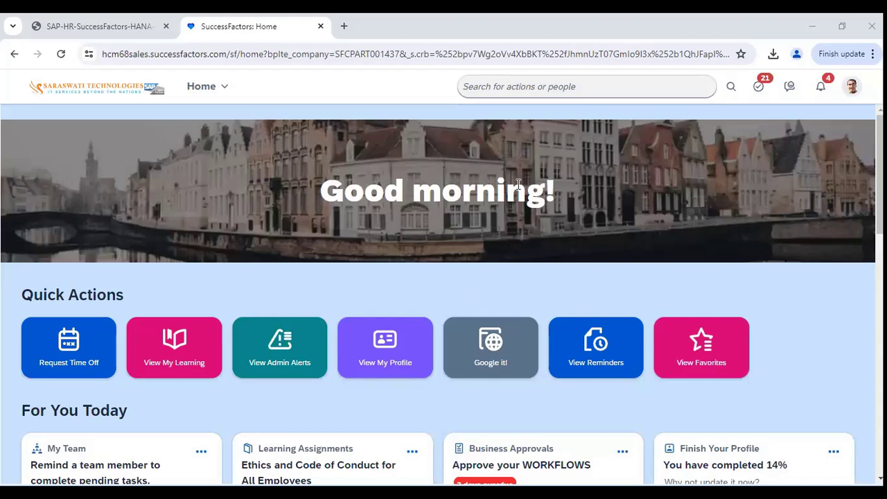
Step: Search the home page's available actions for "add ne" to look up the Add New Employee action
{"action": "left_click", "coordinate": [529, 90]}
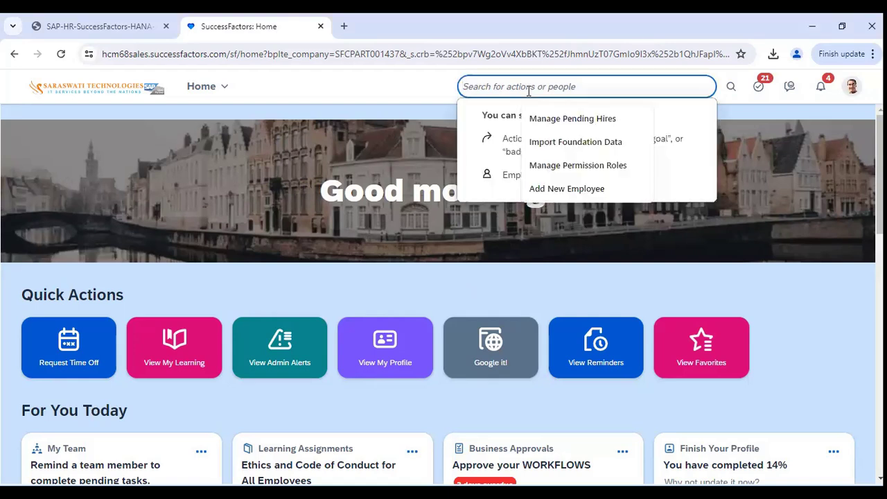
{"action": "type", "text": "add ne"}
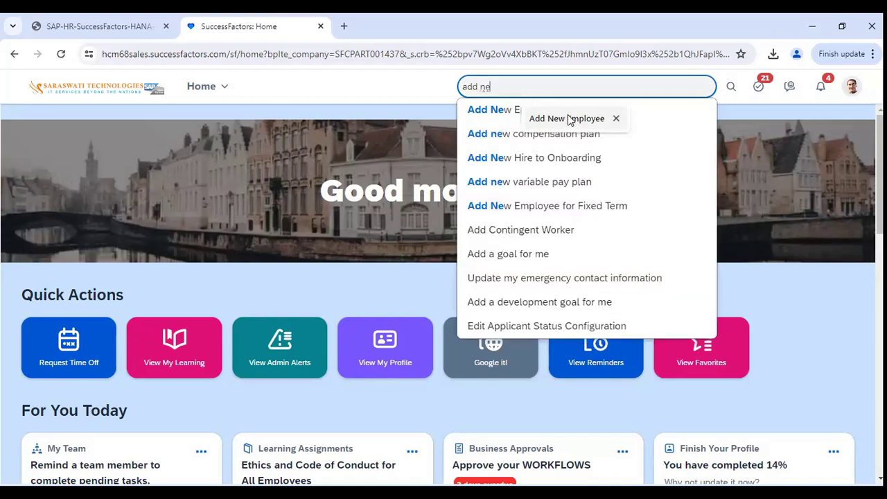
{"action": "left_click", "coordinate": [569, 119]}
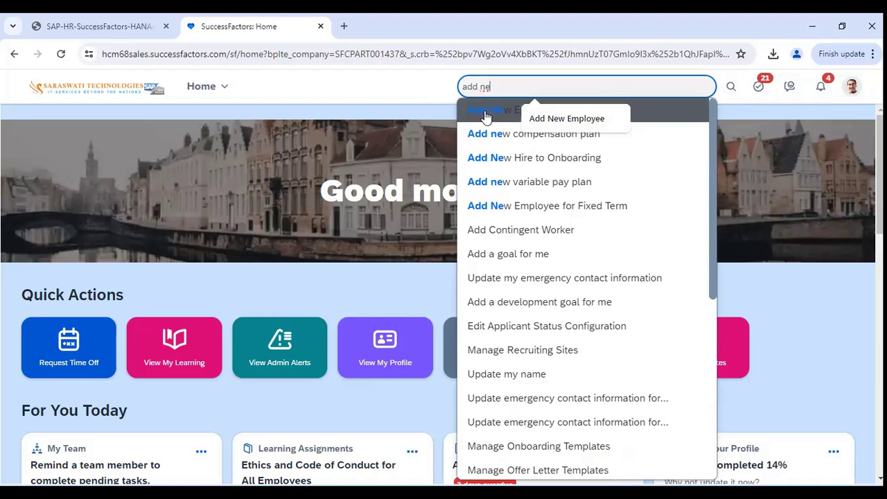
Step: Switch to the course content PDF and highlight the Module 4 Role Based Permissions heading with its topic list
{"action": "key", "text": "ctrl+shift+Tab"}
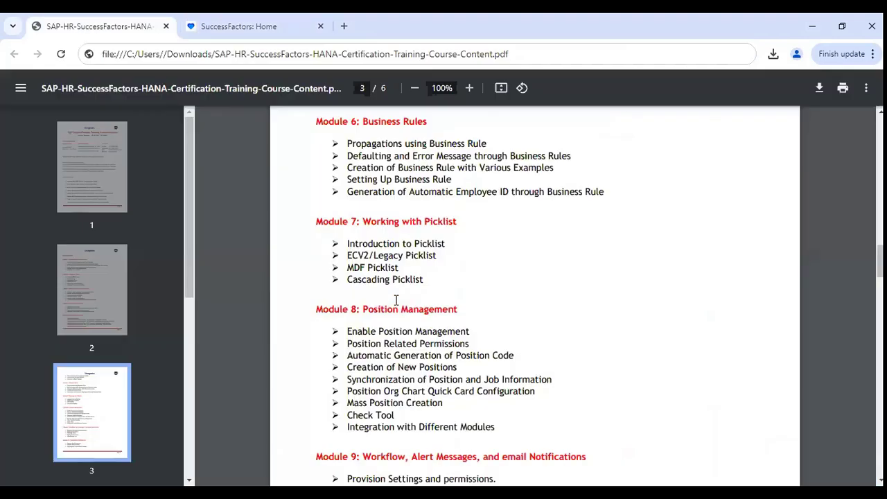
{"action": "scroll", "coordinate": [370, 267], "scroll_direction": "up", "scroll_amount": 3}
{"action": "scroll", "coordinate": [373, 268], "scroll_direction": "up", "scroll_amount": 4}
{"action": "left_click", "coordinate": [523, 295]}
{"action": "left_click_drag", "start_coordinate": [362, 278], "coordinate": [558, 331]}
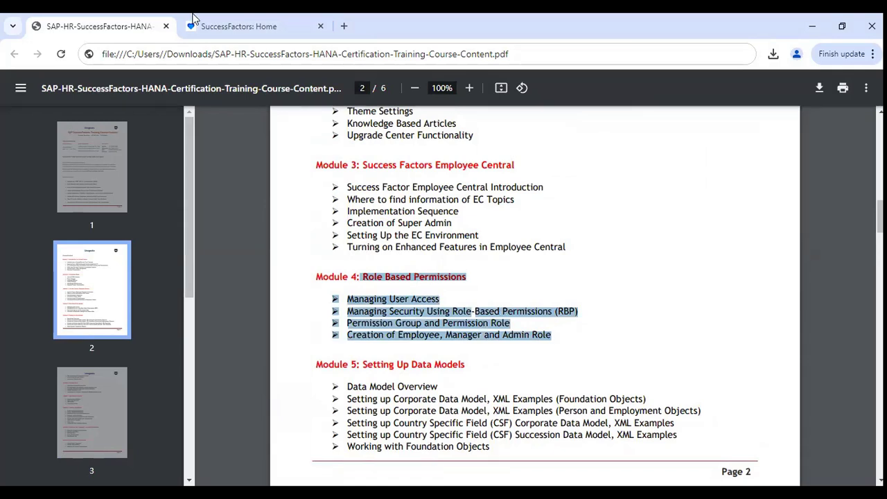
Step: Return to the SuccessFactors home page and view the Proxy Now target user prompt without choosing anyone
{"action": "left_click", "coordinate": [219, 27]}
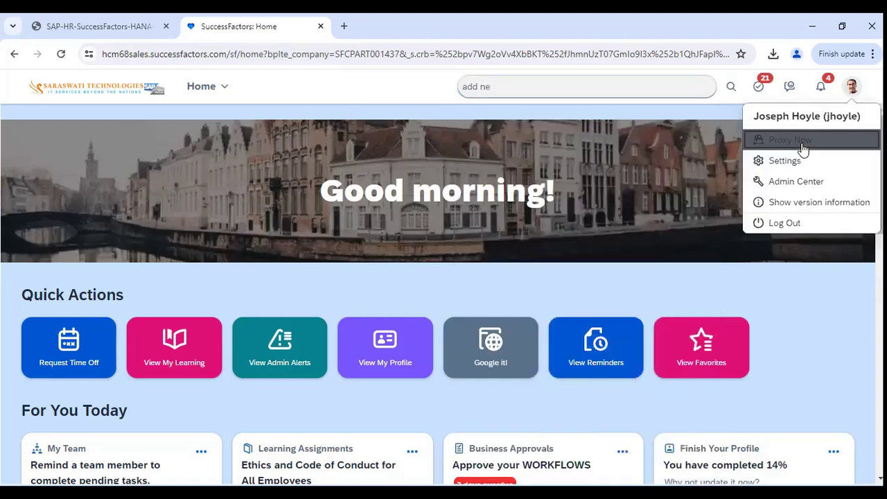
{"action": "left_click", "coordinate": [803, 142]}
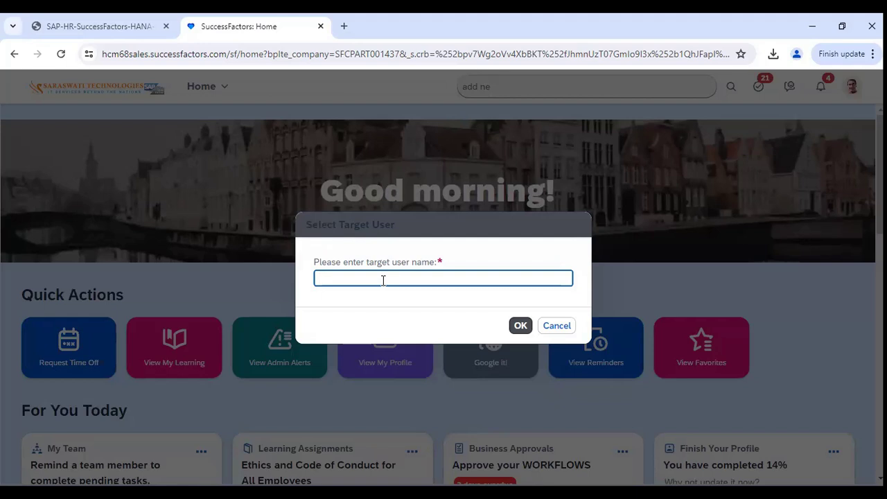
{"action": "left_click", "coordinate": [556, 326]}
Step: Search people for "rav" and copy the e-mail address from the Capacity Planning Manager's employee details card
{"action": "left_click", "coordinate": [526, 87]}
{"action": "key", "text": "ctrl+a"}
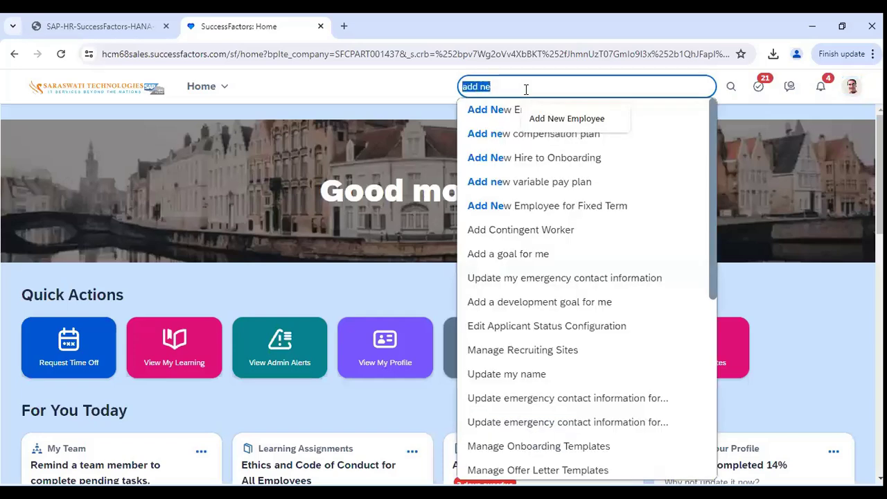
{"action": "type", "text": "abh"}
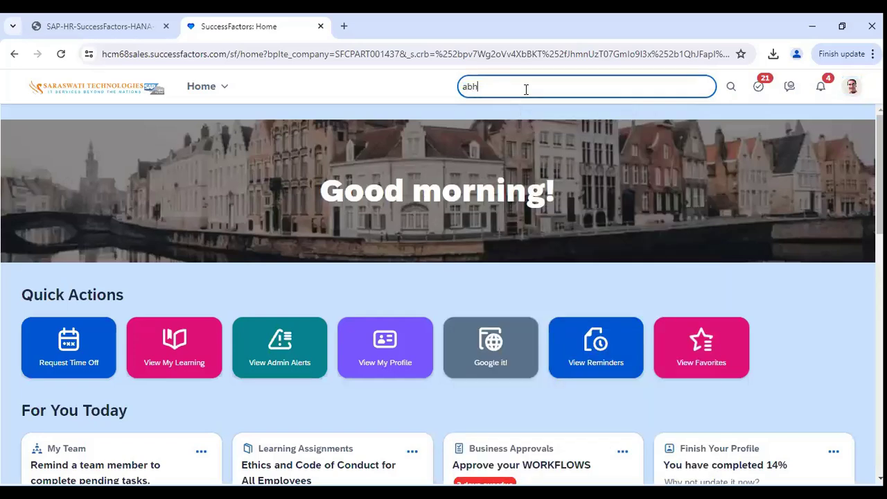
{"action": "key", "text": "BackSpace"}
{"action": "key", "text": "BackSpace"}
{"action": "key", "text": "BackSpace"}
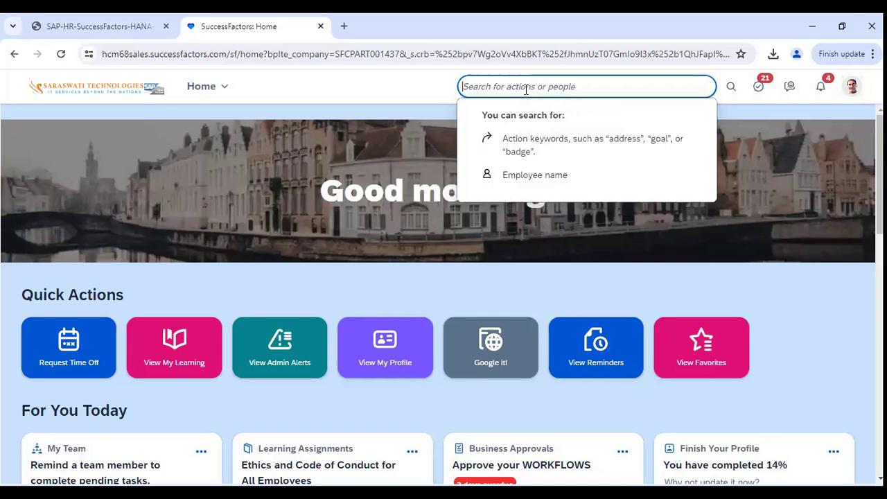
{"action": "type", "text": "rav"}
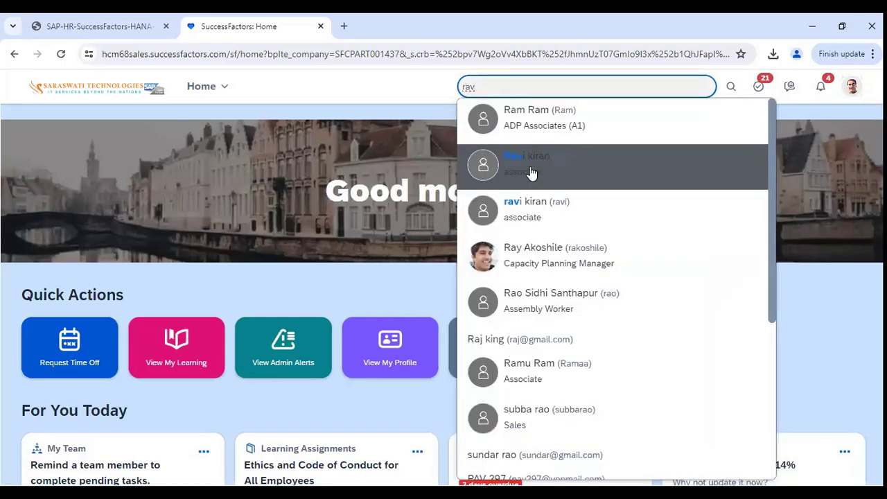
{"action": "mouse_move", "coordinate": [532, 173]}
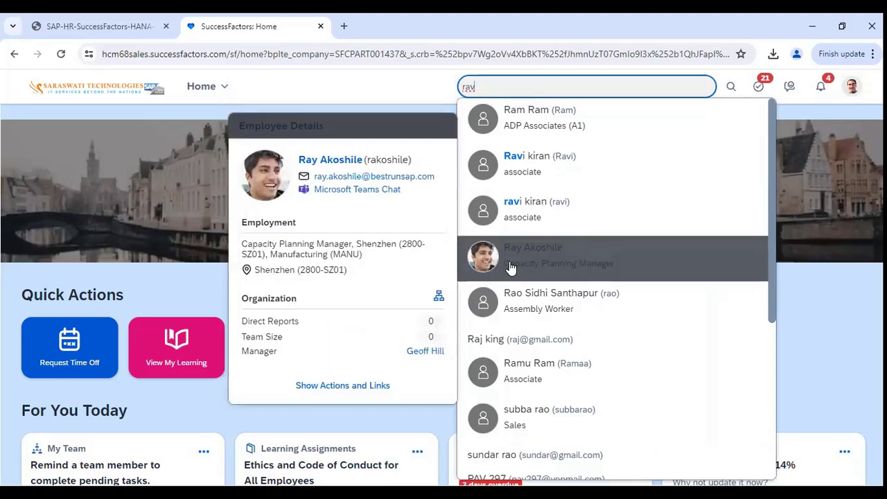
{"action": "left_click_drag", "start_coordinate": [439, 183], "coordinate": [313, 182]}
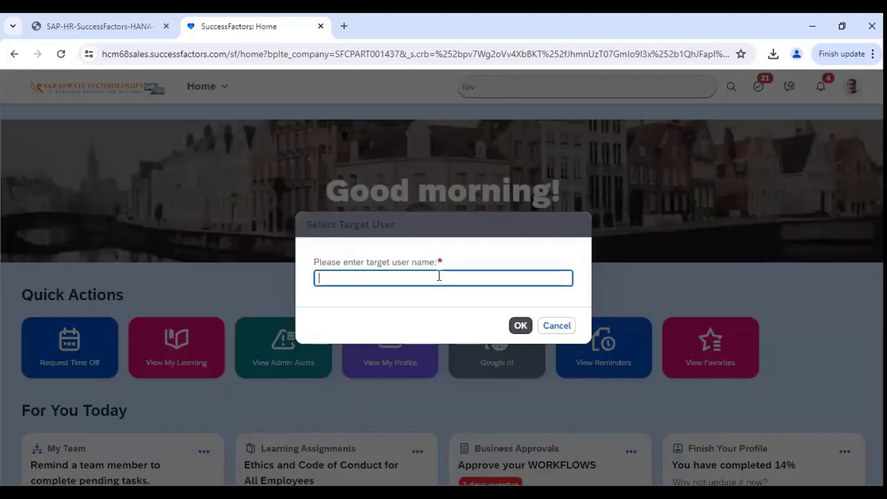
Step: Proxy as the Capacity Planning Manager, using the copied e-mail address to select the target user
{"action": "key", "text": "ctrl+v"}
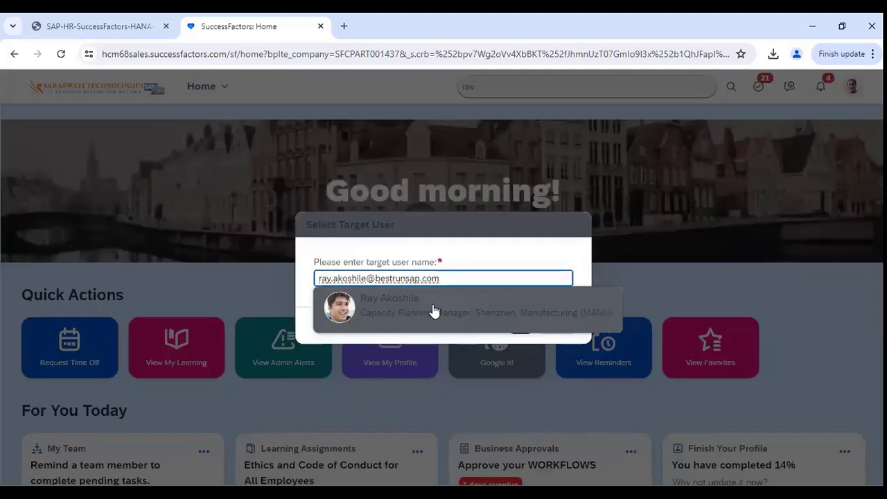
{"action": "left_click", "coordinate": [434, 310]}
{"action": "left_click", "coordinate": [513, 326]}
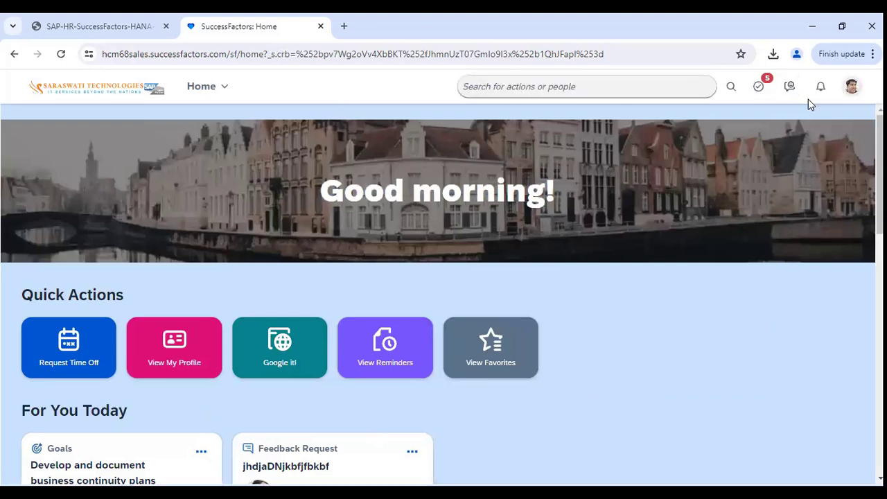
Step: Review the proxied employee's account options, For You Today cards and To-Do list on the home page
{"action": "left_click", "coordinate": [856, 86]}
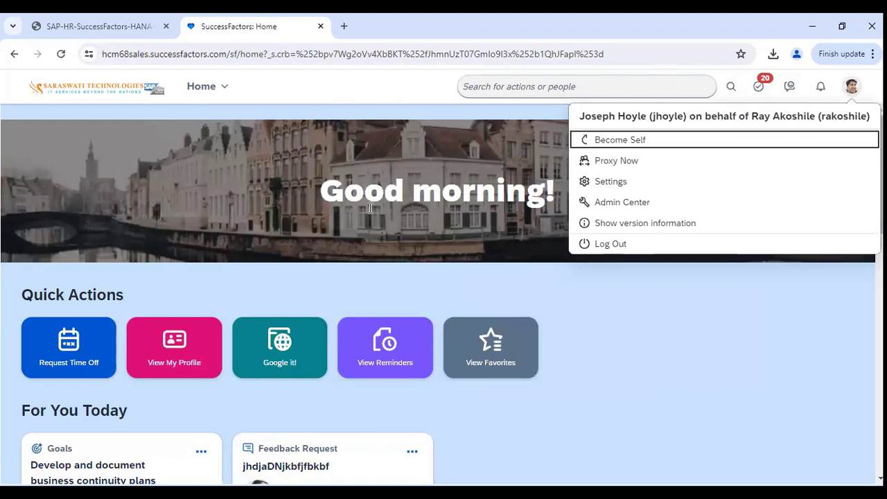
{"action": "scroll", "coordinate": [323, 258], "scroll_direction": "down", "scroll_amount": 3}
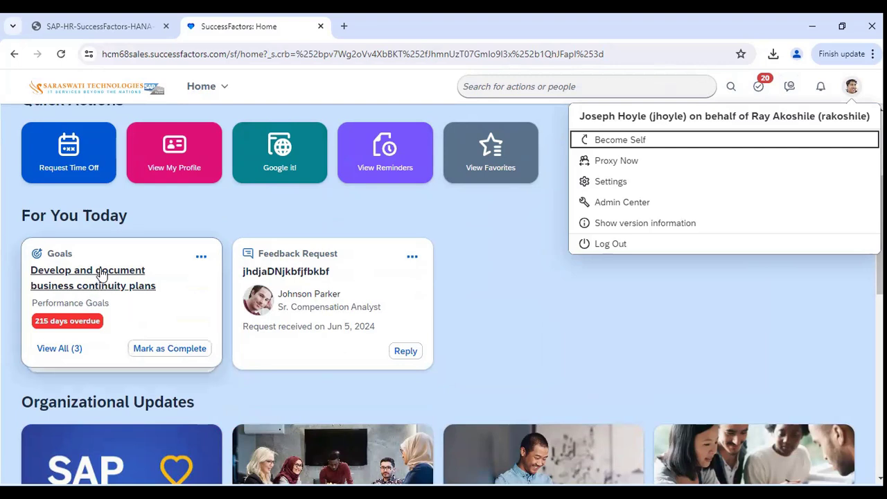
{"action": "scroll", "coordinate": [95, 271], "scroll_direction": "up", "scroll_amount": 3}
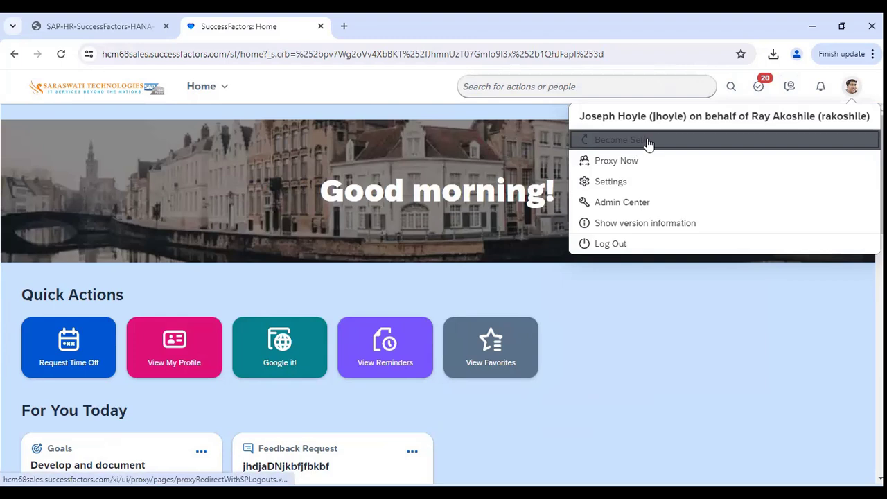
{"action": "left_click", "coordinate": [759, 86]}
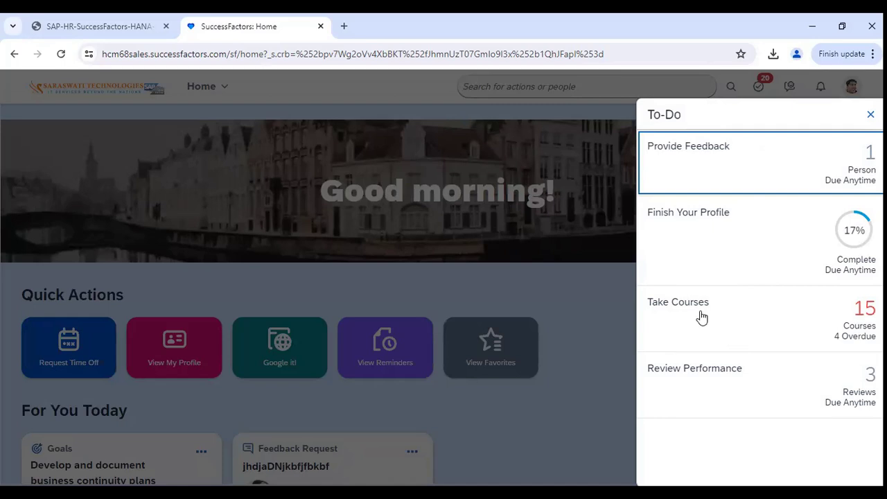
{"action": "left_click", "coordinate": [588, 349]}
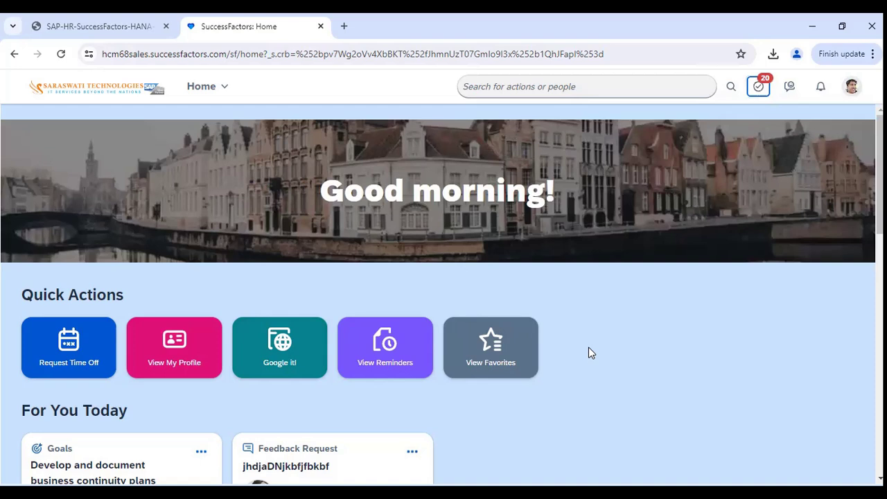
Step: Return to the original account and start a new proxy session as the Capacity Planning Manager
{"action": "left_click", "coordinate": [852, 100]}
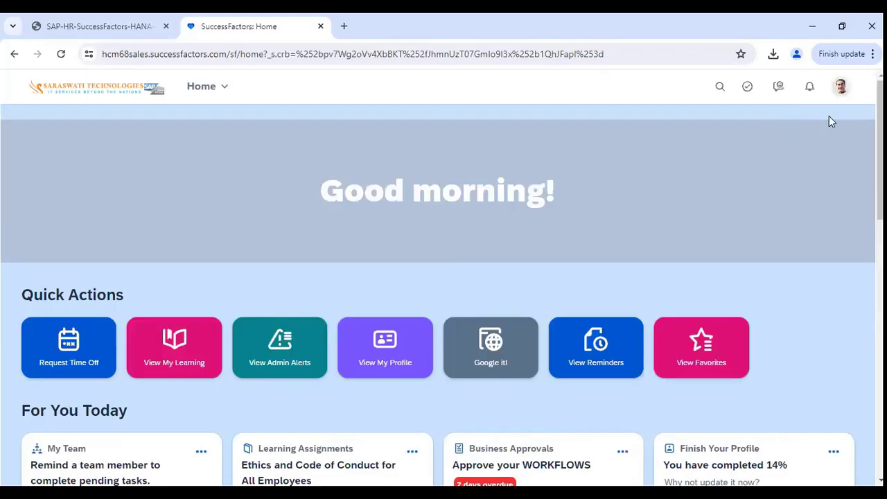
{"action": "left_click", "coordinate": [848, 93]}
{"action": "left_click", "coordinate": [809, 142]}
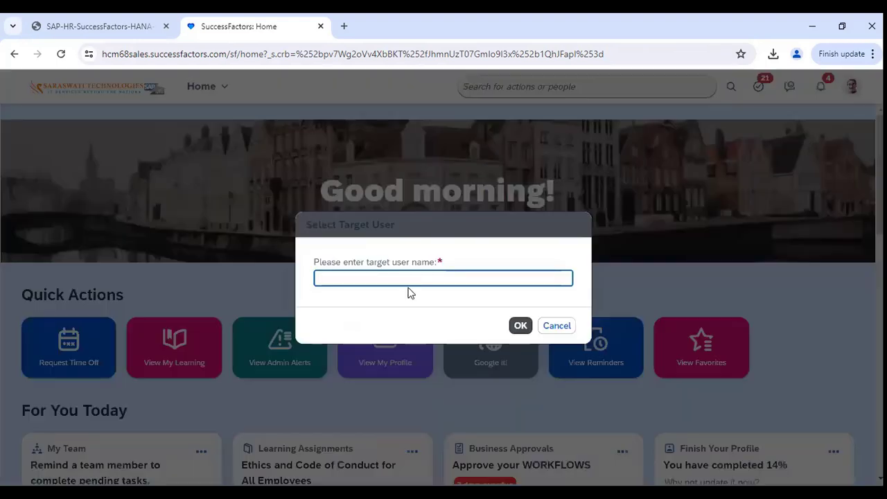
{"action": "key", "text": "ctrl+v"}
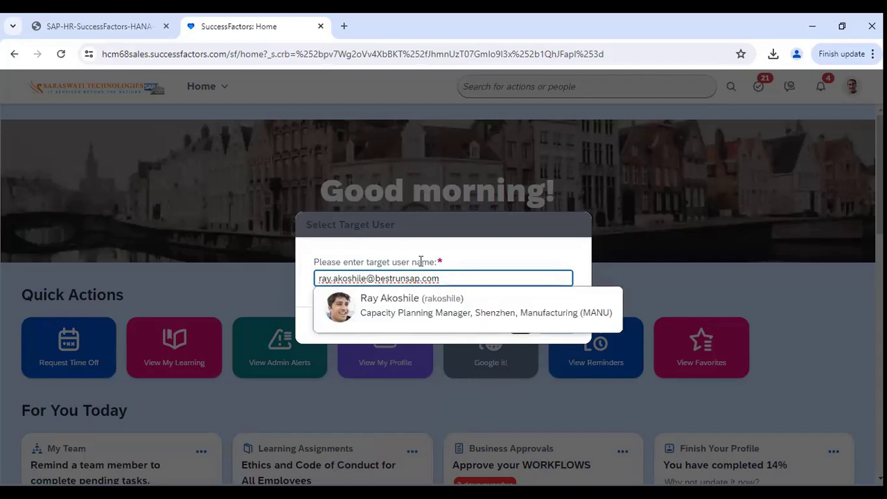
{"action": "left_click", "coordinate": [424, 314]}
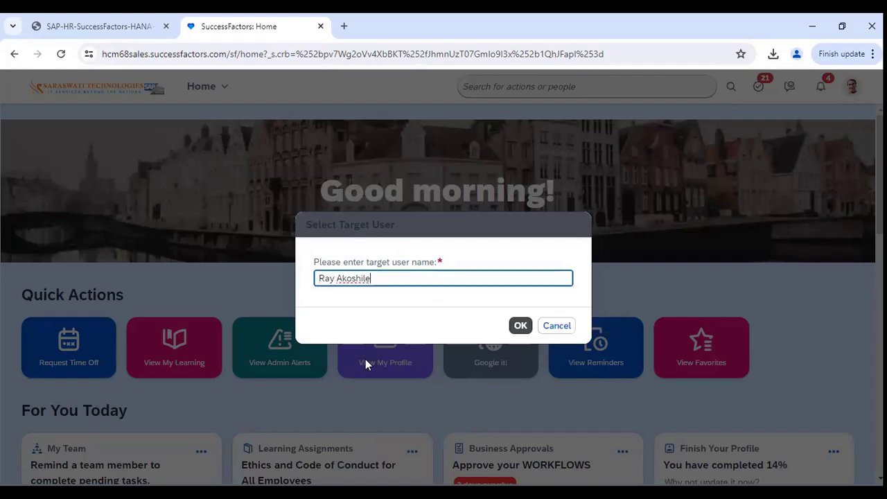
{"action": "left_click", "coordinate": [521, 325]}
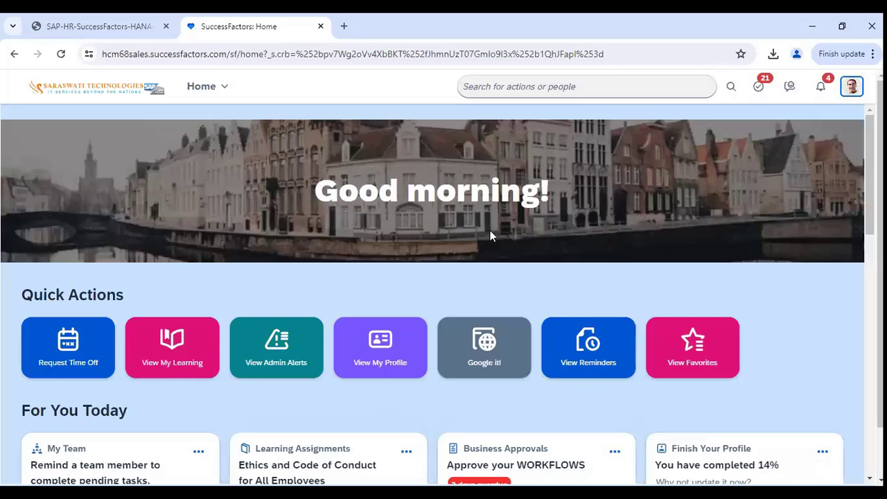
{"action": "left_click", "coordinate": [340, 359]}
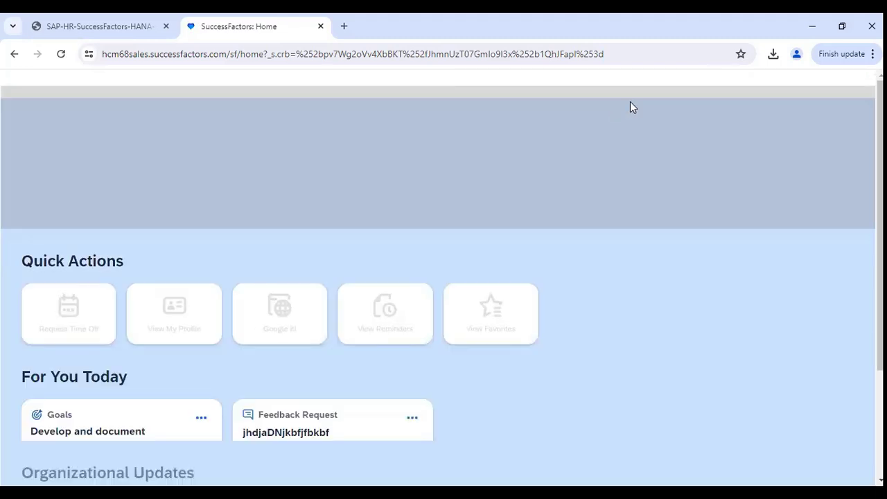
Step: Highlight the account heading that shows who is acting on behalf of whom, and end the proxy session with Become Self
{"action": "left_click", "coordinate": [850, 89]}
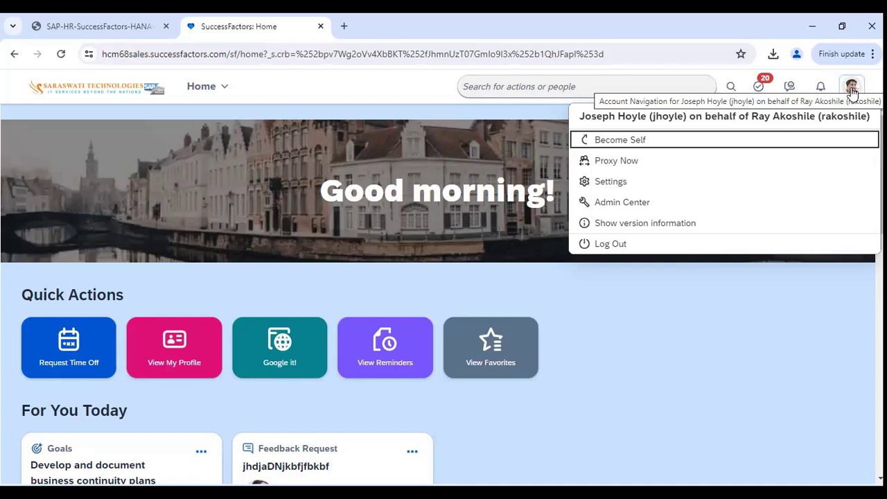
{"action": "left_click", "coordinate": [821, 138]}
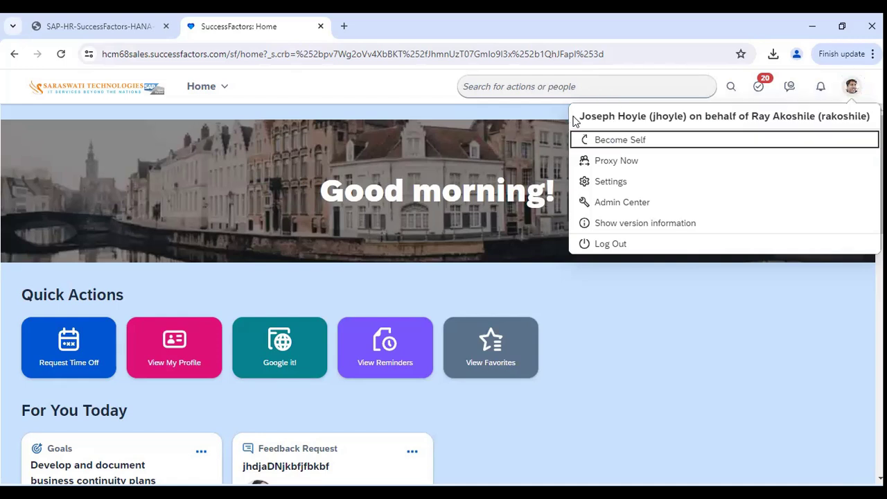
{"action": "left_click_drag", "start_coordinate": [578, 116], "coordinate": [868, 120]}
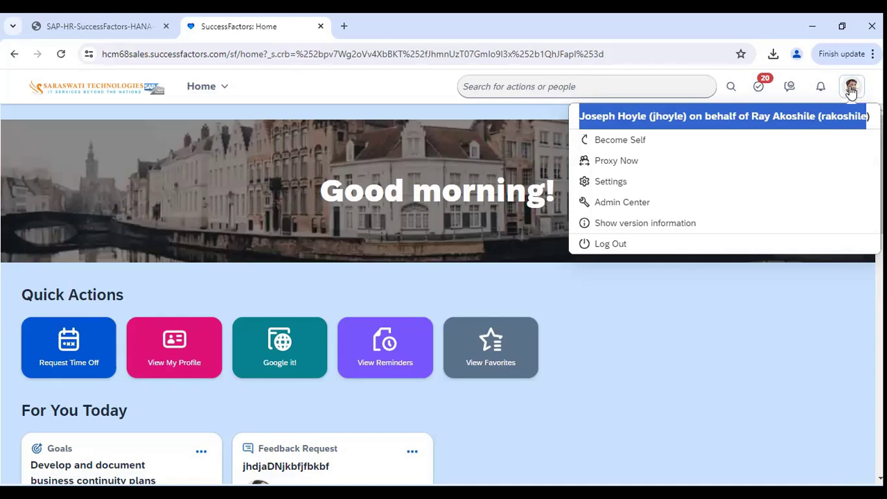
{"action": "left_click", "coordinate": [632, 146]}
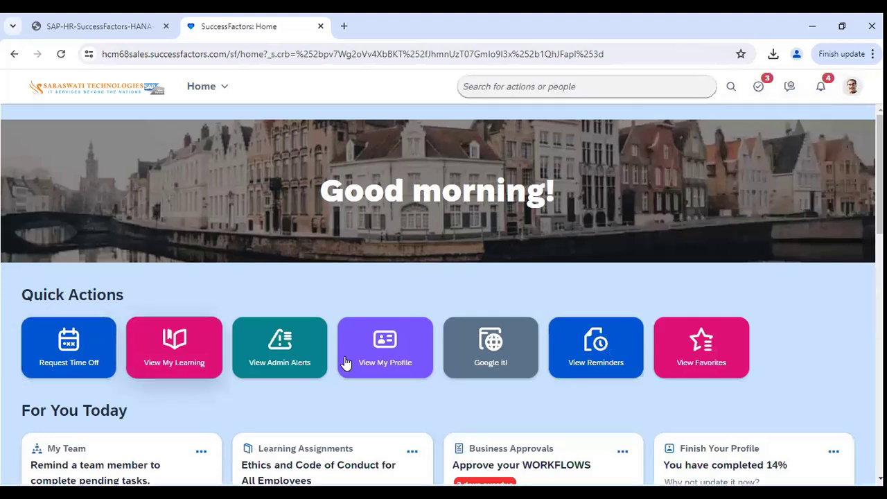
{"action": "scroll", "coordinate": [508, 274], "scroll_direction": "down", "scroll_amount": 2}
{"action": "scroll", "coordinate": [509, 277], "scroll_direction": "up", "scroll_amount": 2}
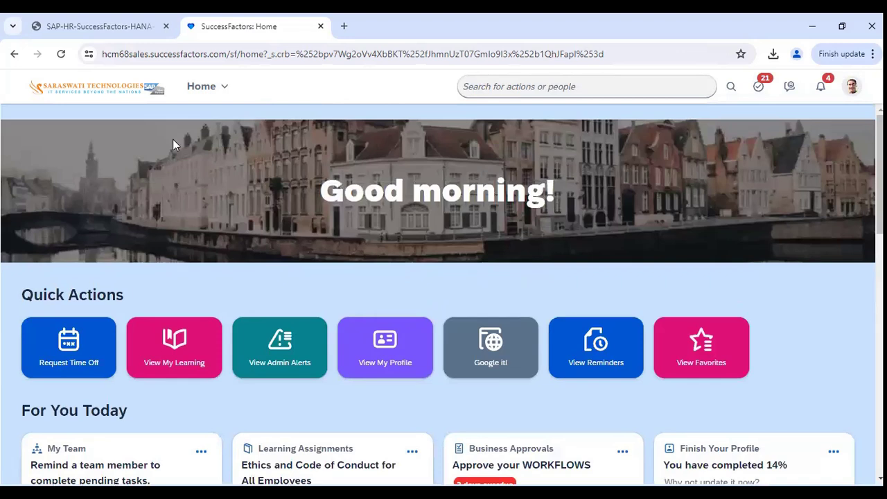
{"action": "left_click", "coordinate": [852, 87]}
{"action": "left_click", "coordinate": [820, 141]}
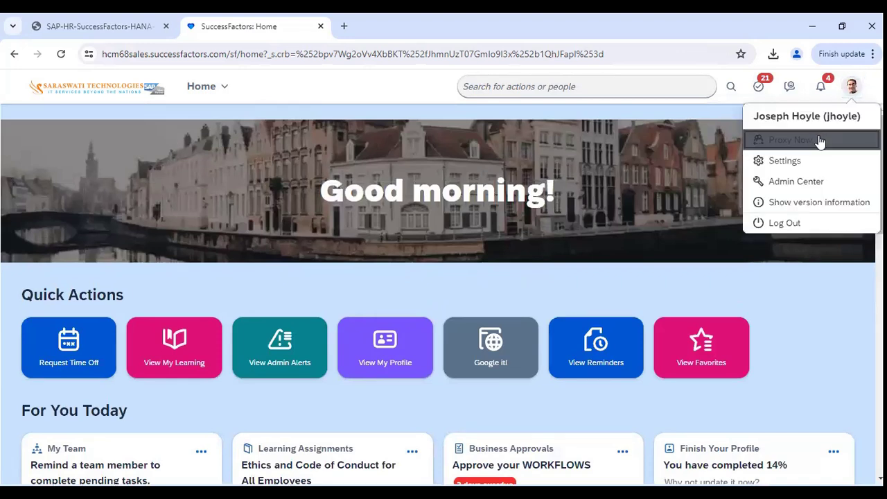
Step: Search the available actions for "permission"
{"action": "left_click", "coordinate": [548, 88]}
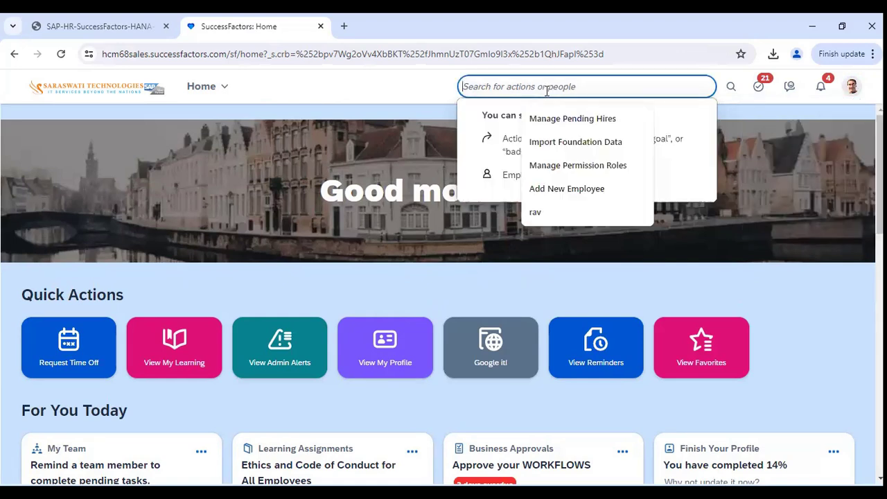
{"action": "type", "text": "permis"}
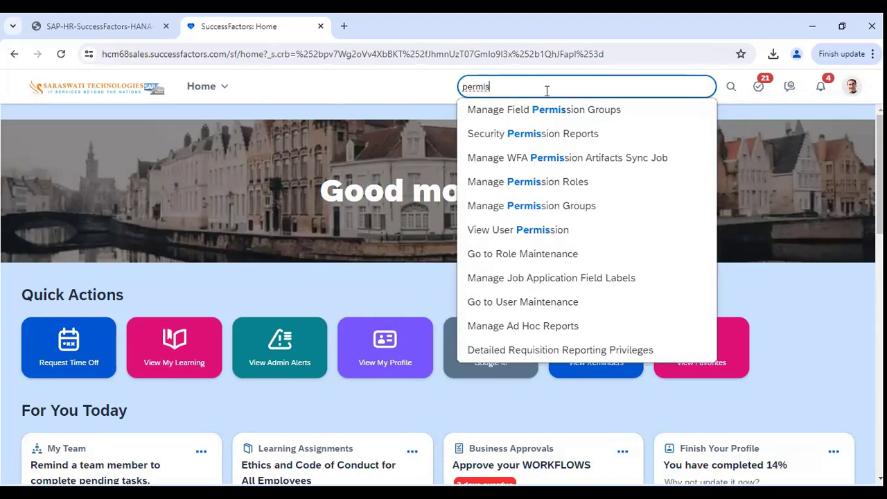
{"action": "type", "text": "sion"}
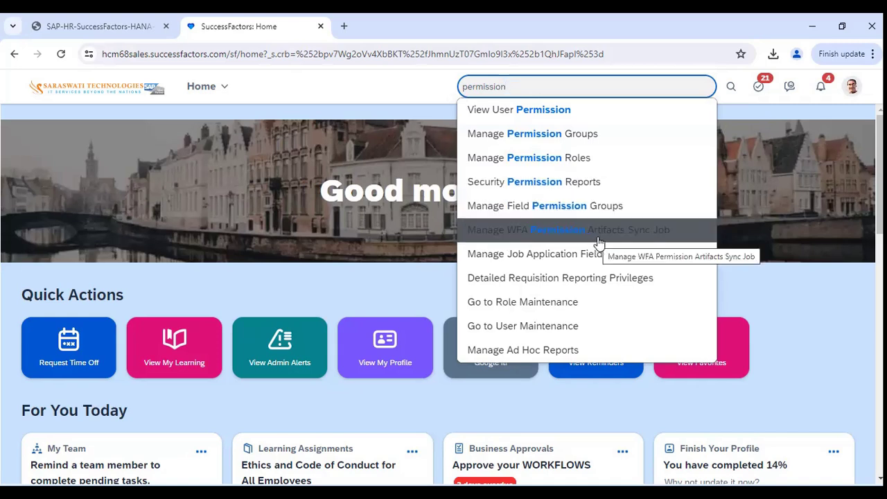
Step: Open Manage Permission Groups, duplicate its browser tab, and switch between the two copies
{"action": "left_click", "coordinate": [562, 146]}
{"action": "right_click", "coordinate": [263, 28]}
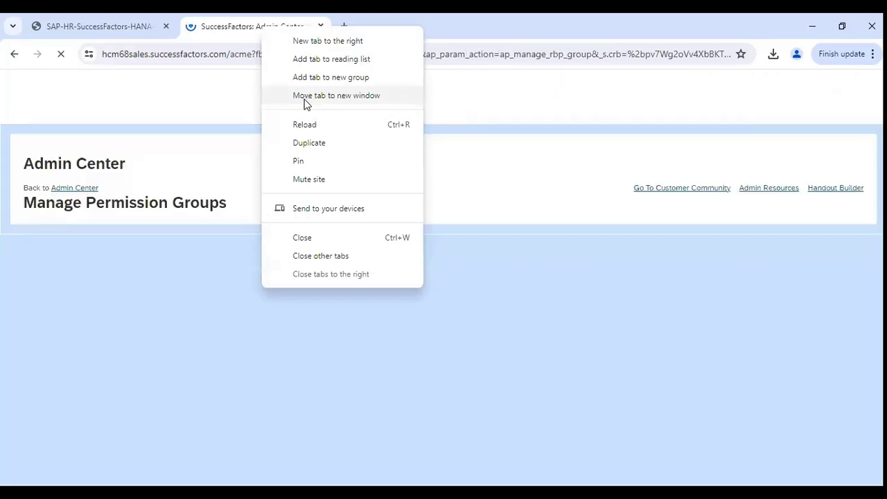
{"action": "left_click", "coordinate": [310, 142]}
{"action": "left_click", "coordinate": [280, 32]}
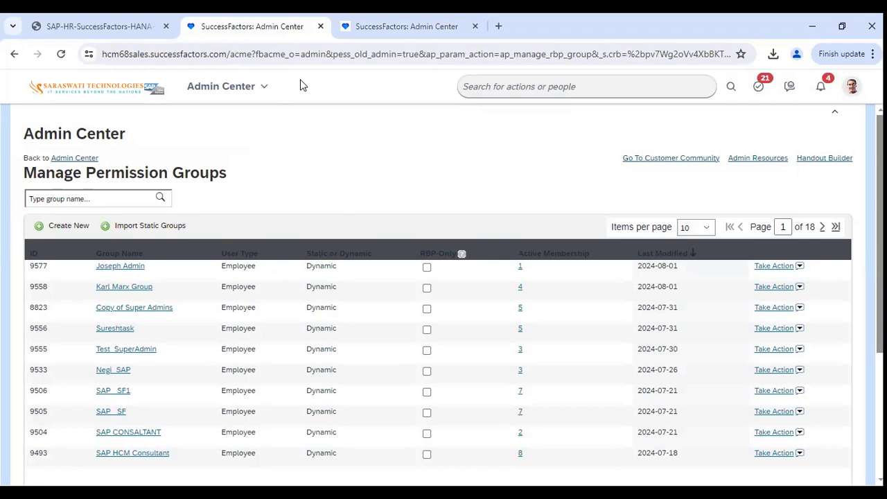
{"action": "left_click", "coordinate": [418, 31]}
{"action": "left_click", "coordinate": [244, 25]}
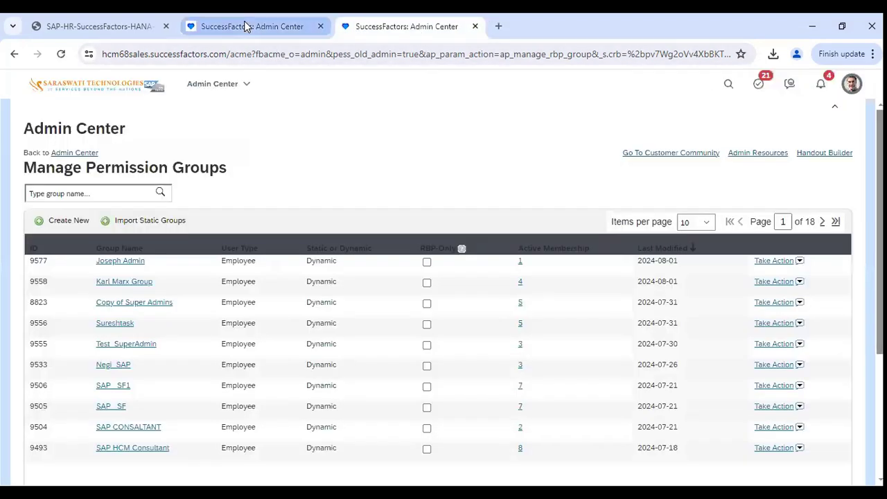
Step: Browse the module list from the first Manage Permission Groups copy and open the Company Info module there
{"action": "left_click", "coordinate": [257, 91]}
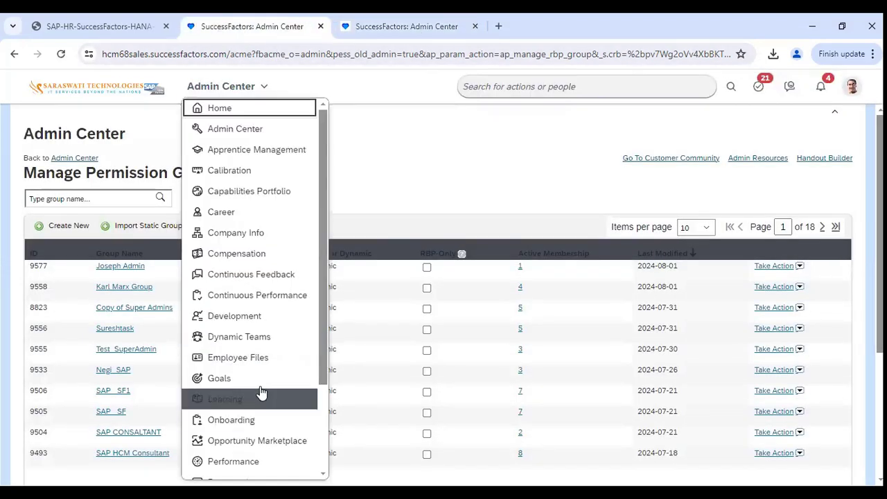
{"action": "scroll", "coordinate": [267, 454], "scroll_direction": "down", "scroll_amount": 3}
{"action": "left_click", "coordinate": [268, 466]}
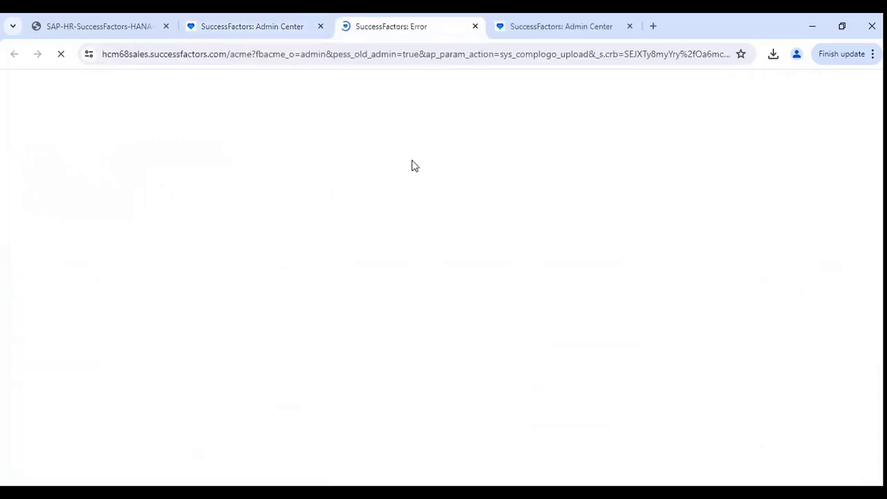
{"action": "left_click", "coordinate": [288, 29]}
{"action": "left_click", "coordinate": [263, 90]}
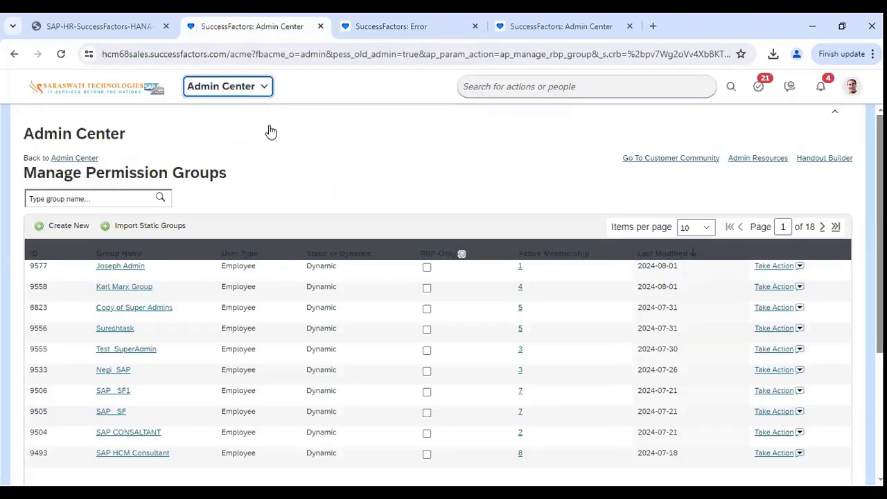
{"action": "left_click", "coordinate": [258, 233]}
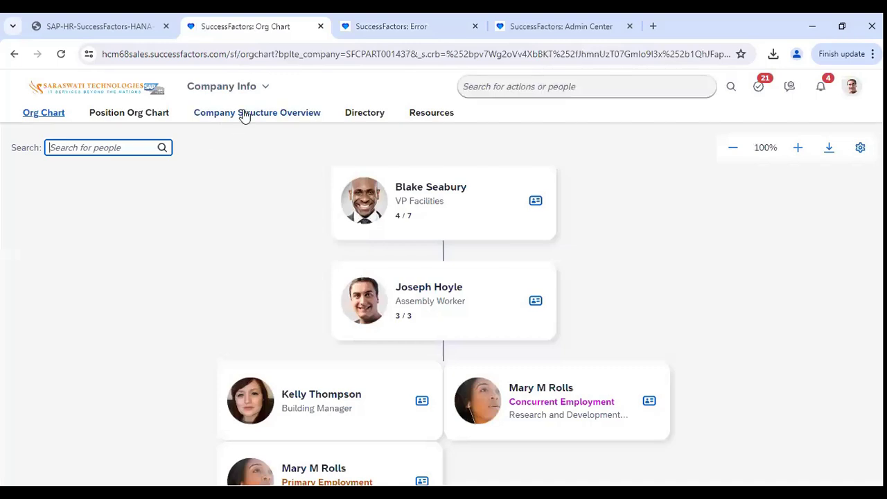
Step: Try to display the Adani Company Structure (AG_Company_Structure) in the Company Structure Overview
{"action": "left_click", "coordinate": [242, 114]}
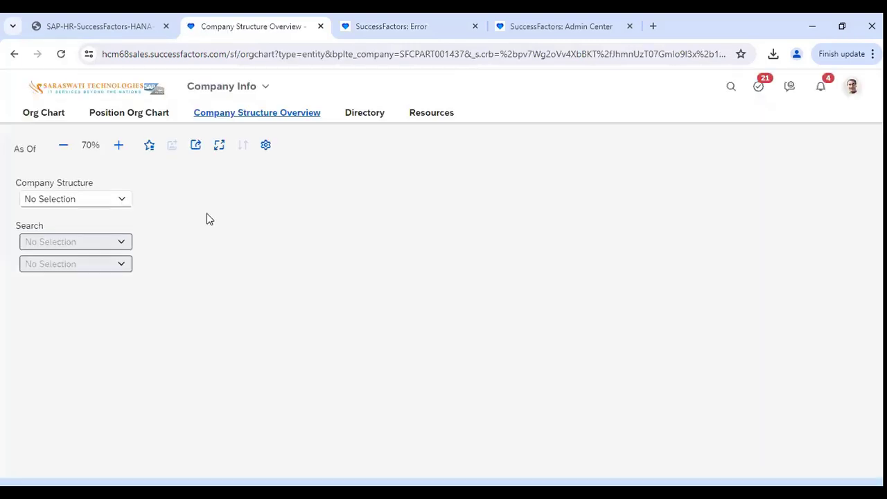
{"action": "left_click", "coordinate": [128, 199]}
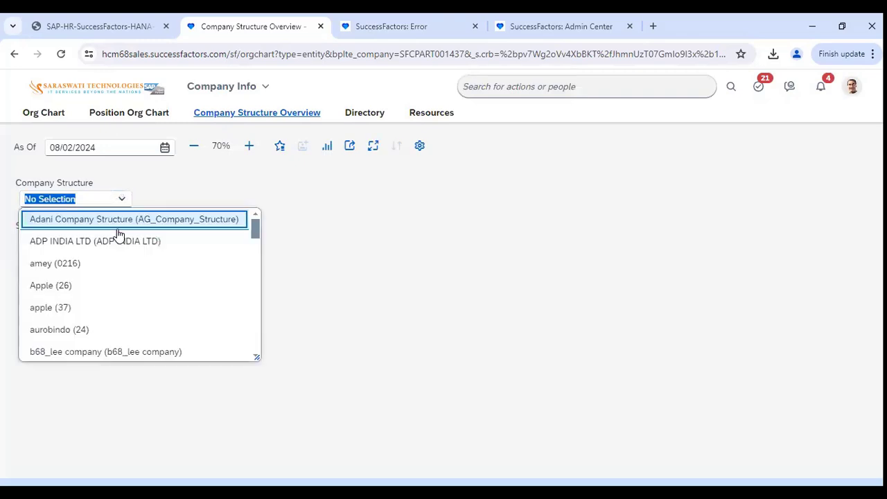
{"action": "left_click", "coordinate": [118, 223]}
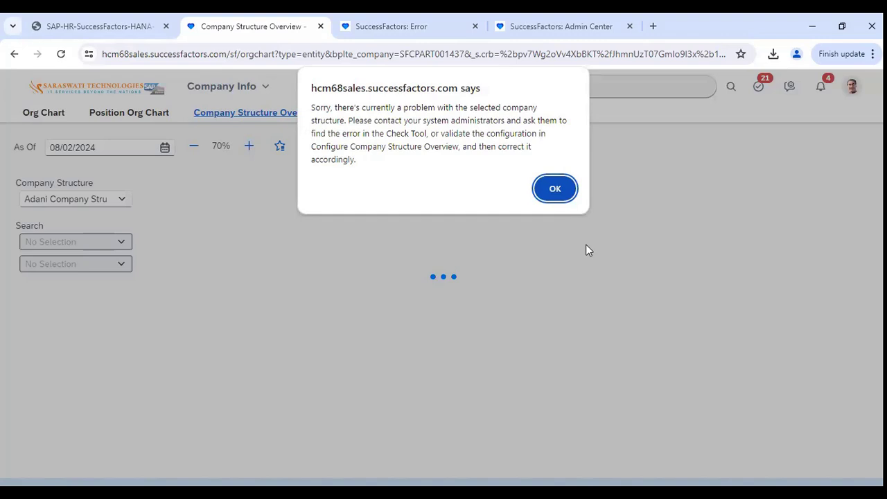
Step: Close the Company Structure Overview and error pages, and duplicate the remaining Manage Permission Groups page
{"action": "left_click", "coordinate": [408, 27]}
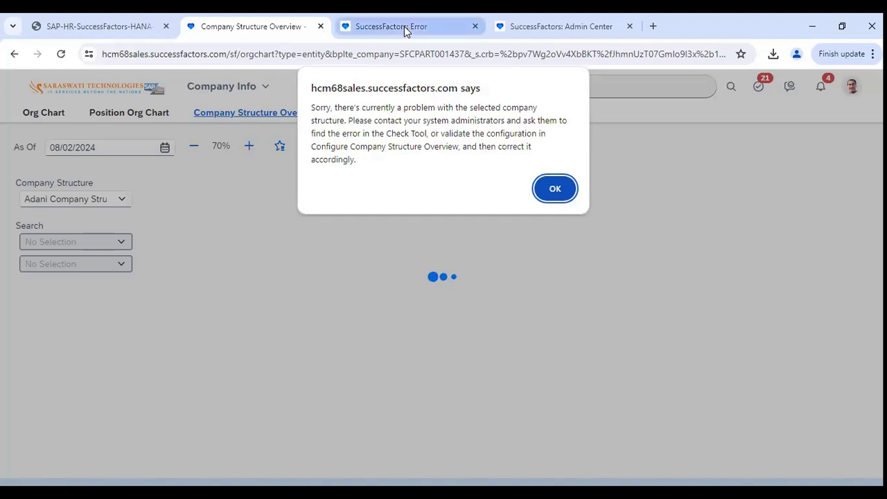
{"action": "left_click", "coordinate": [257, 28]}
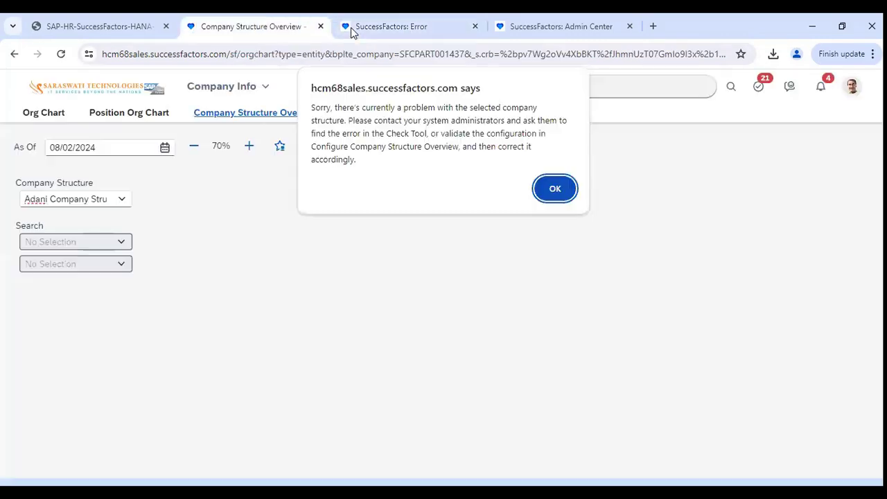
{"action": "left_click", "coordinate": [400, 30]}
{"action": "left_click", "coordinate": [534, 30]}
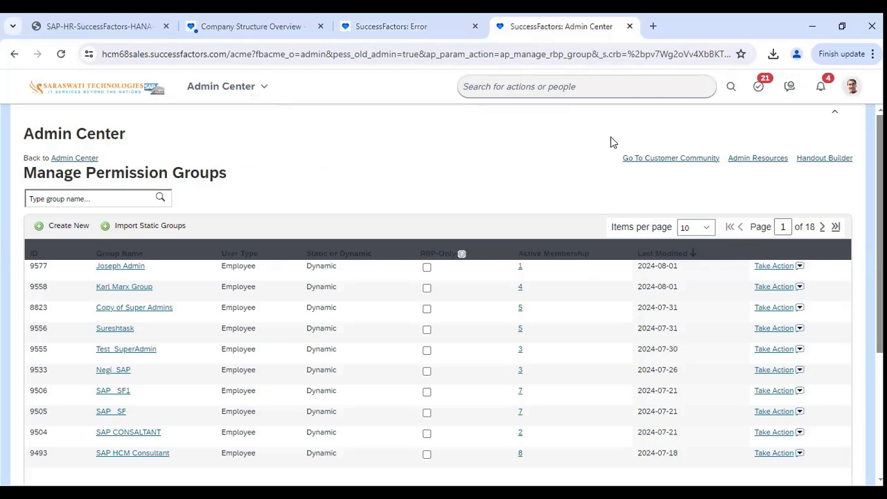
{"action": "left_click", "coordinate": [321, 28]}
{"action": "left_click", "coordinate": [320, 26]}
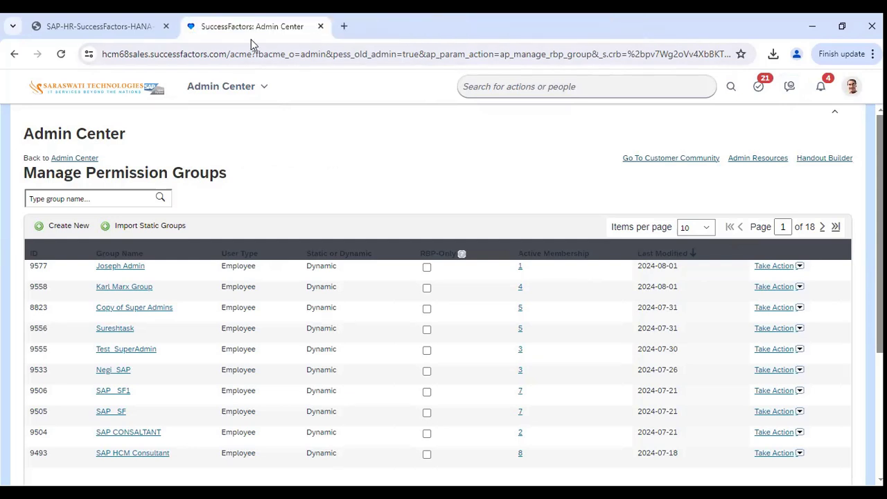
{"action": "right_click", "coordinate": [253, 34]}
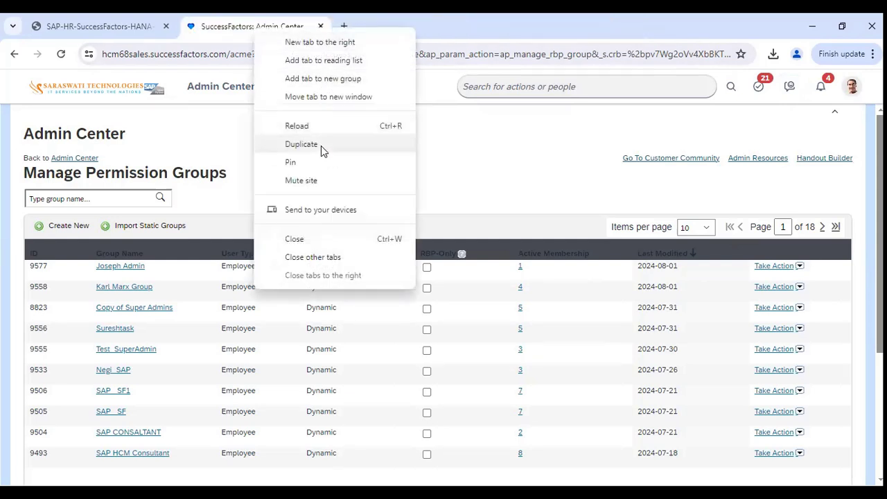
{"action": "left_click", "coordinate": [321, 145]}
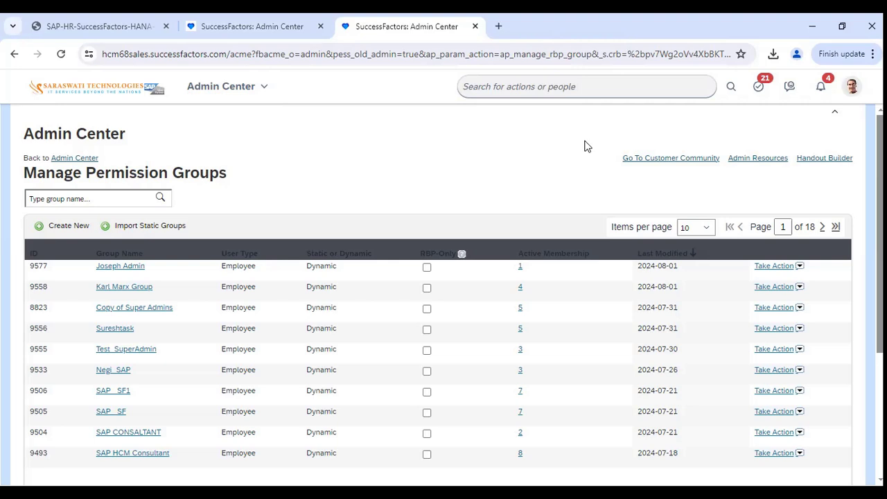
{"action": "left_click", "coordinate": [559, 87]}
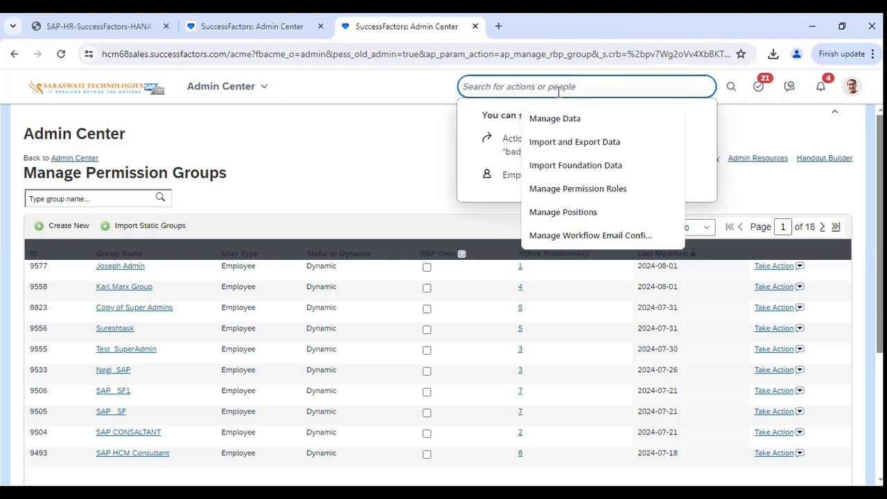
{"action": "type", "text": "import"}
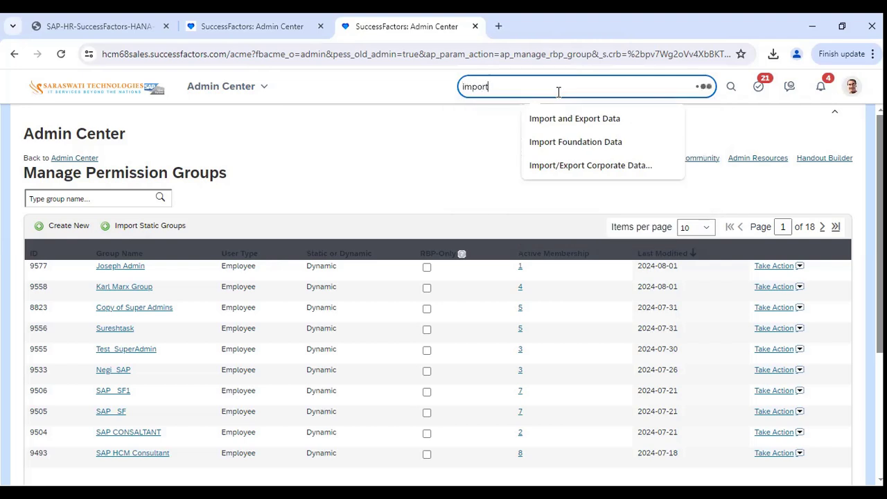
{"action": "key", "text": "BackSpace"}
{"action": "key", "text": "BackSpace"}
{"action": "key", "text": "BackSpace"}
{"action": "key", "text": "BackSpace"}
{"action": "key", "text": "BackSpace"}
{"action": "key", "text": "BackSpace"}
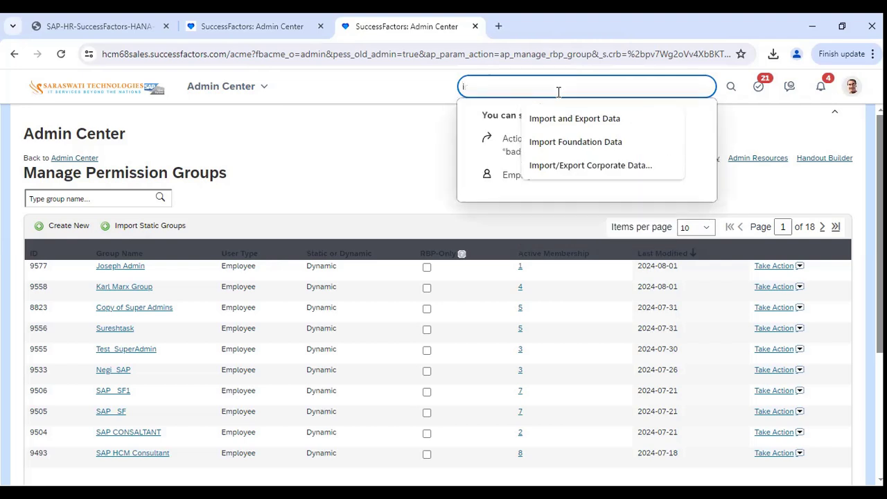
Step: Search the available actions for "data model"
{"action": "type", "text": "data"}
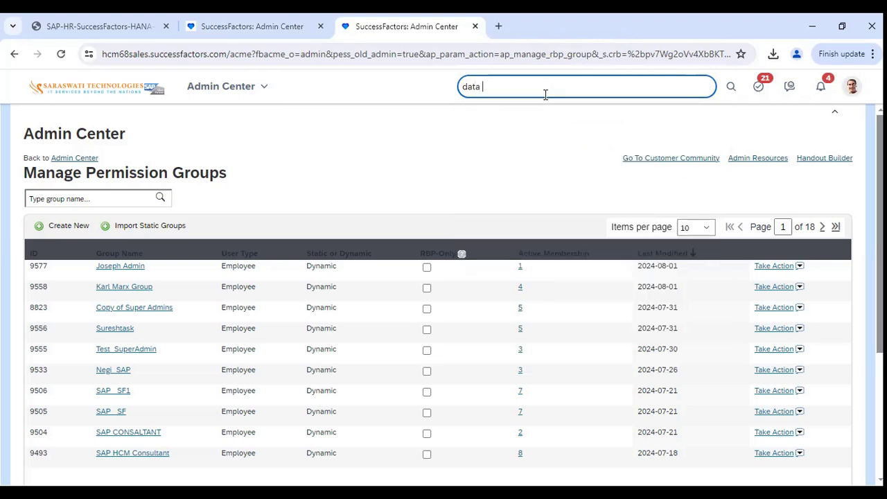
{"action": "type", "text": " model"}
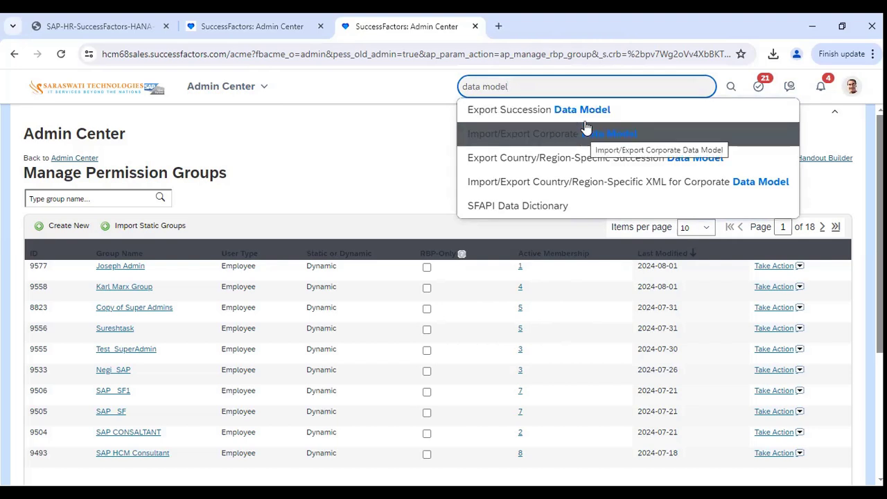
{"action": "key", "text": "Up"}
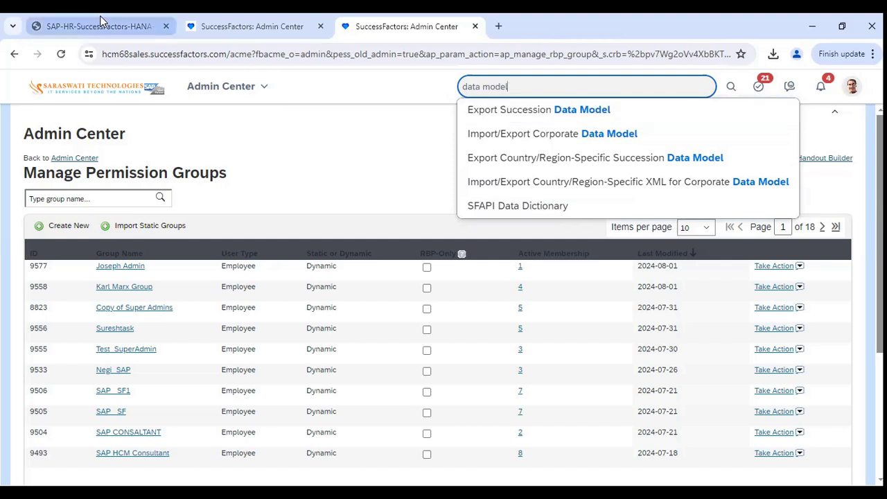
Step: Switch to the course content PDF and highlight the Module 5 data model topics, followed by the Module 4 Role Based Permissions topics
{"action": "key", "text": "ctrl+Tab"}
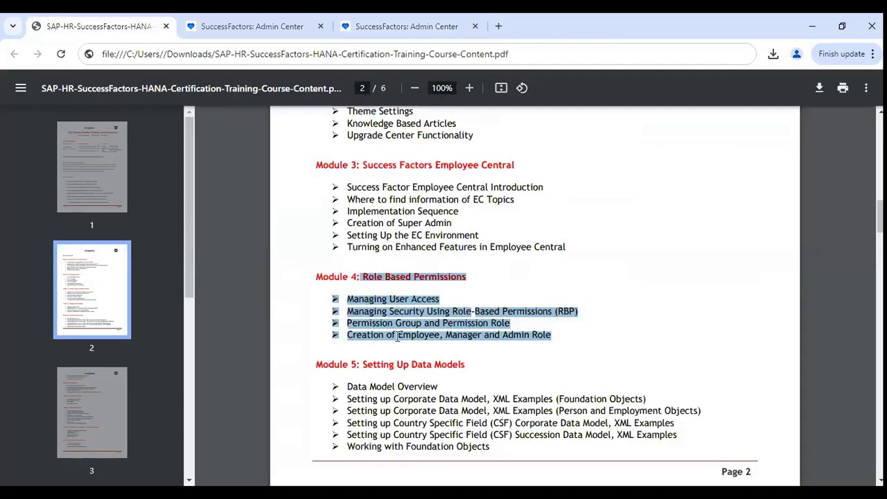
{"action": "scroll", "coordinate": [375, 333], "scroll_direction": "down", "scroll_amount": 1}
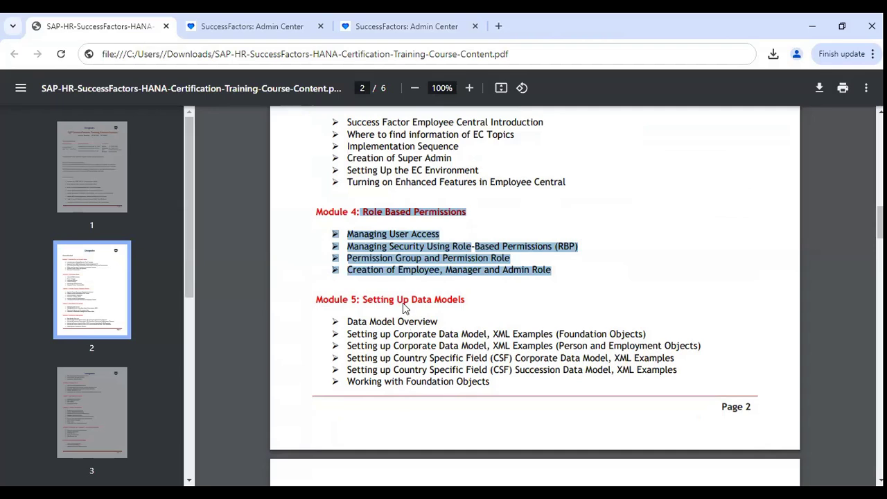
{"action": "left_click_drag", "start_coordinate": [344, 306], "coordinate": [416, 370]}
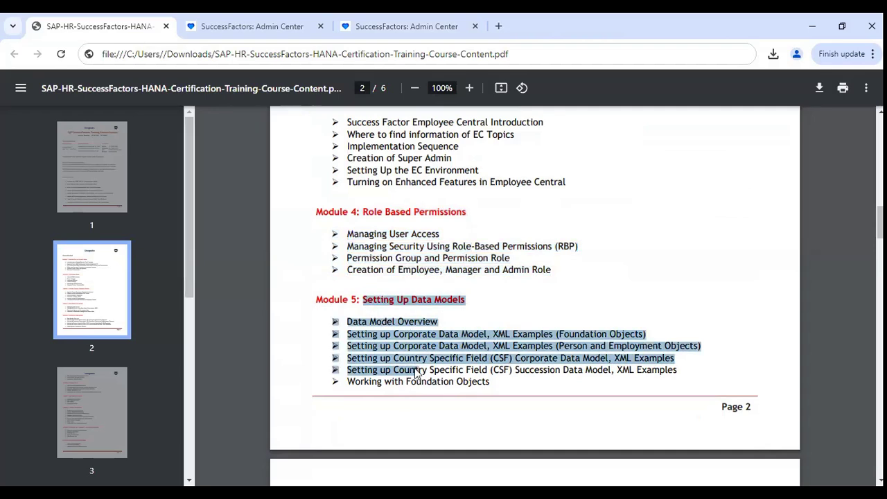
{"action": "left_click", "coordinate": [462, 244]}
{"action": "left_click_drag", "start_coordinate": [362, 212], "coordinate": [541, 268]}
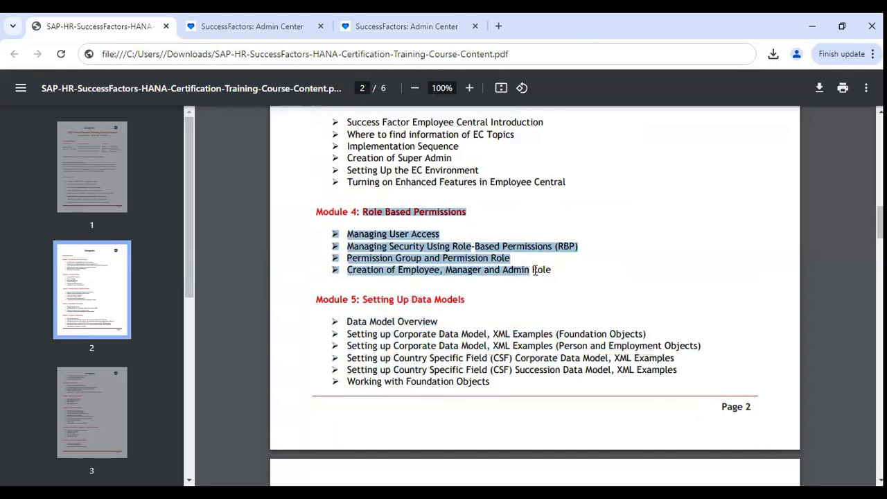
Step: Return to the SuccessFactors action search, export the Succession Data Model, and open the downloaded data model file
{"action": "left_click", "coordinate": [373, 25]}
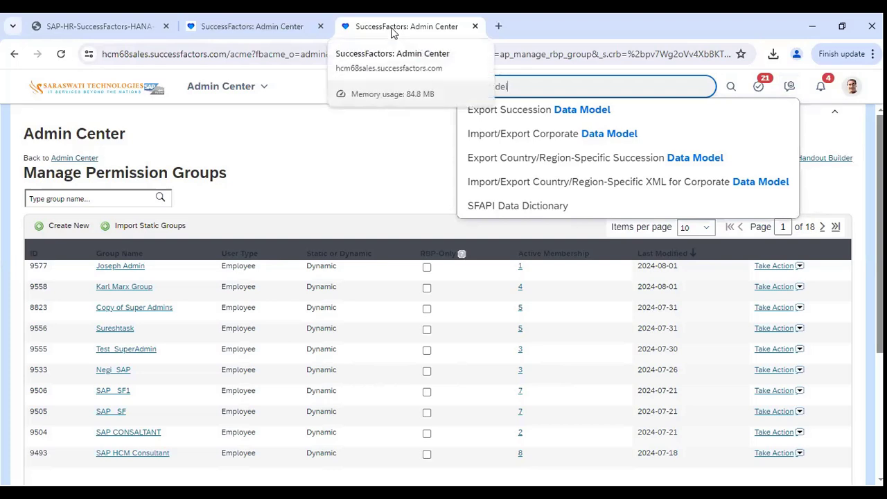
{"action": "left_click", "coordinate": [560, 121]}
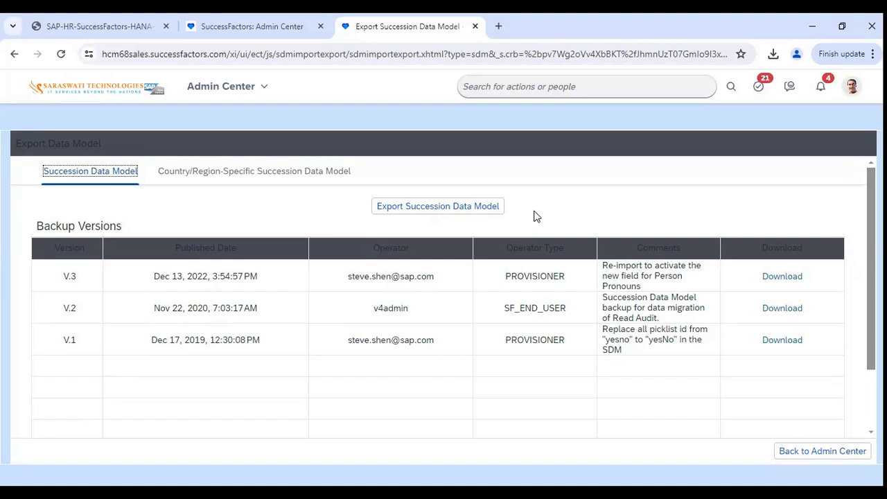
{"action": "left_click", "coordinate": [457, 213]}
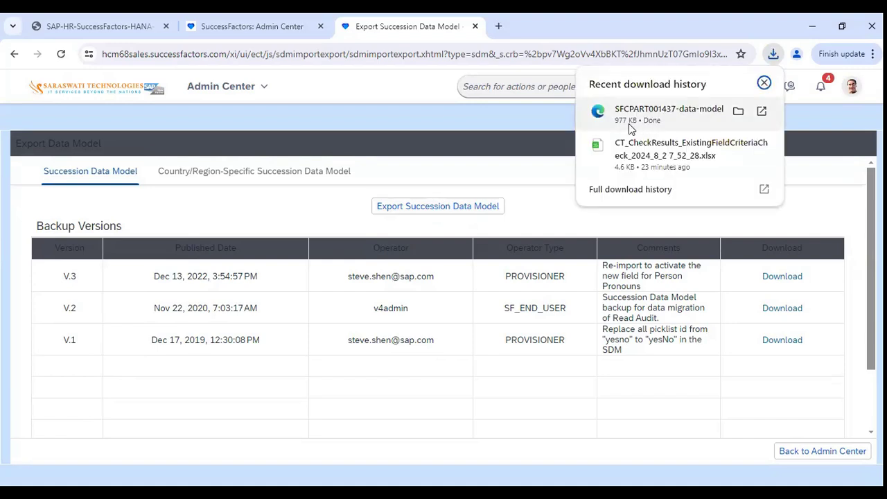
{"action": "left_click", "coordinate": [630, 129]}
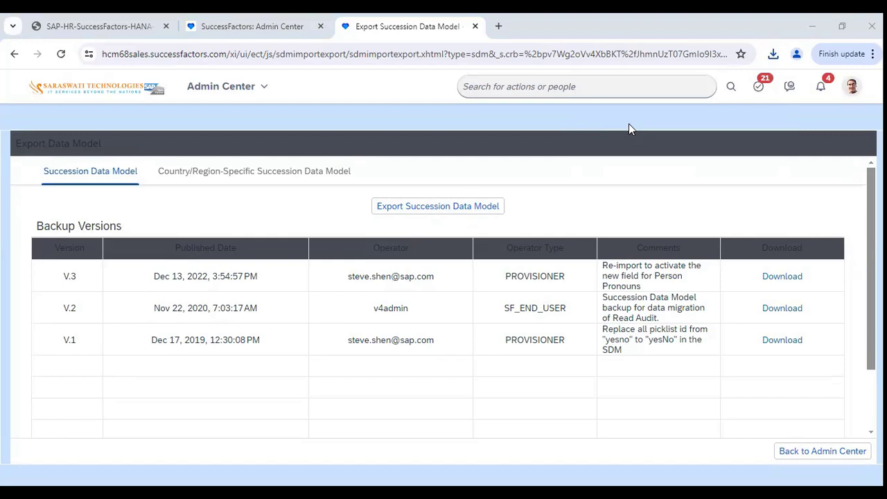
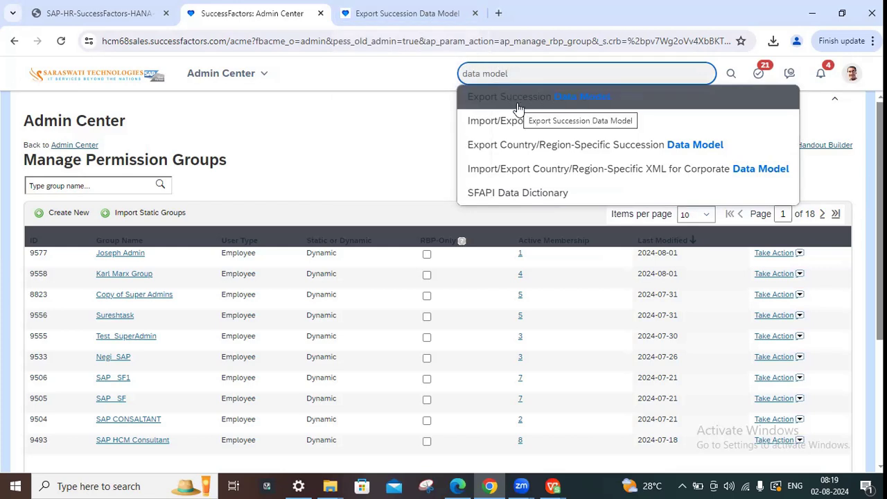
Step: Review the standard elements and their language labels in the exported data model XML, and return to the Export Data Model page
{"action": "left_click", "coordinate": [373, 14]}
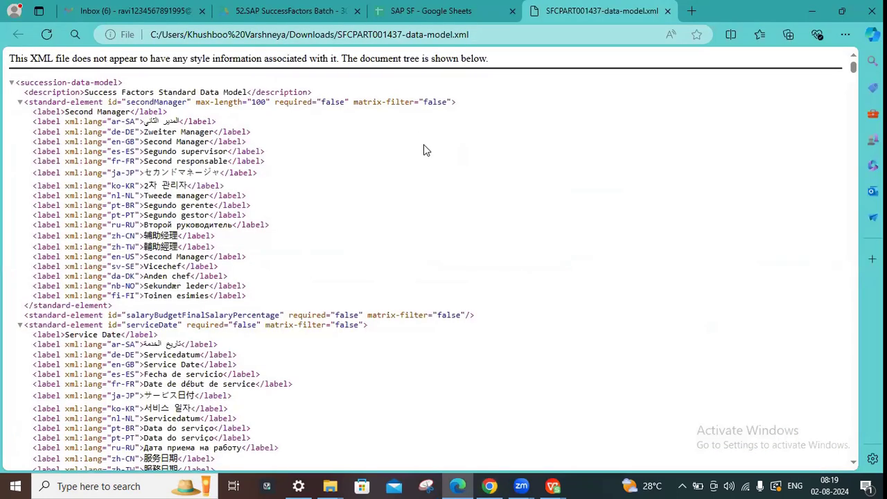
{"action": "scroll", "coordinate": [424, 144], "scroll_direction": "down", "scroll_amount": 10}
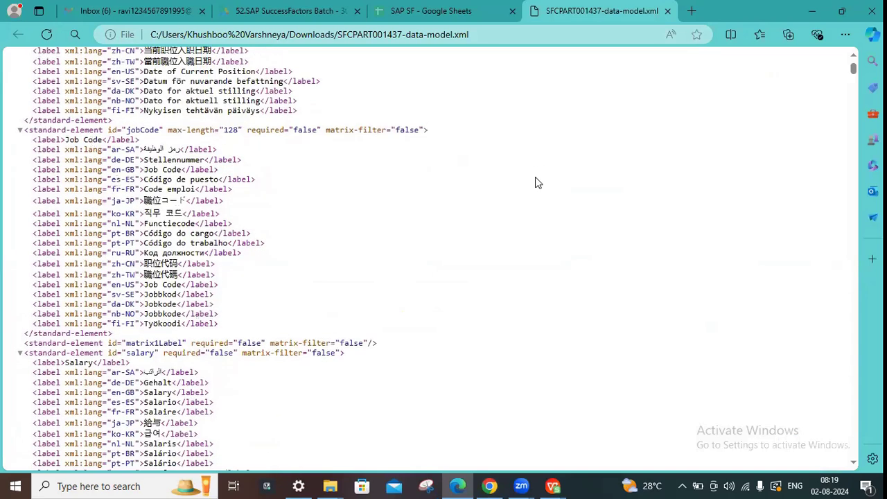
{"action": "scroll", "coordinate": [617, 203], "scroll_direction": "up", "scroll_amount": 4}
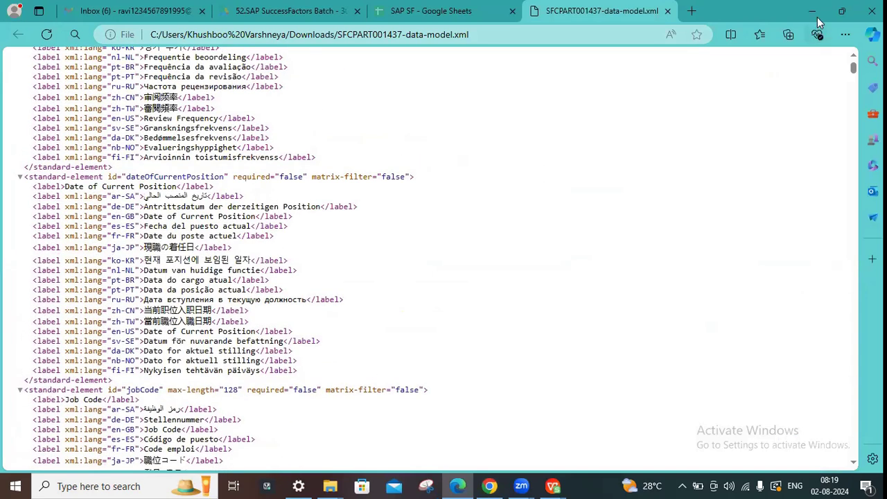
{"action": "left_click", "coordinate": [815, 19]}
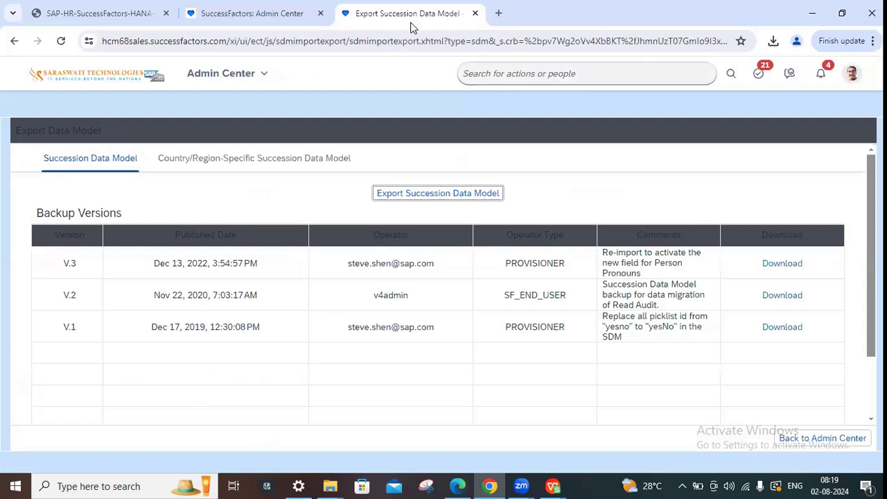
{"action": "right_click", "coordinate": [419, 24]}
{"action": "left_click", "coordinate": [466, 153]}
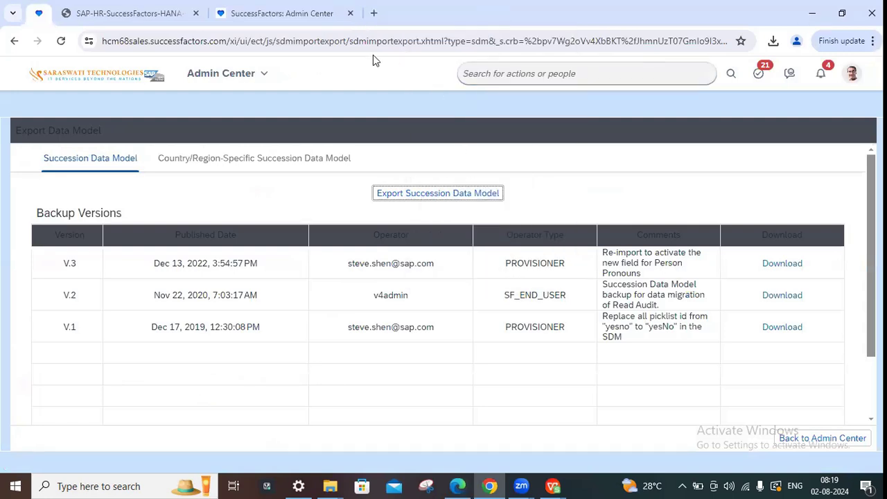
{"action": "right_click", "coordinate": [39, 13]}
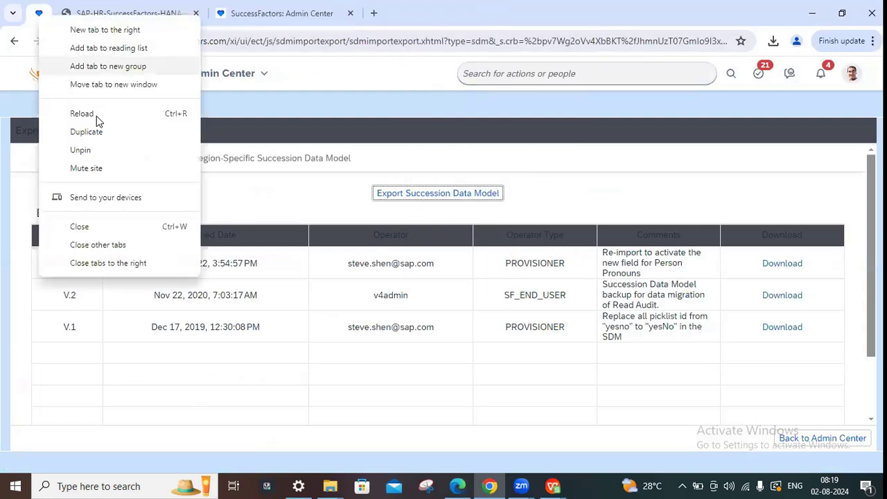
{"action": "left_click", "coordinate": [97, 153]}
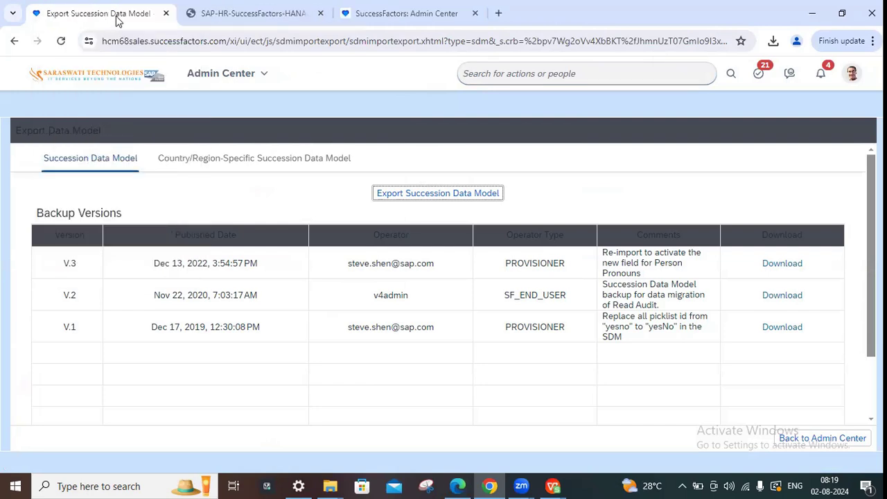
Step: Duplicate the Export Data Model page into a new browser tab and open Manage Business Configuration in the copy
{"action": "right_click", "coordinate": [115, 21]}
{"action": "left_click", "coordinate": [166, 132]}
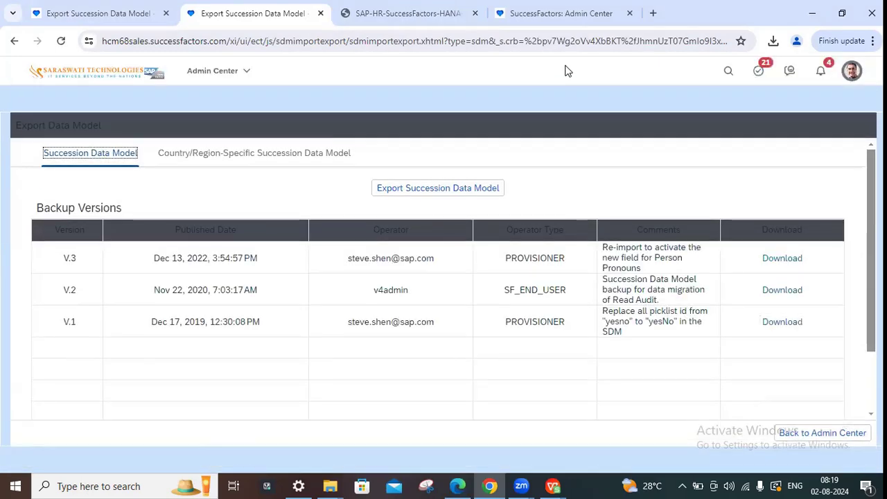
{"action": "left_click", "coordinate": [568, 73]}
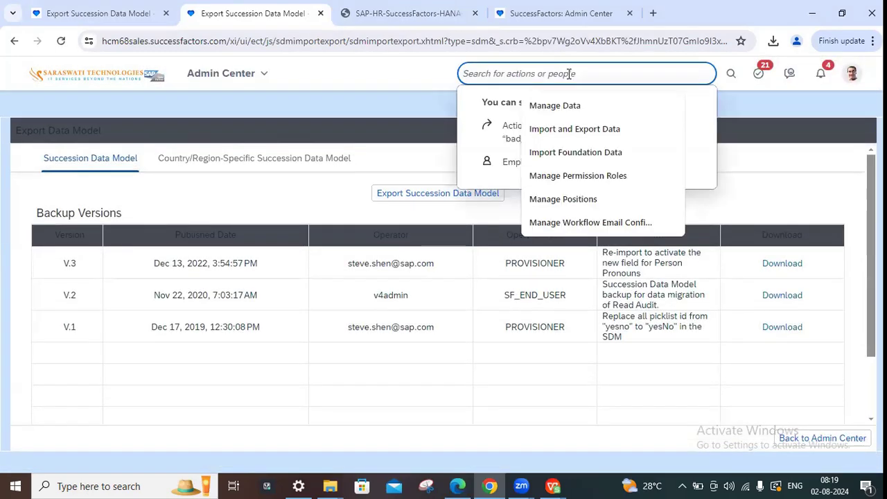
{"action": "type", "text": "manage busin"}
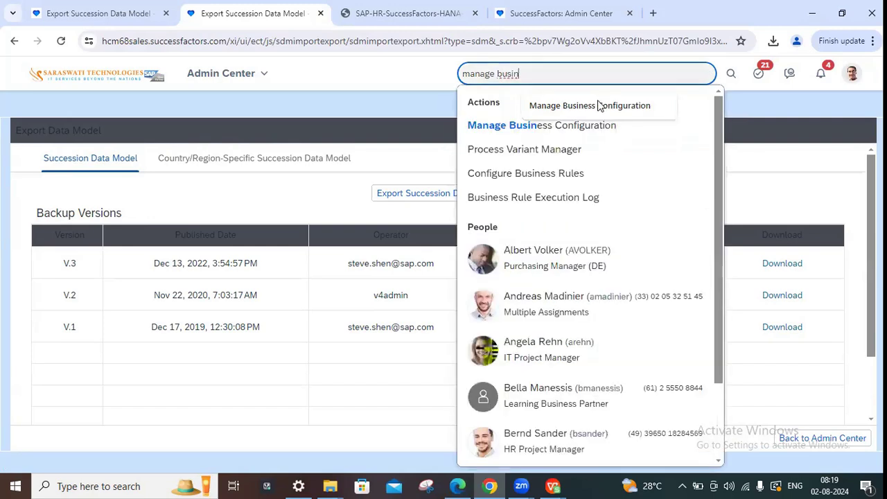
{"action": "left_click", "coordinate": [501, 127]}
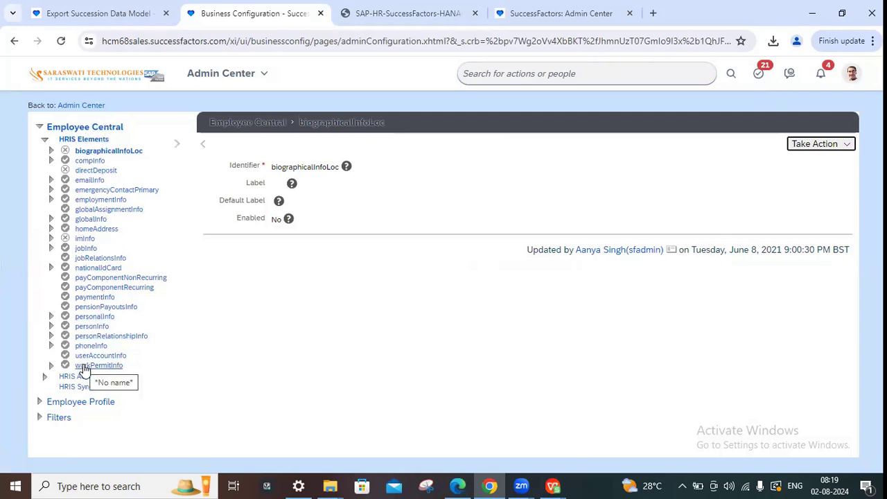
Step: Review the HRIS fields of the jobInfo element, and duplicate the Business Configuration page into another tab, returning to the original
{"action": "left_click", "coordinate": [83, 248]}
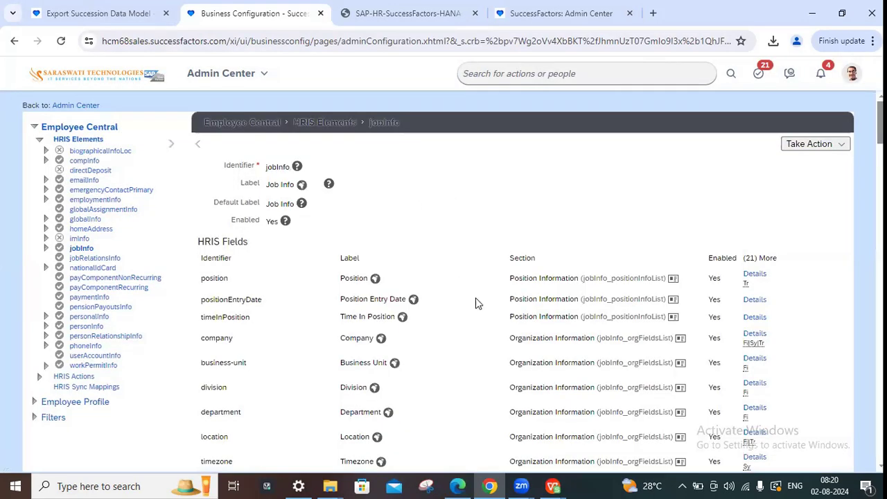
{"action": "scroll", "coordinate": [478, 374], "scroll_direction": "down", "scroll_amount": 3}
{"action": "scroll", "coordinate": [478, 374], "scroll_direction": "up", "scroll_amount": 3}
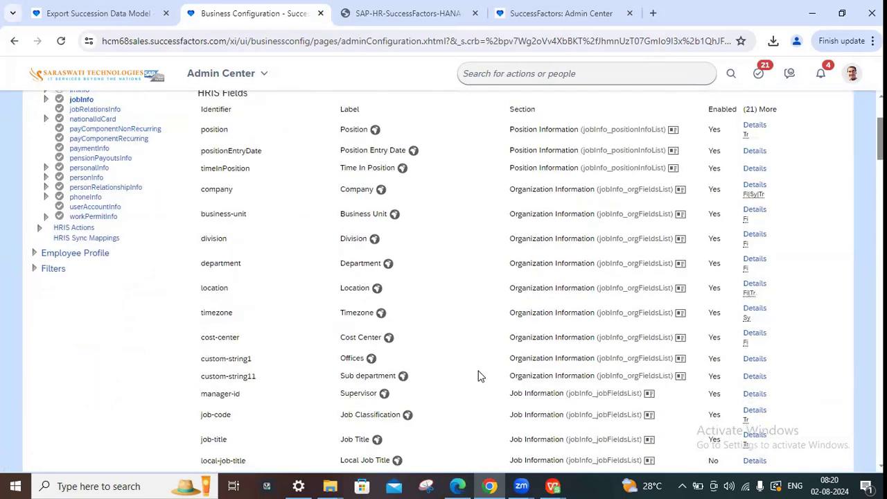
{"action": "right_click", "coordinate": [230, 15]}
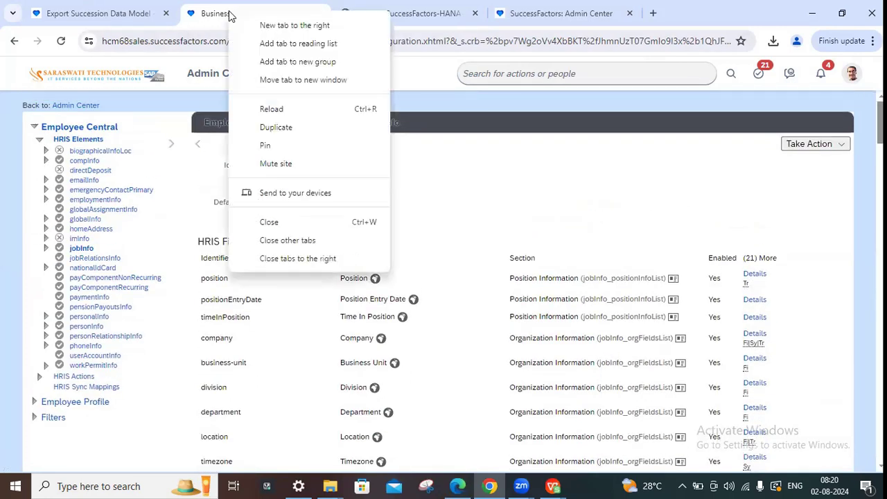
{"action": "left_click", "coordinate": [303, 129]}
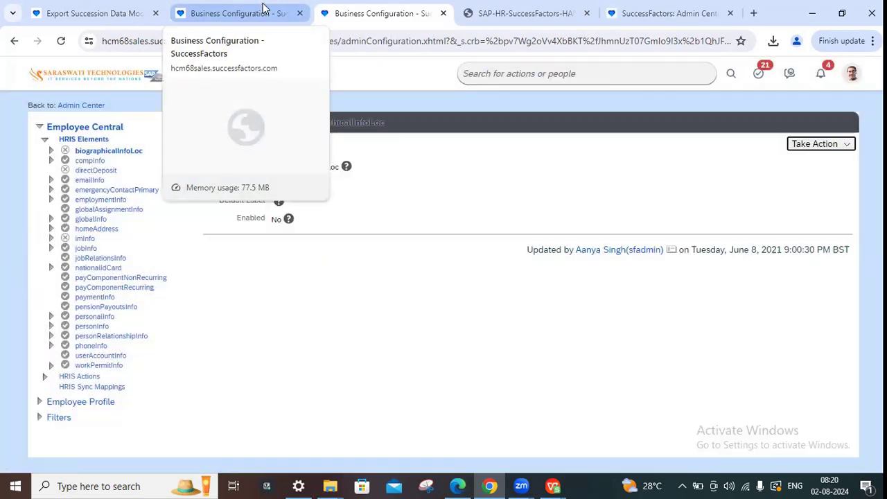
{"action": "left_click", "coordinate": [263, 11]}
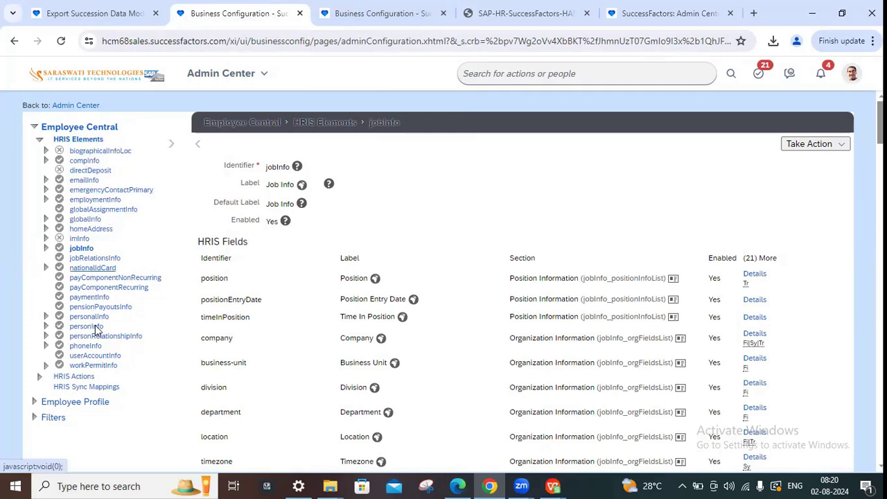
Step: Duplicate the Business Configuration page again, place the copy before the original, and open the employee profile in Employee Files there
{"action": "right_click", "coordinate": [241, 17]}
{"action": "left_click", "coordinate": [292, 47]}
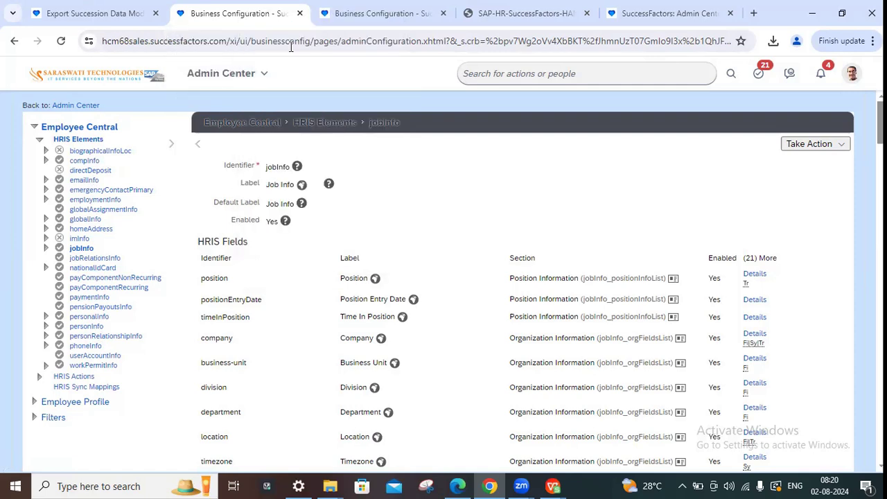
{"action": "left_click_drag", "start_coordinate": [288, 10], "coordinate": [201, 20]}
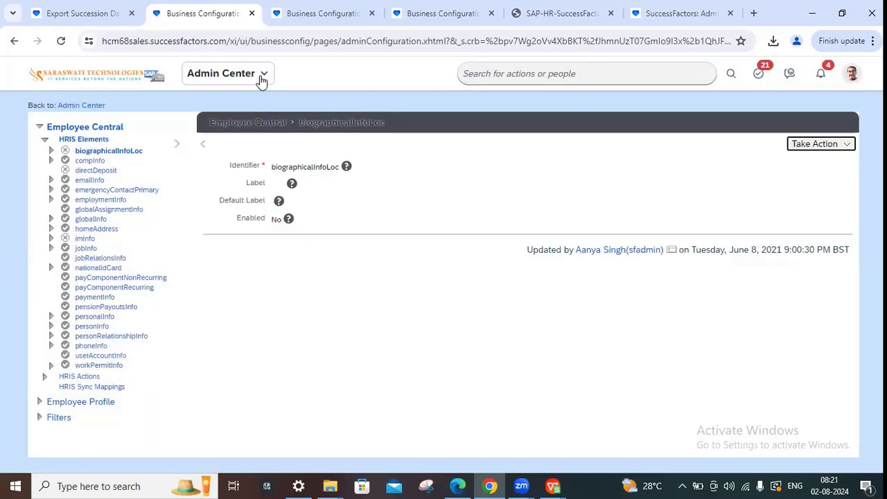
{"action": "left_click", "coordinate": [261, 80]}
{"action": "left_click", "coordinate": [245, 342]}
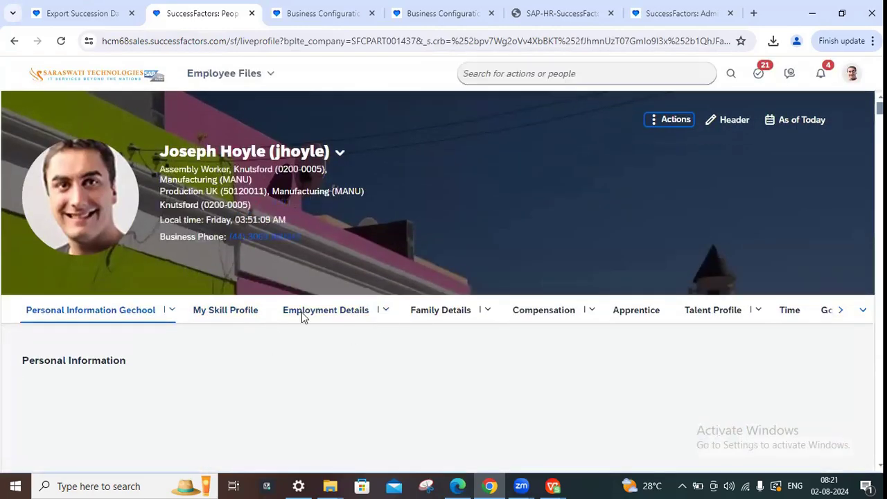
{"action": "scroll", "coordinate": [416, 291], "scroll_direction": "down", "scroll_amount": 1}
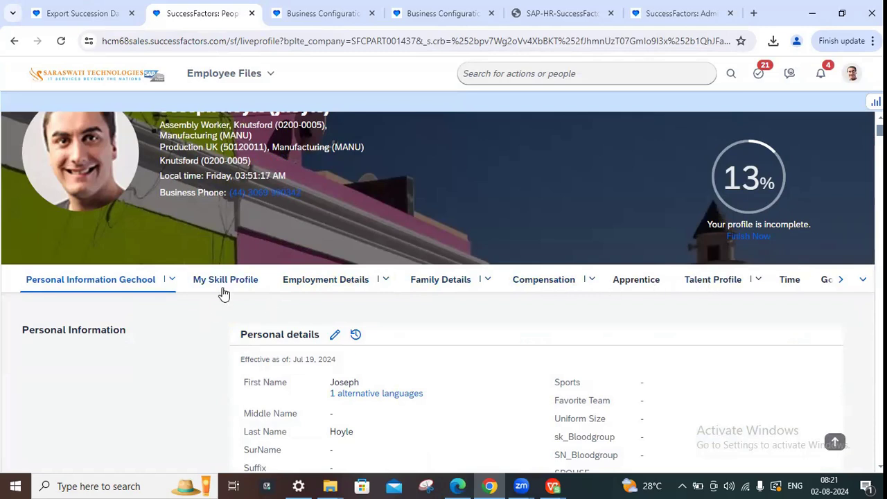
Step: Return to the Business Configuration page and review the HRIS fields of the employmentInfo element
{"action": "left_click", "coordinate": [319, 14]}
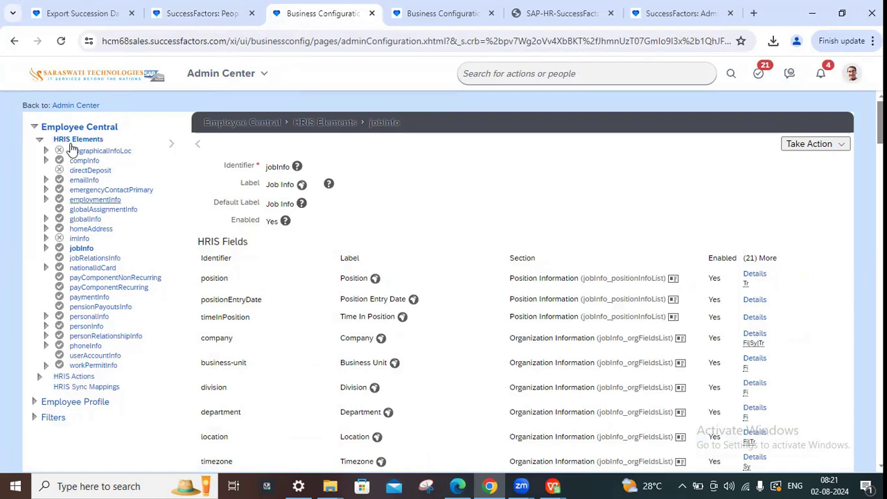
{"action": "left_click", "coordinate": [95, 201]}
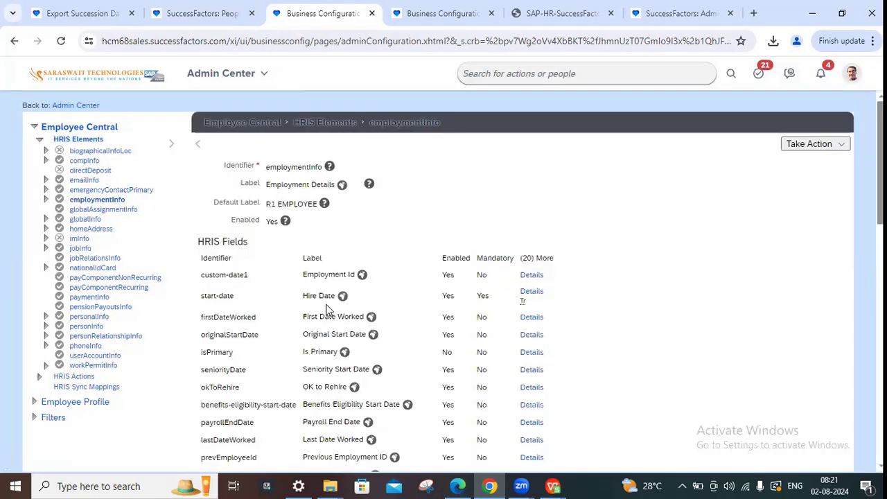
{"action": "scroll", "coordinate": [326, 310], "scroll_direction": "down", "scroll_amount": 1}
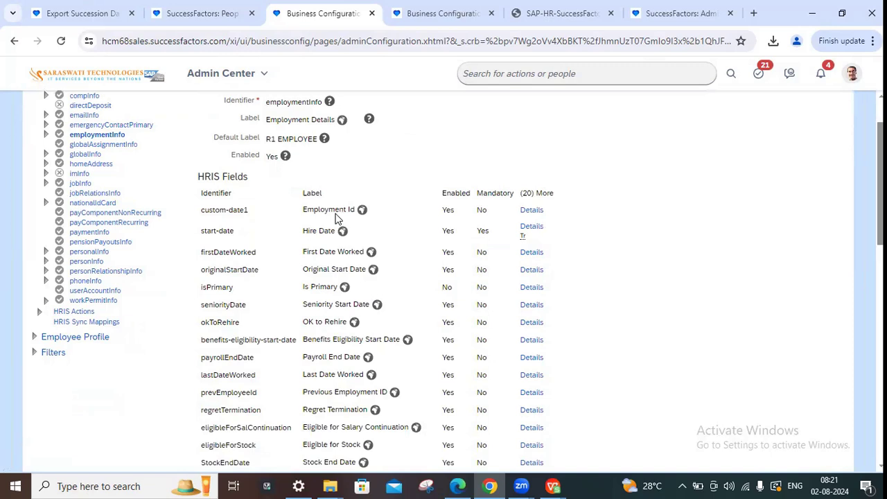
Step: Go back to the employee profile and display its Employment Details section
{"action": "left_click", "coordinate": [440, 13]}
{"action": "left_click", "coordinate": [312, 12]}
{"action": "left_click", "coordinate": [215, 14]}
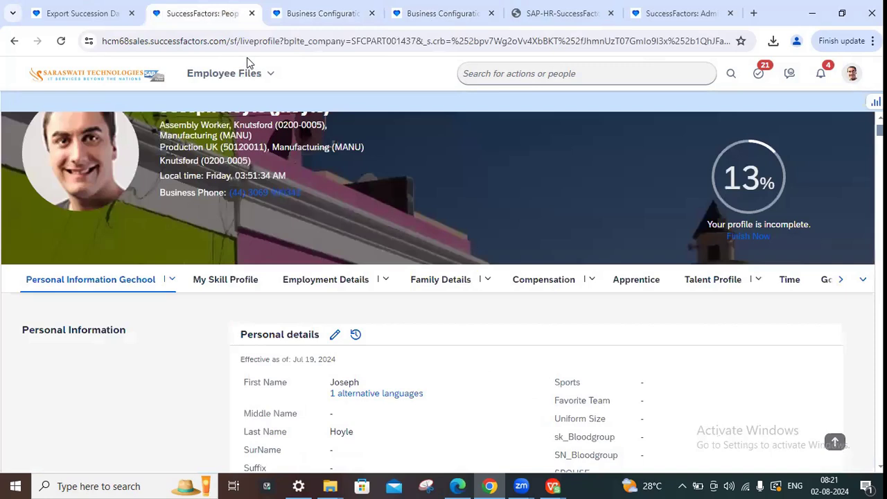
{"action": "left_click", "coordinate": [365, 279]}
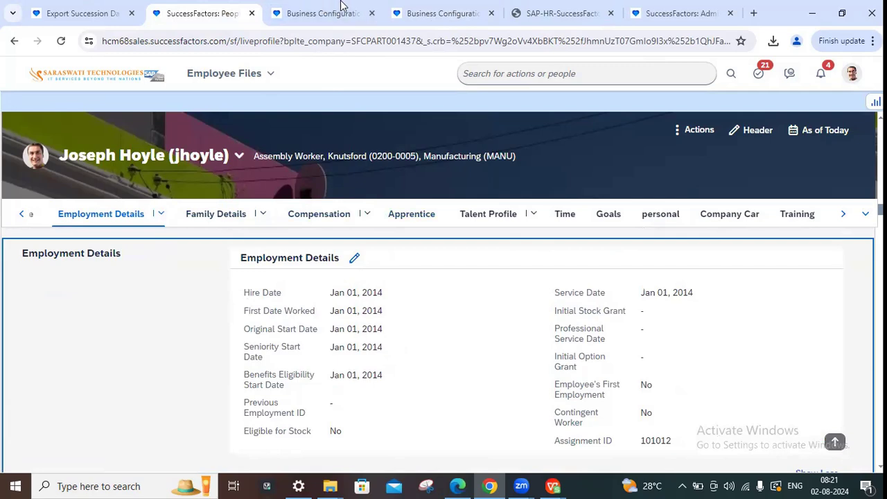
Step: Compare the employmentInfo HRIS fields in Business Configuration with the fields in the profile's Employment Details section
{"action": "left_click", "coordinate": [321, 9]}
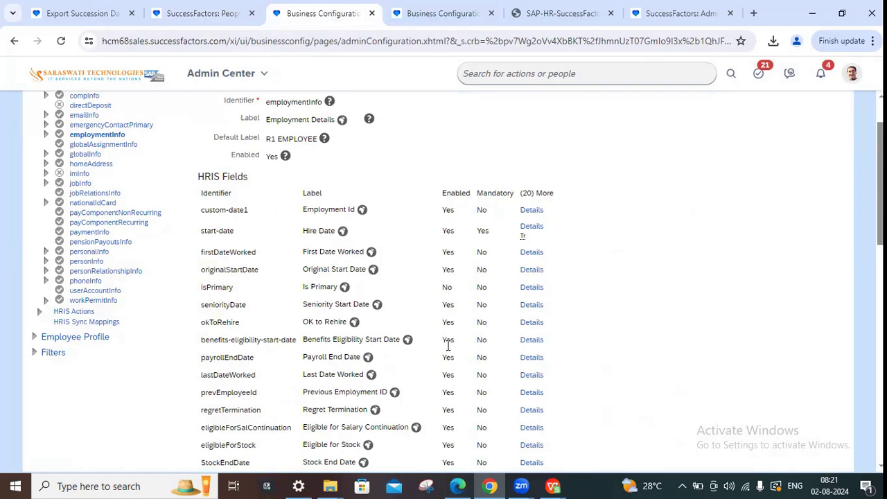
{"action": "scroll", "coordinate": [447, 413], "scroll_direction": "down", "scroll_amount": 3}
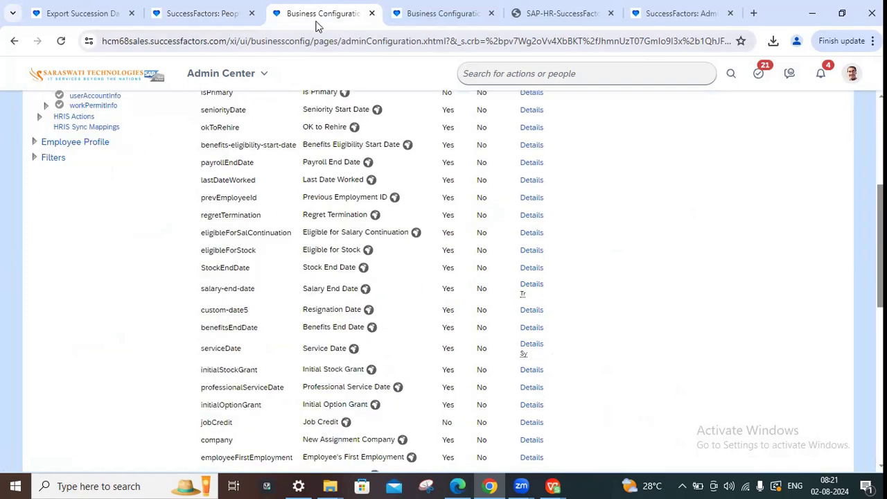
{"action": "left_click", "coordinate": [225, 10]}
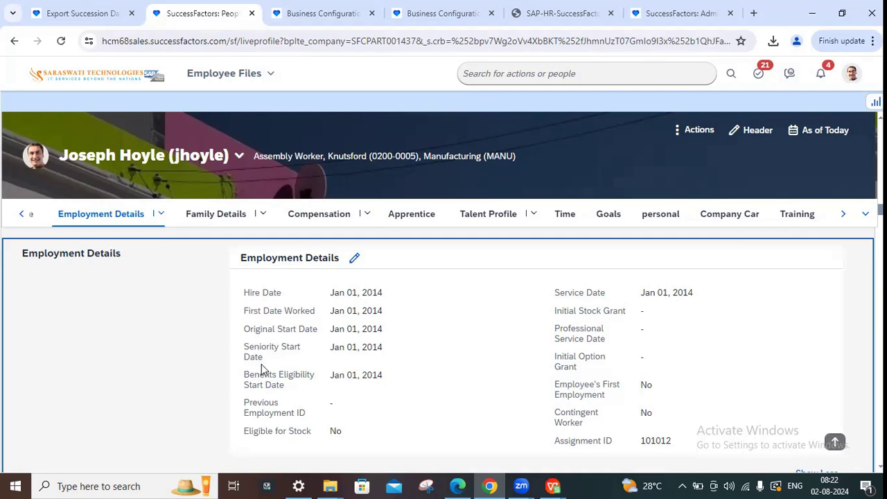
{"action": "left_click", "coordinate": [303, 16]}
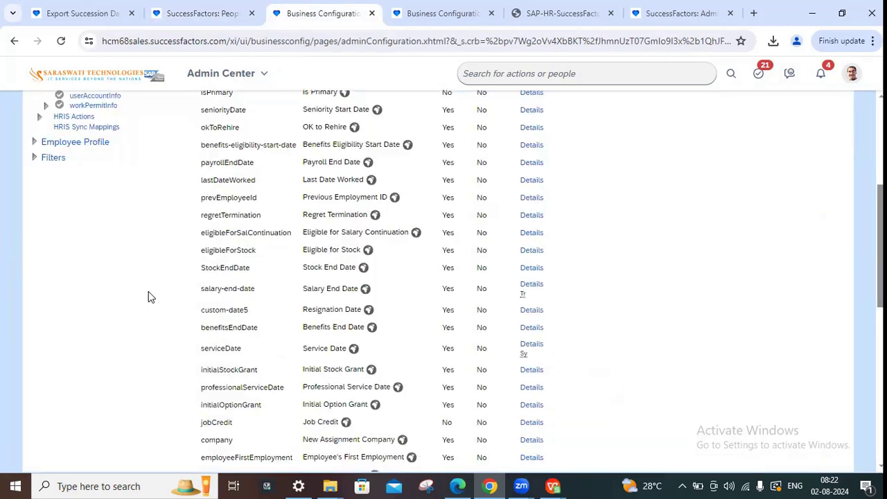
{"action": "scroll", "coordinate": [171, 310], "scroll_direction": "up", "scroll_amount": 5}
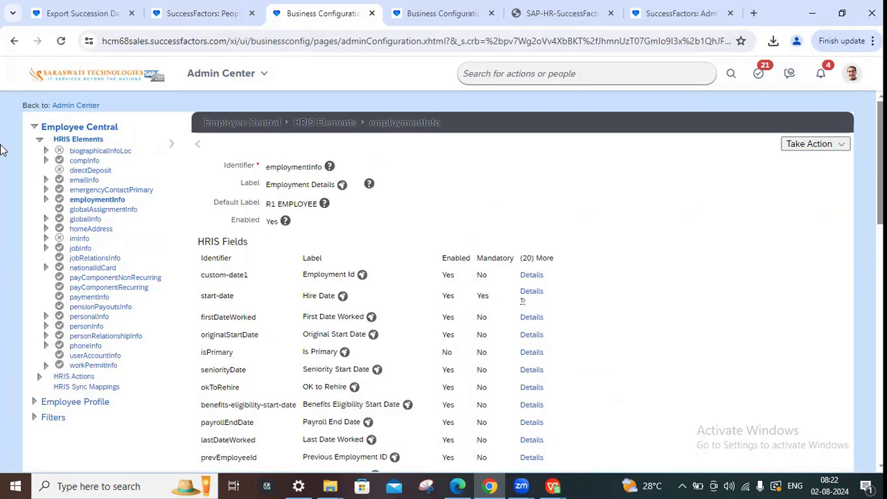
Step: Check the data model topics in the course content PDF, and show the Country/Region-Specific Succession Data Model on the Export Data Model page
{"action": "left_click", "coordinate": [484, 9]}
{"action": "left_click", "coordinate": [549, 7]}
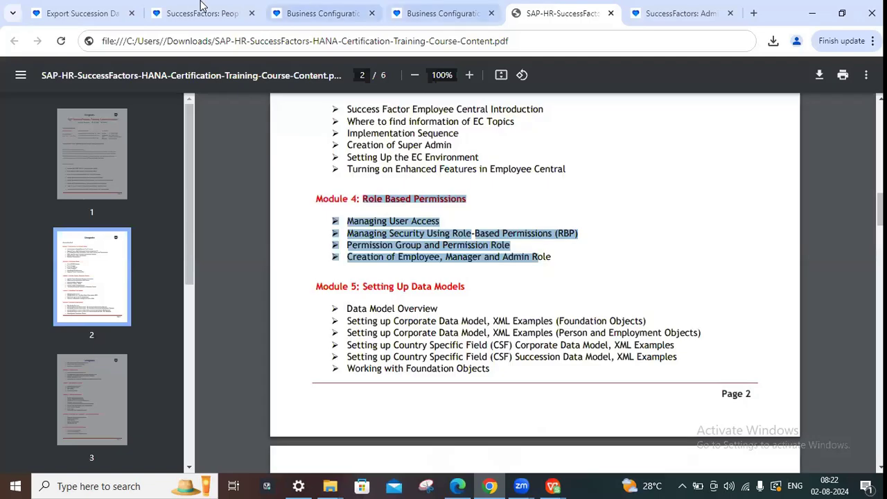
{"action": "left_click", "coordinate": [104, 10]}
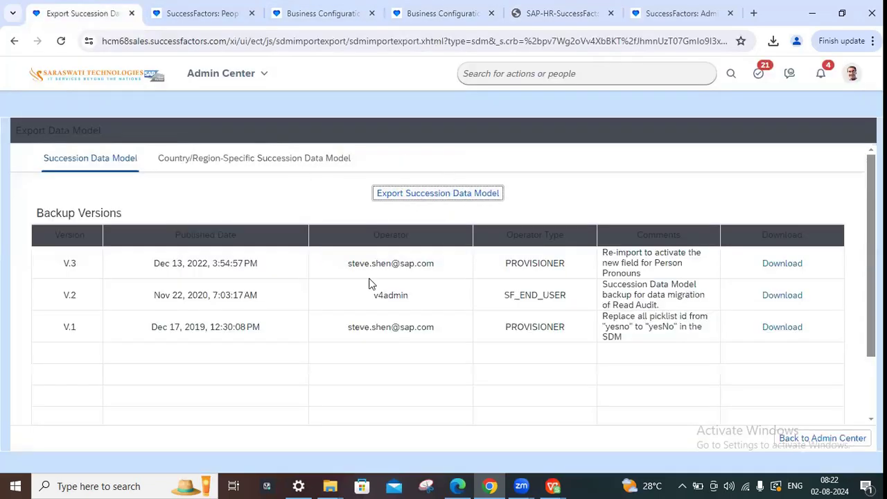
{"action": "left_click", "coordinate": [220, 159]}
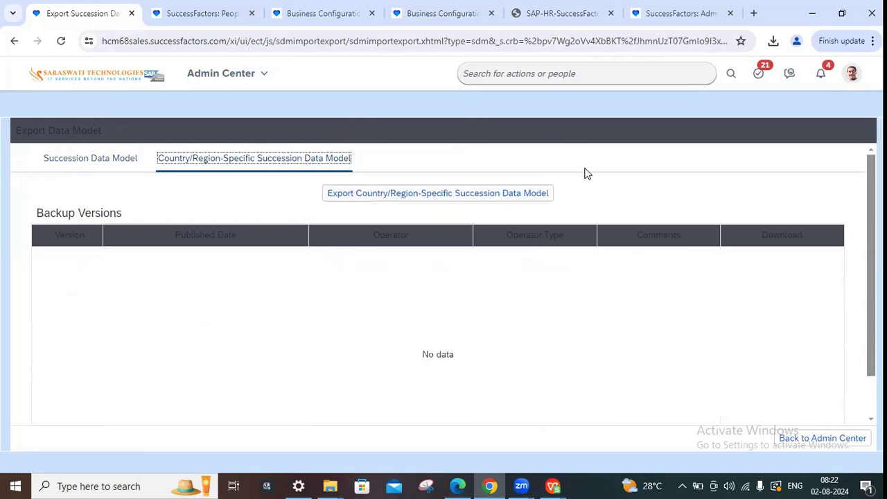
Step: Return to Business Configuration, expand the jobInfo element, and look through its country-specific entries
{"action": "left_click", "coordinate": [229, 9]}
{"action": "left_click", "coordinate": [323, 9]}
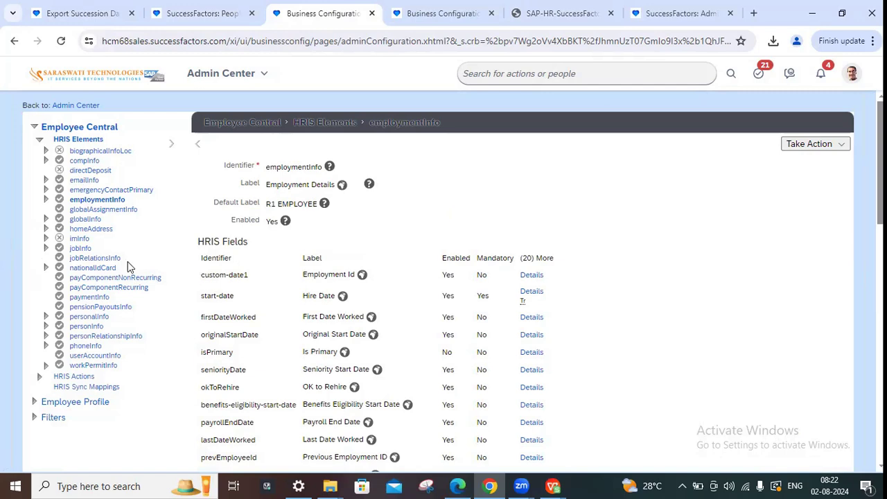
{"action": "left_click", "coordinate": [45, 248]}
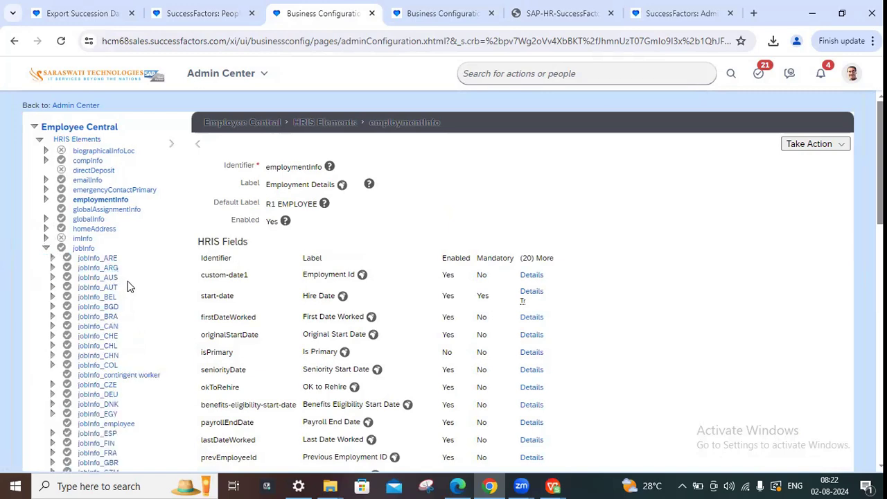
{"action": "scroll", "coordinate": [128, 285], "scroll_direction": "down", "scroll_amount": 2}
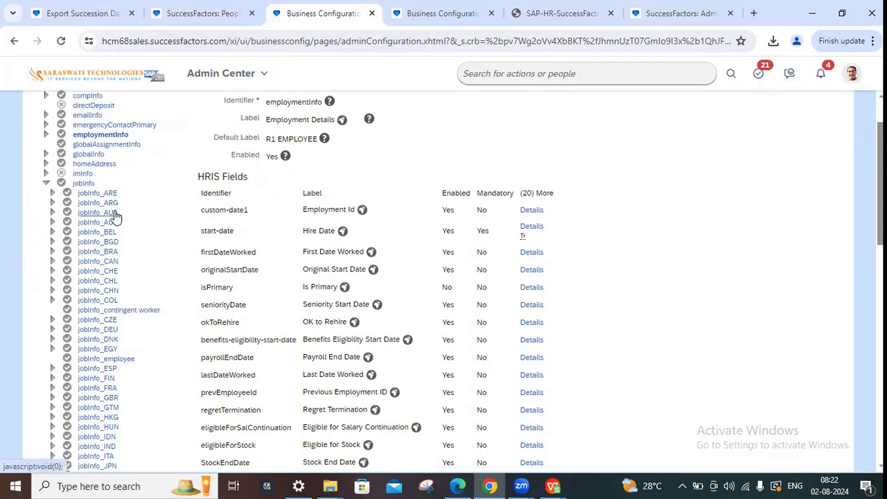
{"action": "scroll", "coordinate": [114, 258], "scroll_direction": "down", "scroll_amount": 2}
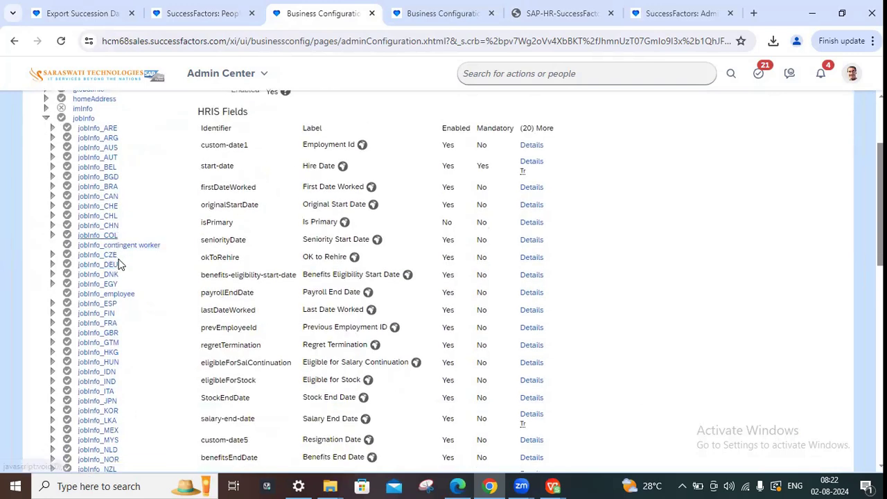
{"action": "scroll", "coordinate": [132, 262], "scroll_direction": "down", "scroll_amount": 2}
{"action": "scroll", "coordinate": [134, 261], "scroll_direction": "down", "scroll_amount": 6}
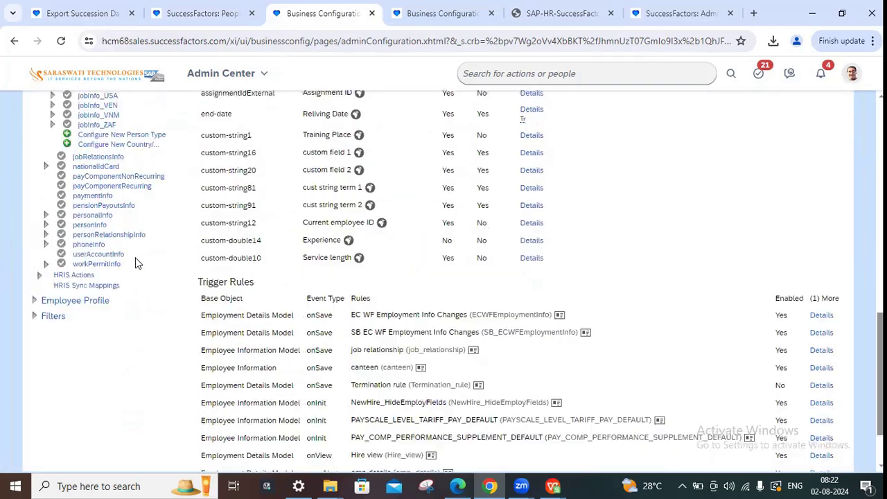
{"action": "scroll", "coordinate": [134, 259], "scroll_direction": "up", "scroll_amount": 1}
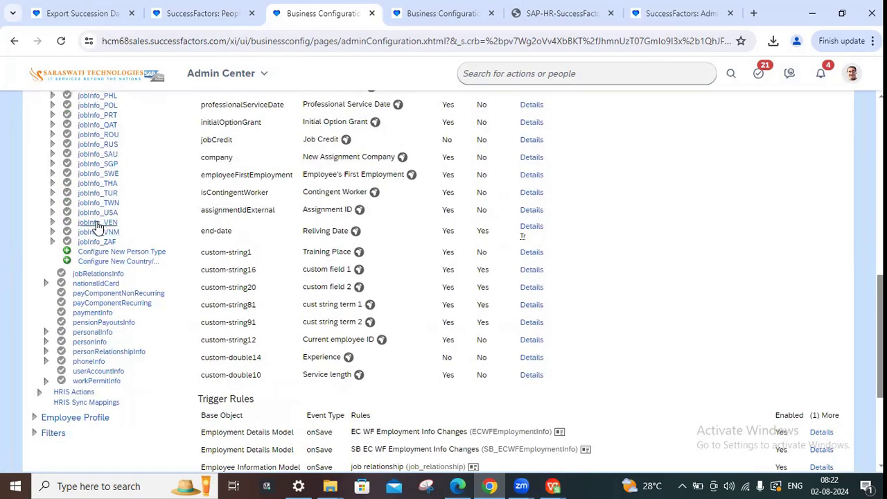
Step: Open the jobInfo_USA entry and review its localized HRIS fields
{"action": "left_click", "coordinate": [99, 214]}
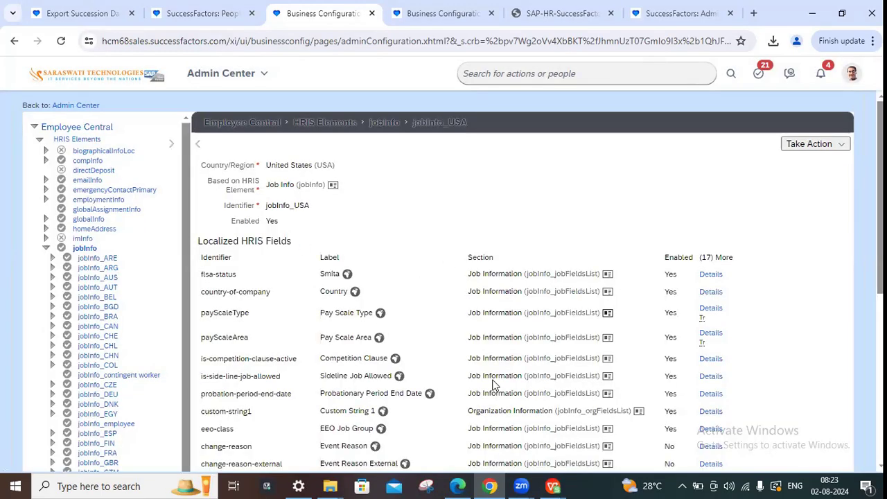
{"action": "scroll", "coordinate": [454, 260], "scroll_direction": "down", "scroll_amount": 1}
{"action": "scroll", "coordinate": [456, 262], "scroll_direction": "down", "scroll_amount": 1}
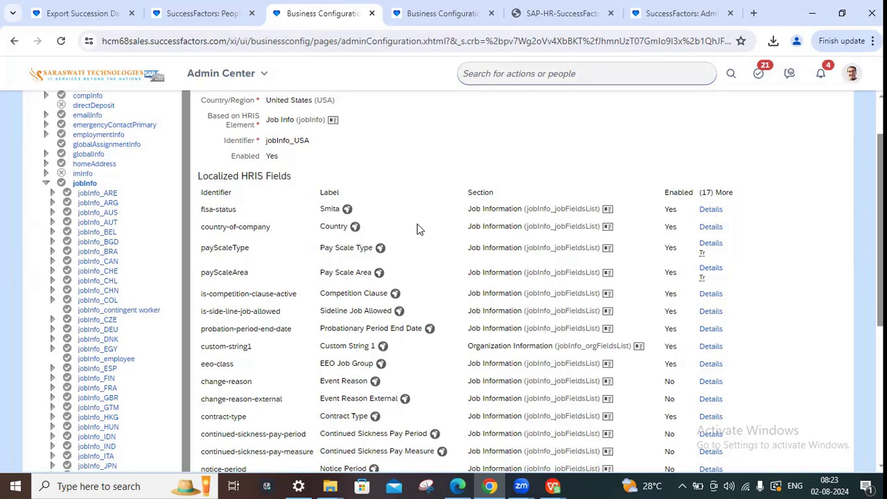
{"action": "scroll", "coordinate": [145, 350], "scroll_direction": "down", "scroll_amount": 1}
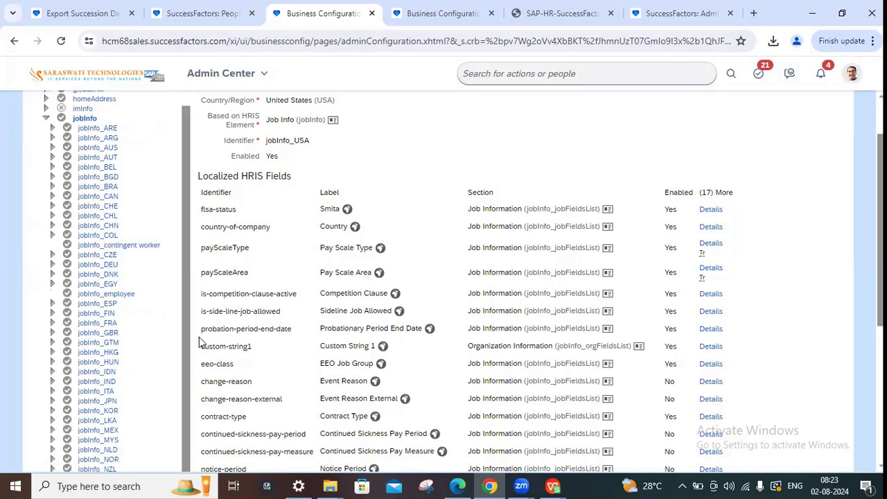
{"action": "scroll", "coordinate": [243, 249], "scroll_direction": "up", "scroll_amount": 1}
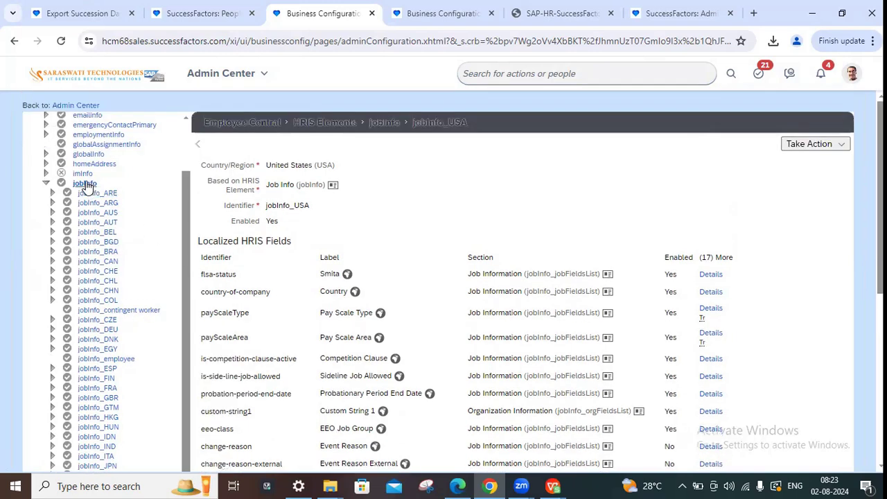
Step: Return to the parent jobInfo element and look through its HRIS fields and their sections
{"action": "left_click", "coordinate": [330, 186]}
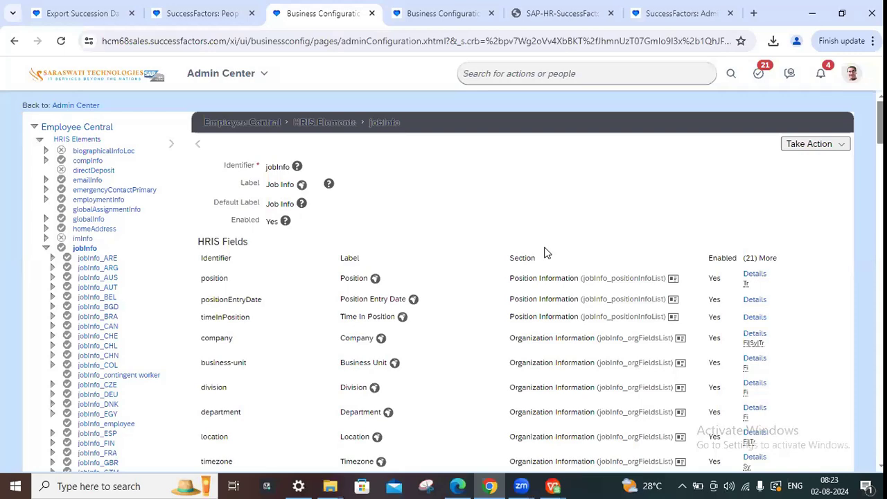
{"action": "scroll", "coordinate": [544, 252], "scroll_direction": "down", "scroll_amount": 2}
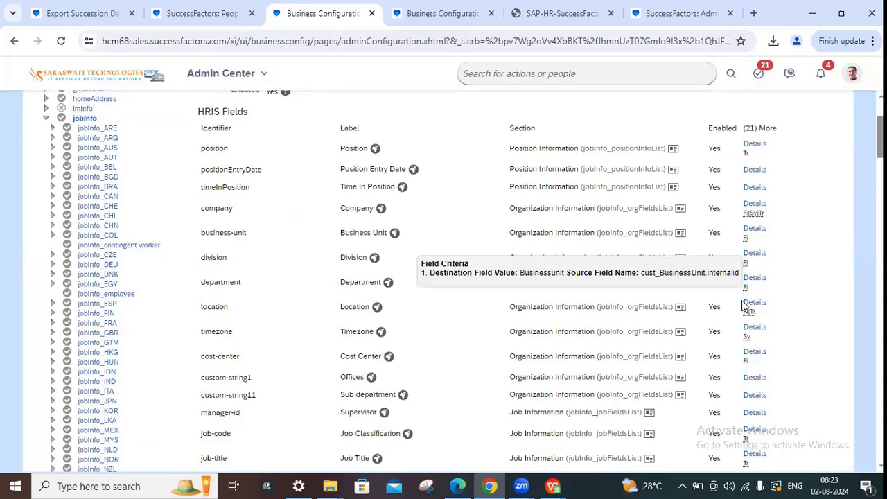
{"action": "scroll", "coordinate": [610, 176], "scroll_direction": "down", "scroll_amount": 1}
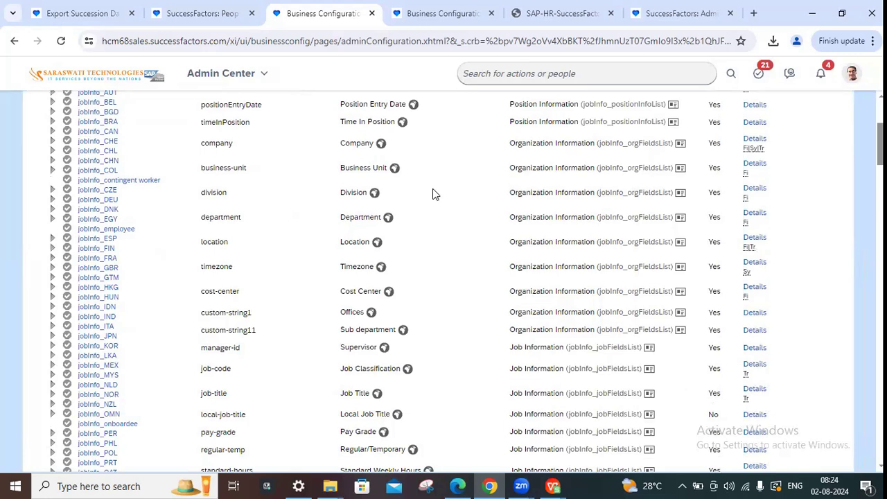
{"action": "scroll", "coordinate": [432, 195], "scroll_direction": "up", "scroll_amount": 2}
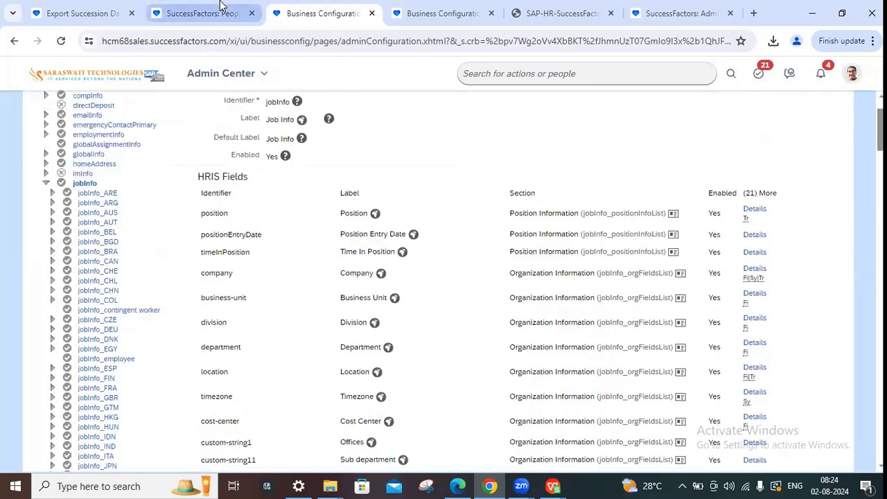
Step: Switch to the employee profile, show the job information under Employment Details, and highlight the Country value
{"action": "left_click", "coordinate": [221, 11]}
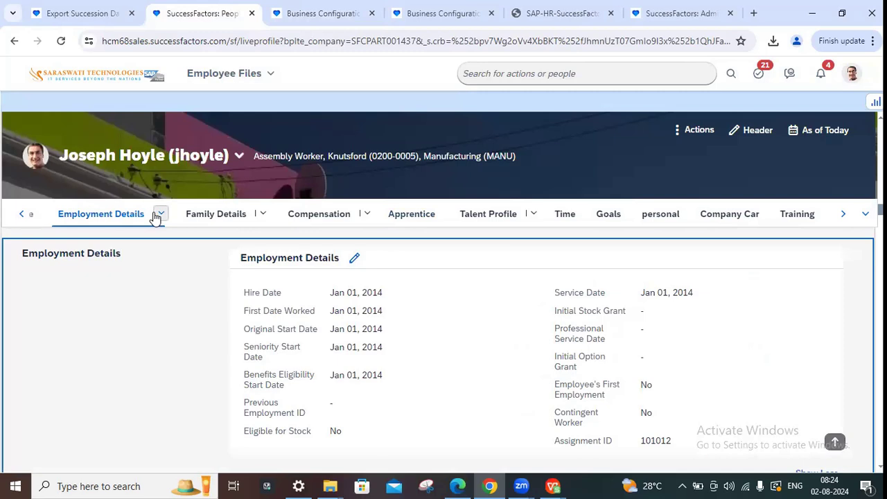
{"action": "left_click", "coordinate": [160, 215]}
{"action": "left_click", "coordinate": [123, 303]}
{"action": "scroll", "coordinate": [406, 335], "scroll_direction": "down", "scroll_amount": 5}
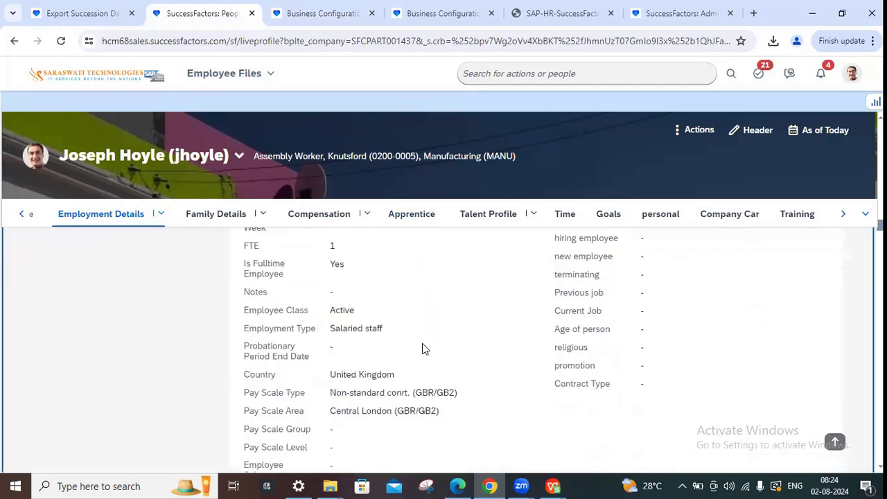
{"action": "scroll", "coordinate": [418, 339], "scroll_direction": "down", "scroll_amount": 2}
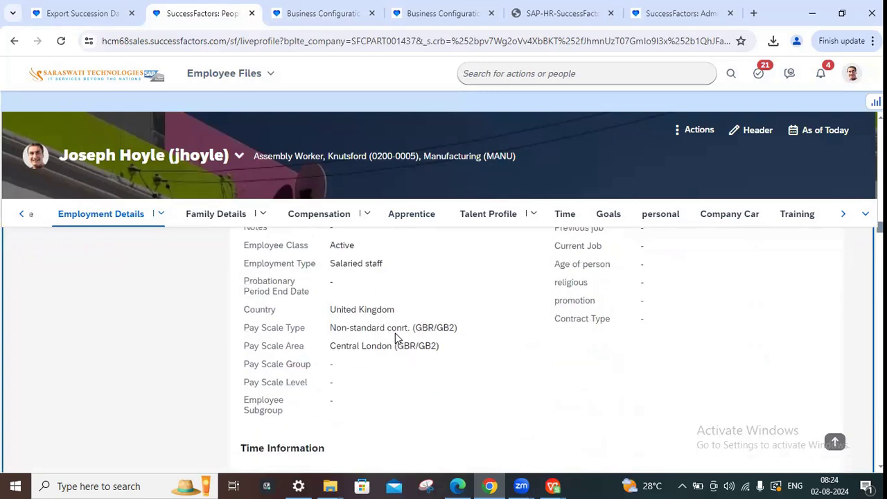
{"action": "triple_click", "coordinate": [342, 314]}
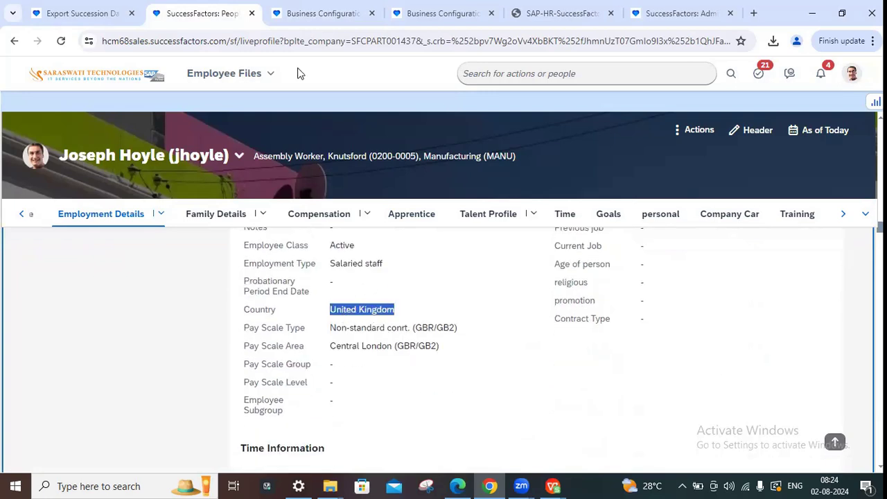
Step: Return to Business Configuration and examine the country-specific and person-type entries under the jobInfo element
{"action": "left_click", "coordinate": [321, 15]}
{"action": "scroll", "coordinate": [115, 291], "scroll_direction": "down", "scroll_amount": 6}
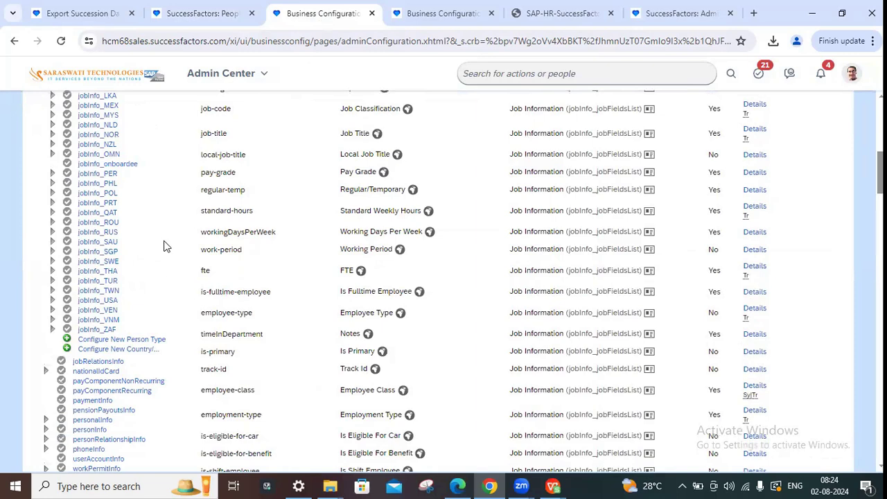
{"action": "scroll", "coordinate": [164, 245], "scroll_direction": "up", "scroll_amount": 1}
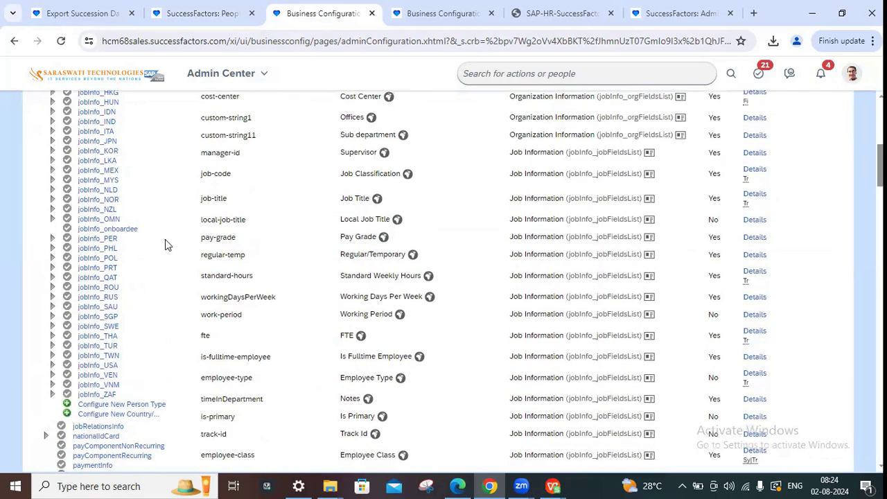
{"action": "scroll", "coordinate": [165, 244], "scroll_direction": "up", "scroll_amount": 2}
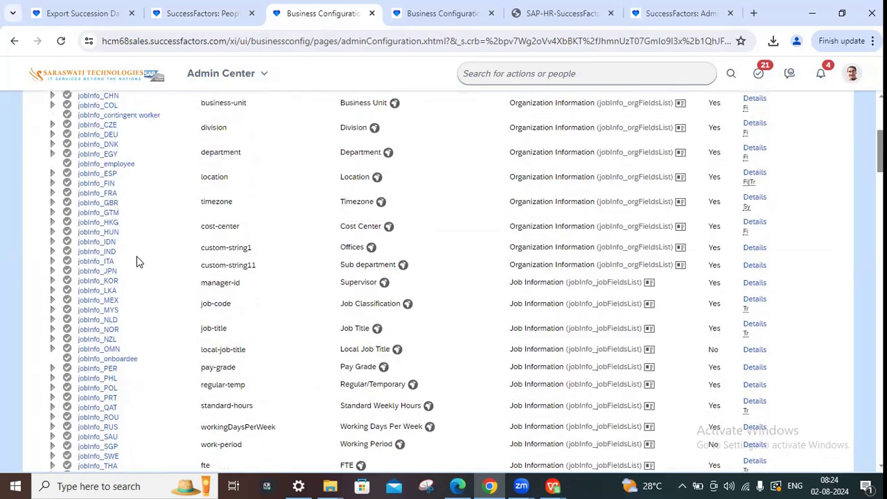
{"action": "scroll", "coordinate": [138, 265], "scroll_direction": "up", "scroll_amount": 2}
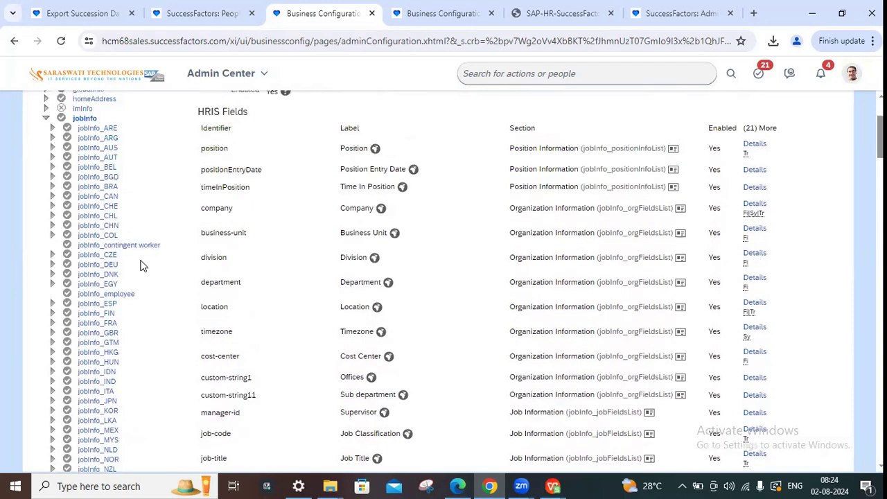
{"action": "scroll", "coordinate": [142, 266], "scroll_direction": "down", "scroll_amount": 1}
{"action": "scroll", "coordinate": [143, 265], "scroll_direction": "down", "scroll_amount": 2}
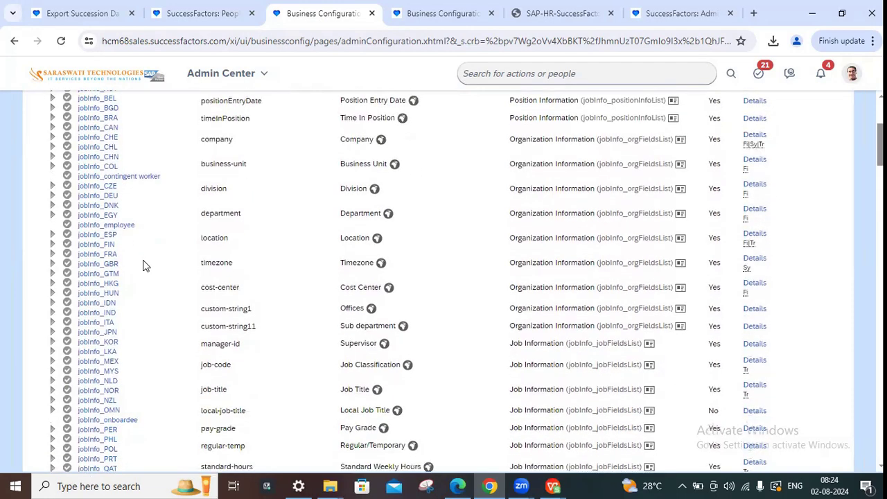
{"action": "scroll", "coordinate": [166, 281], "scroll_direction": "down", "scroll_amount": 1}
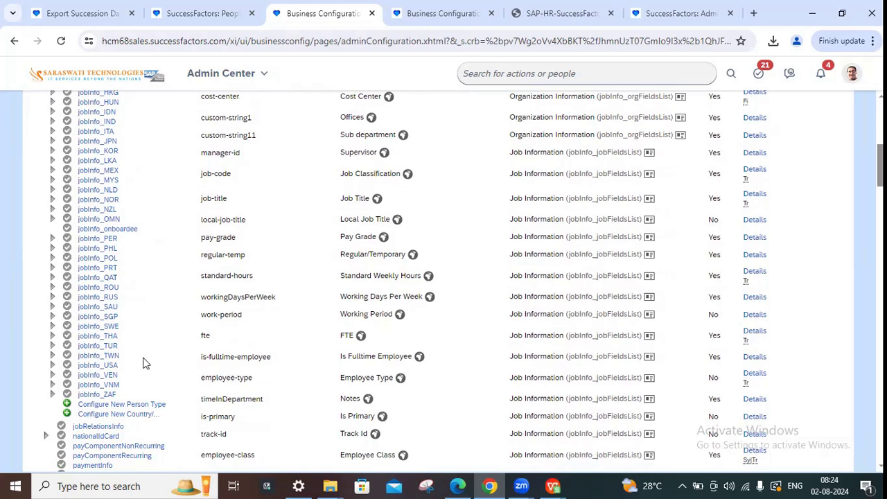
{"action": "scroll", "coordinate": [144, 300], "scroll_direction": "up", "scroll_amount": 2}
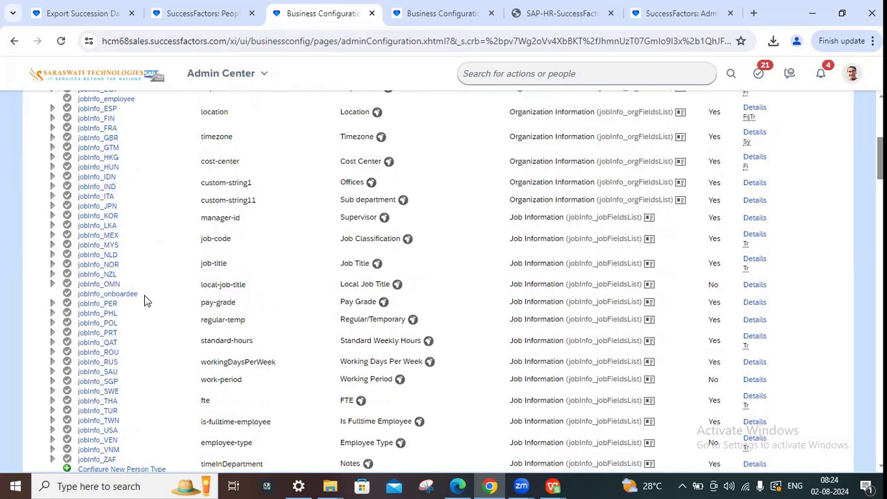
{"action": "scroll", "coordinate": [145, 291], "scroll_direction": "up", "scroll_amount": 2}
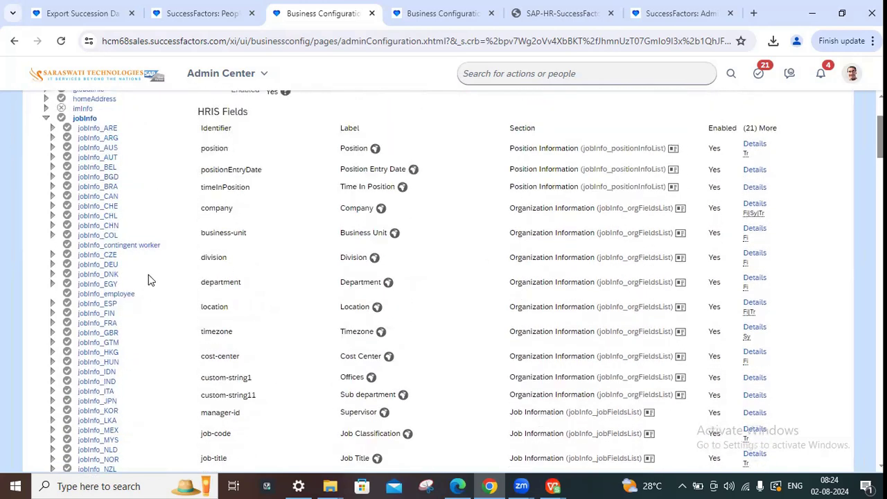
{"action": "scroll", "coordinate": [148, 274], "scroll_direction": "down", "scroll_amount": 1}
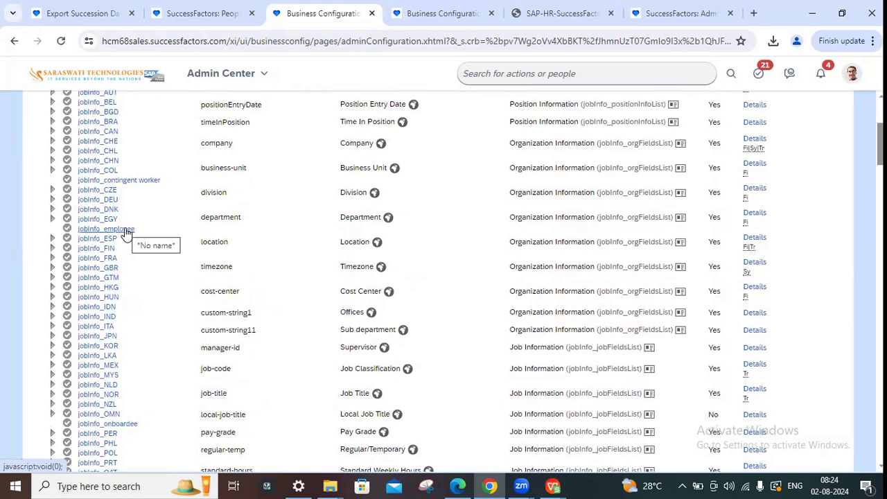
{"action": "scroll", "coordinate": [132, 258], "scroll_direction": "down", "scroll_amount": 1}
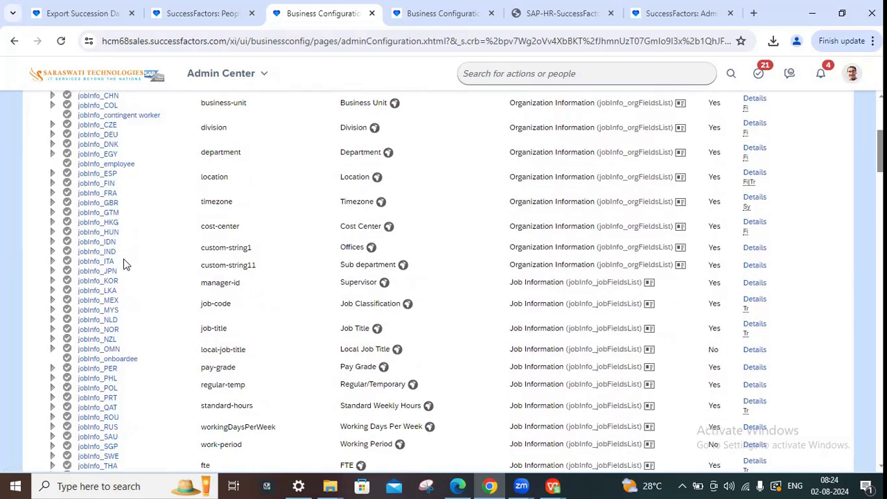
{"action": "scroll", "coordinate": [125, 258], "scroll_direction": "down", "scroll_amount": 1}
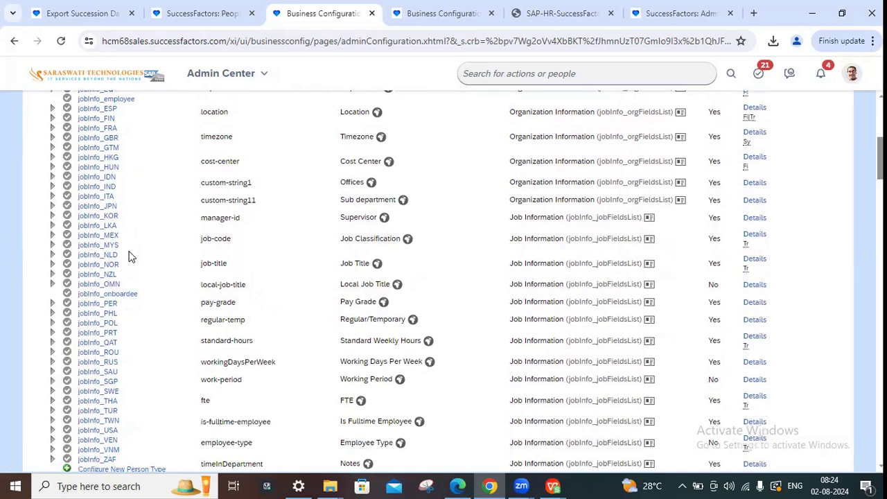
{"action": "scroll", "coordinate": [131, 258], "scroll_direction": "down", "scroll_amount": 1}
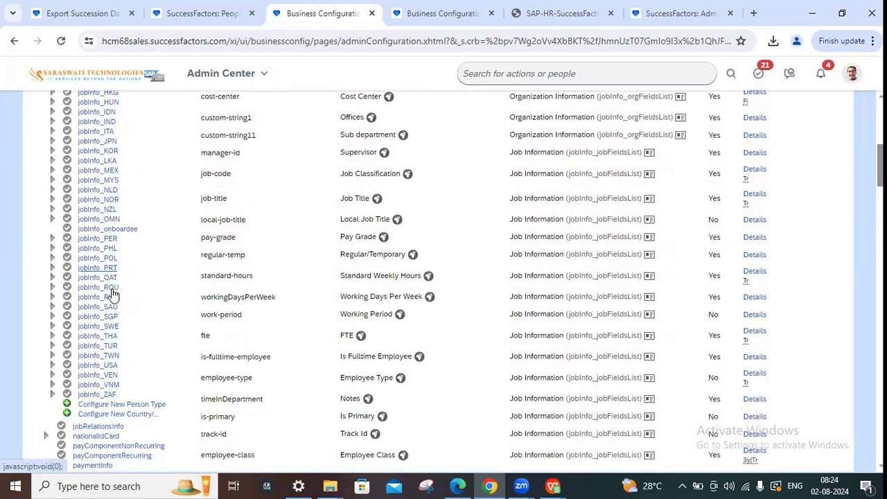
Step: Open jobInfo_USA again and examine its full list of localized fields, including the EEO and custom-string fields
{"action": "left_click", "coordinate": [99, 366]}
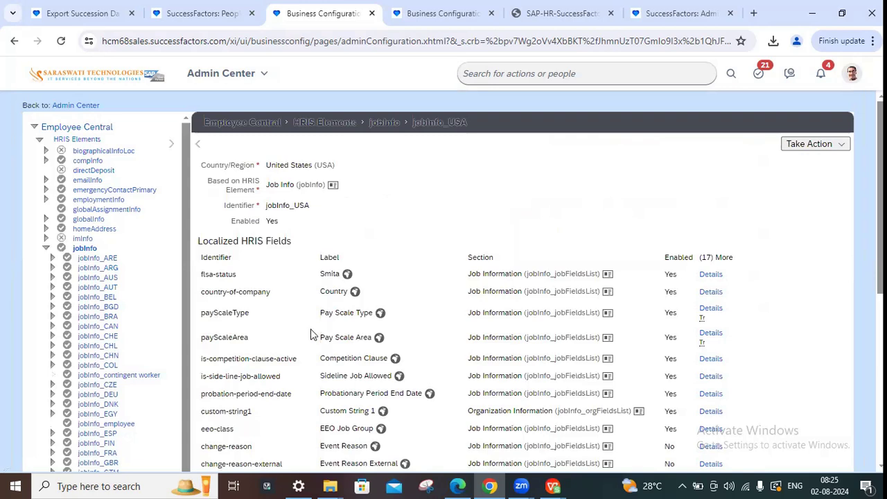
{"action": "scroll", "coordinate": [259, 341], "scroll_direction": "down", "scroll_amount": 3}
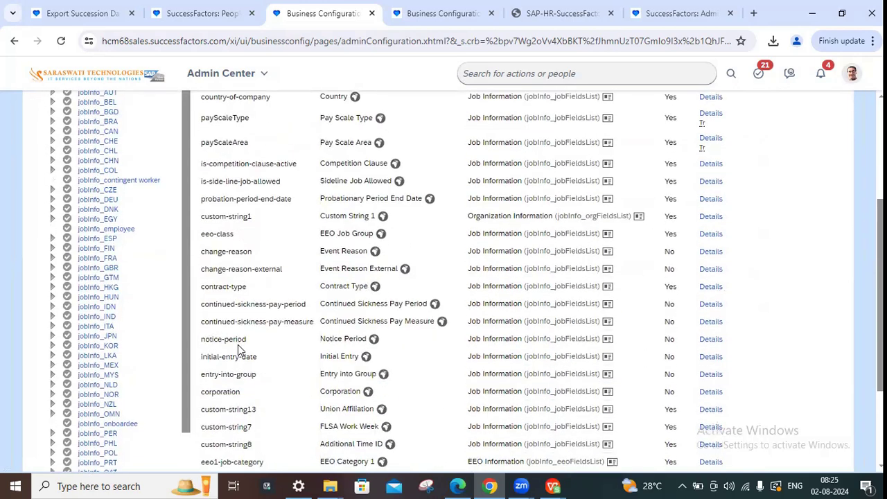
{"action": "scroll", "coordinate": [249, 376], "scroll_direction": "down", "scroll_amount": 1}
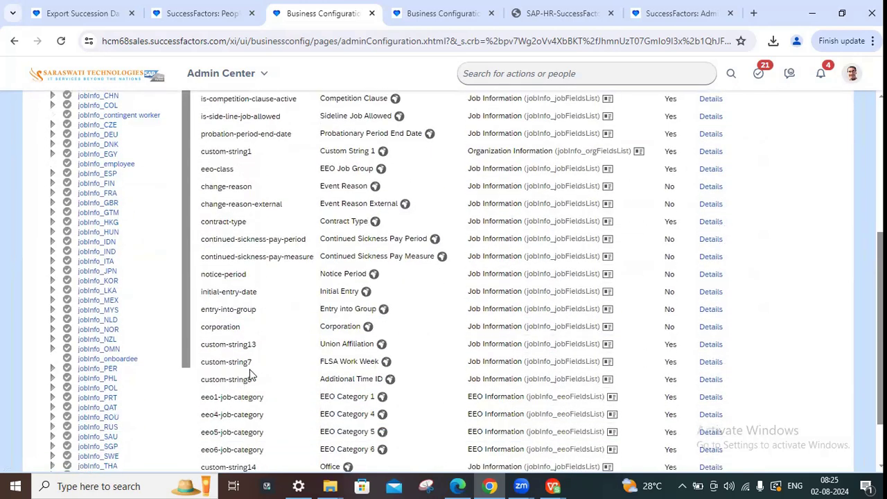
{"action": "scroll", "coordinate": [323, 364], "scroll_direction": "down", "scroll_amount": 1}
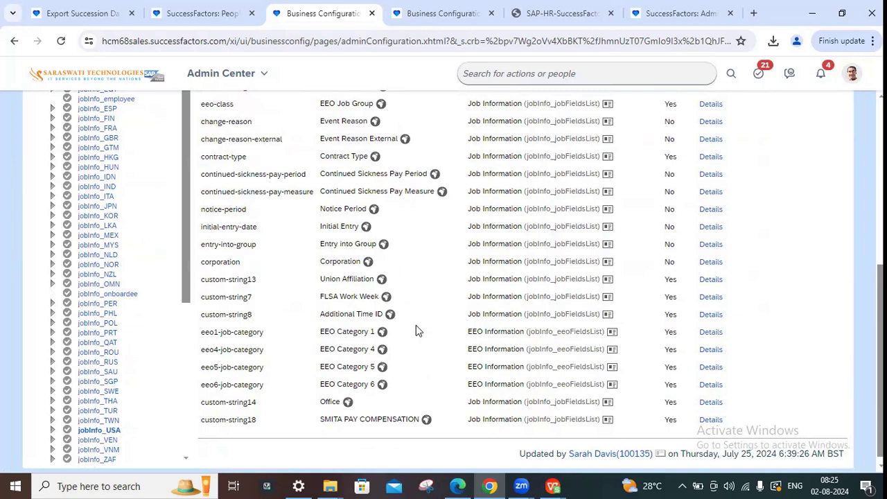
{"action": "scroll", "coordinate": [443, 316], "scroll_direction": "up", "scroll_amount": 2}
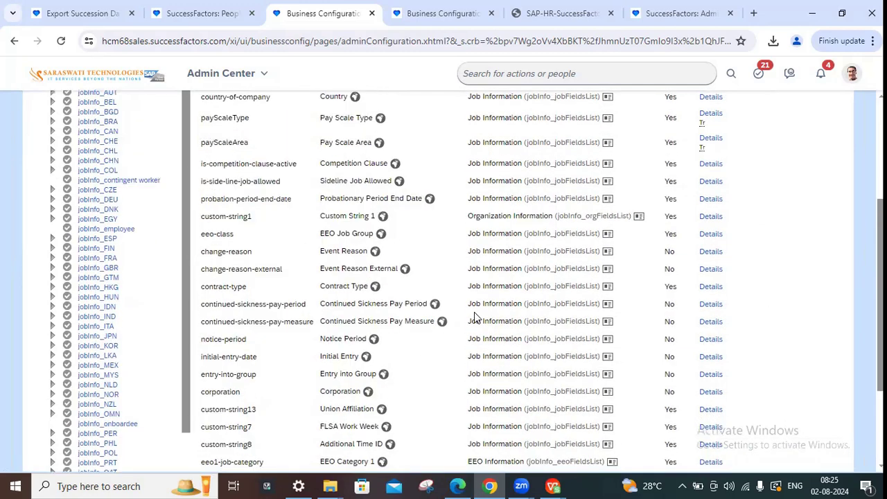
{"action": "scroll", "coordinate": [475, 313], "scroll_direction": "up", "scroll_amount": 3}
Step: Go back to the employee profile and display its Personal Information section
{"action": "left_click", "coordinate": [205, 7]}
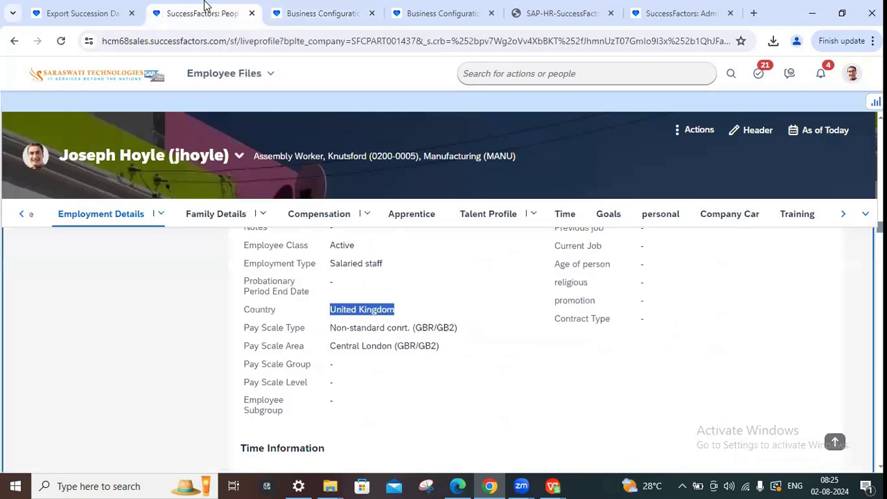
{"action": "left_click", "coordinate": [27, 217]}
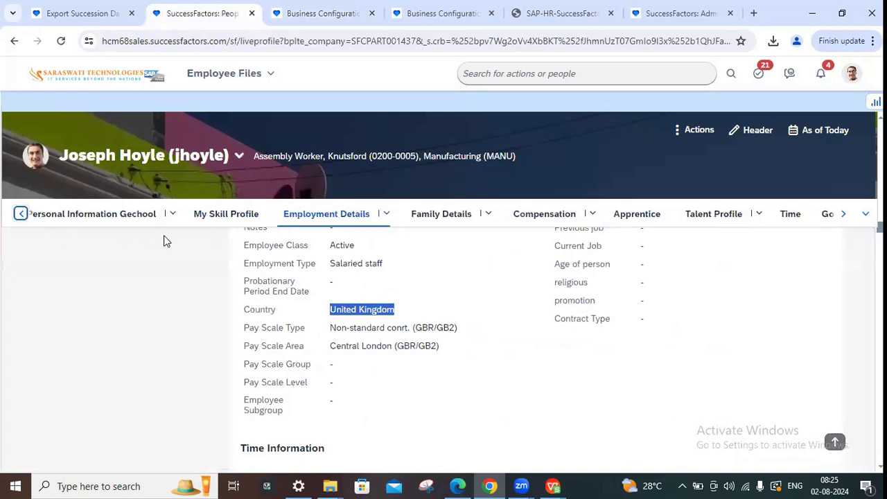
{"action": "left_click", "coordinate": [174, 217]}
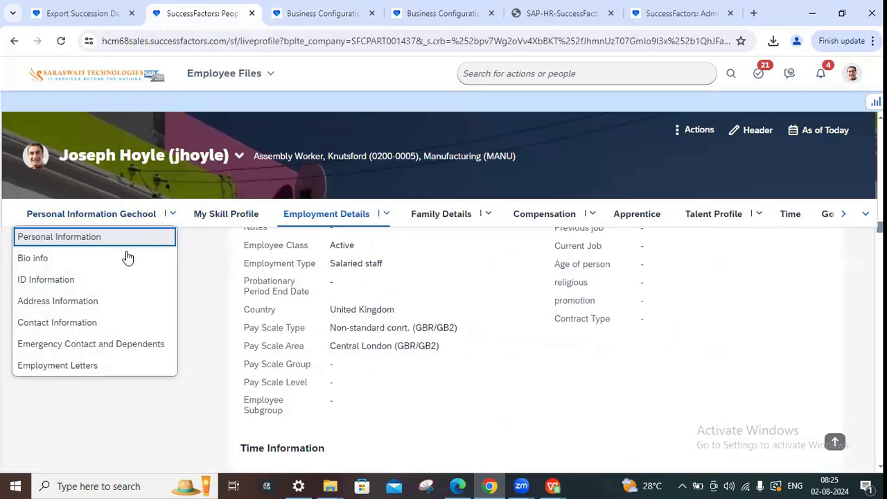
{"action": "left_click", "coordinate": [116, 239]}
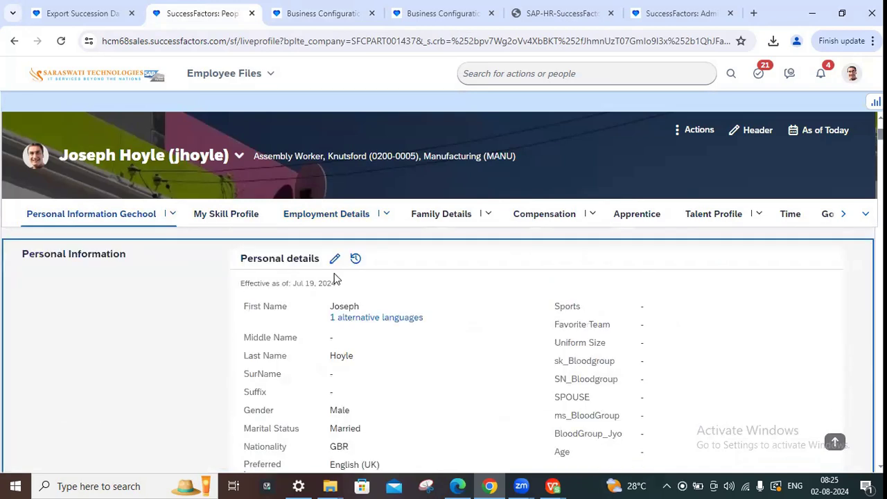
Step: Start a new history record for the employee's Personal Information and examine its fields down to Name in Alternate Language 1
{"action": "left_click", "coordinate": [356, 258]}
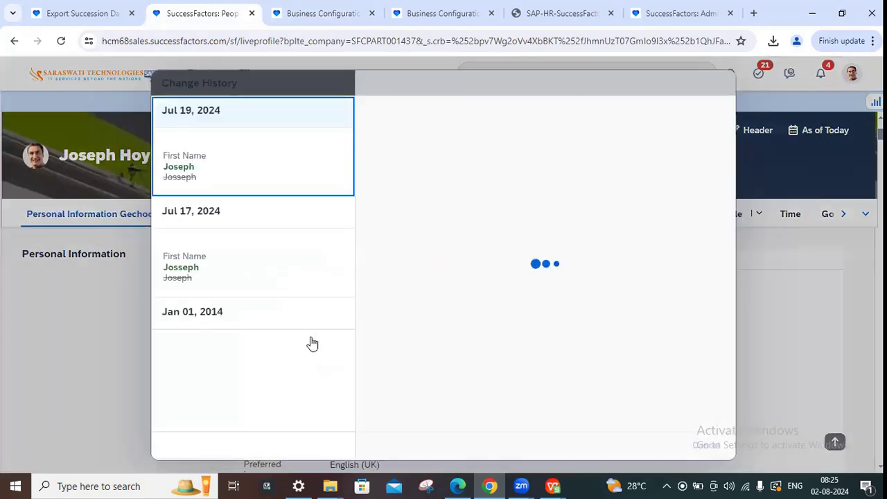
{"action": "left_click", "coordinate": [211, 445]}
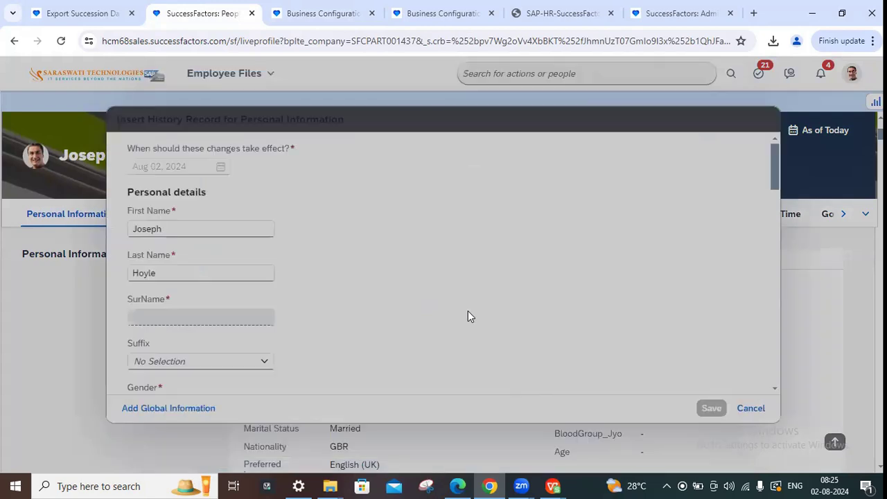
{"action": "scroll", "coordinate": [312, 303], "scroll_direction": "down", "scroll_amount": 5}
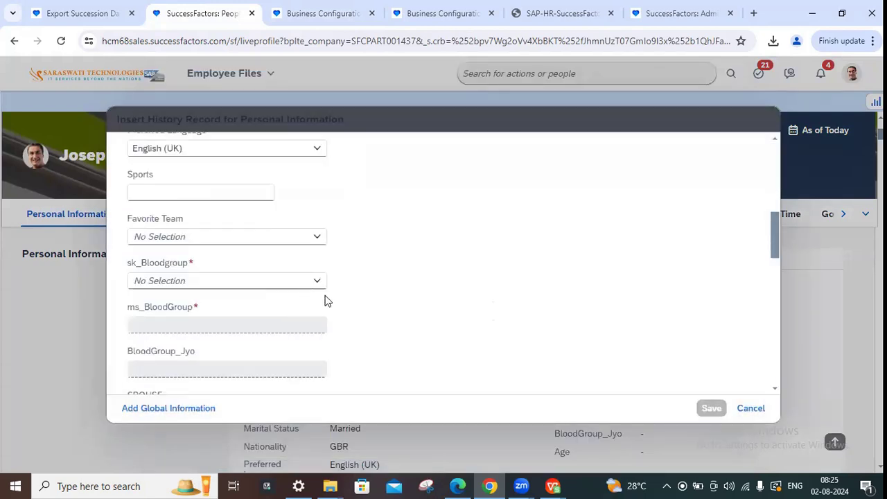
{"action": "scroll", "coordinate": [367, 300], "scroll_direction": "up", "scroll_amount": 2}
{"action": "scroll", "coordinate": [365, 301], "scroll_direction": "down", "scroll_amount": 6}
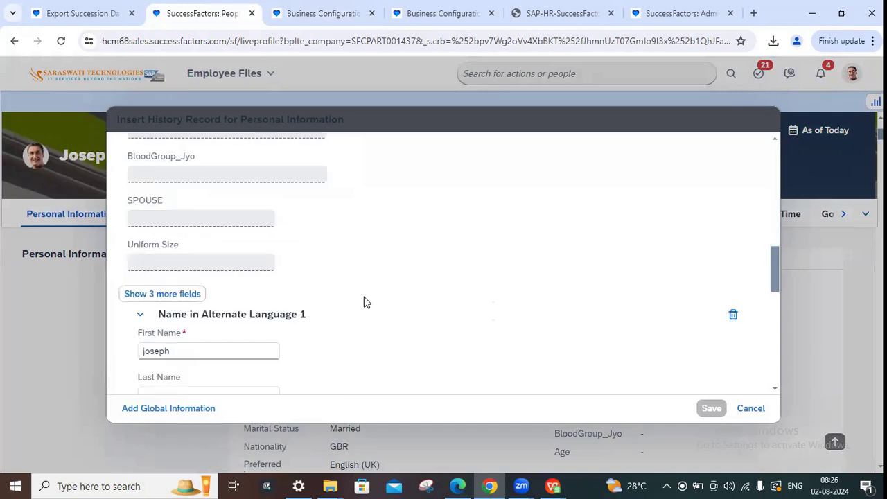
{"action": "scroll", "coordinate": [361, 302], "scroll_direction": "up", "scroll_amount": 4}
{"action": "scroll", "coordinate": [353, 302], "scroll_direction": "up", "scroll_amount": 4}
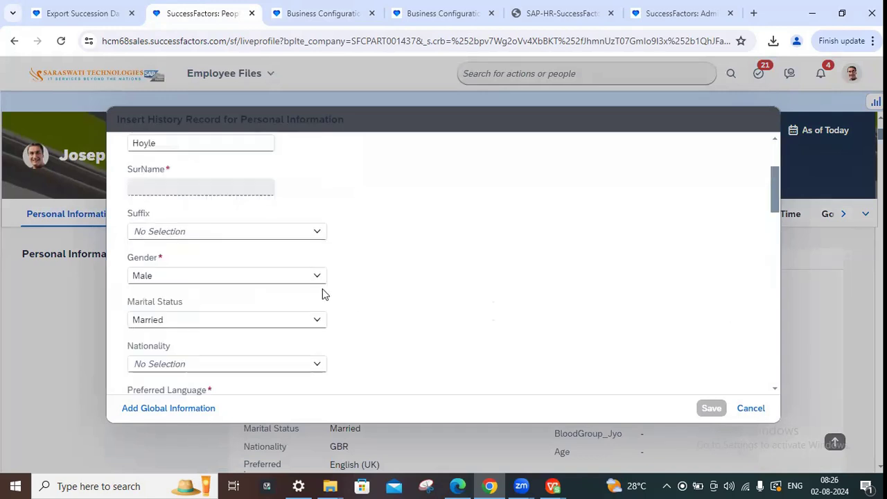
Step: Show the Gender options, then close the new history record and the change history without saving
{"action": "left_click", "coordinate": [321, 278]}
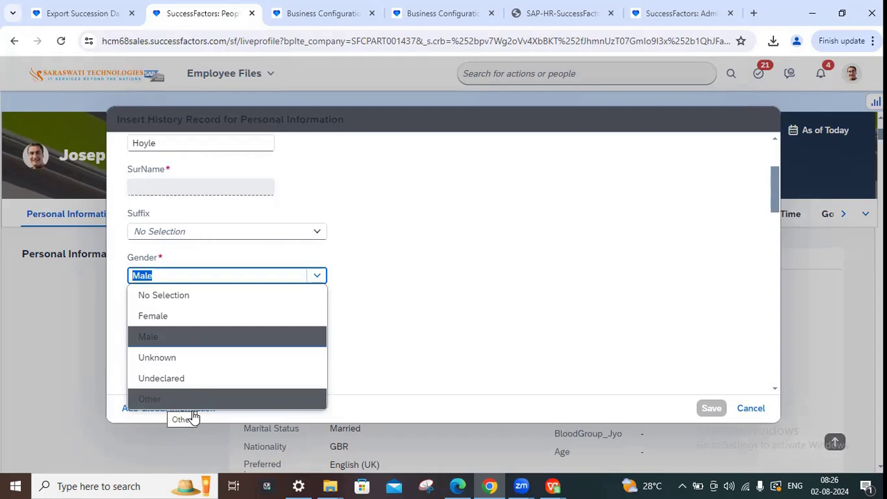
{"action": "left_click", "coordinate": [424, 365]}
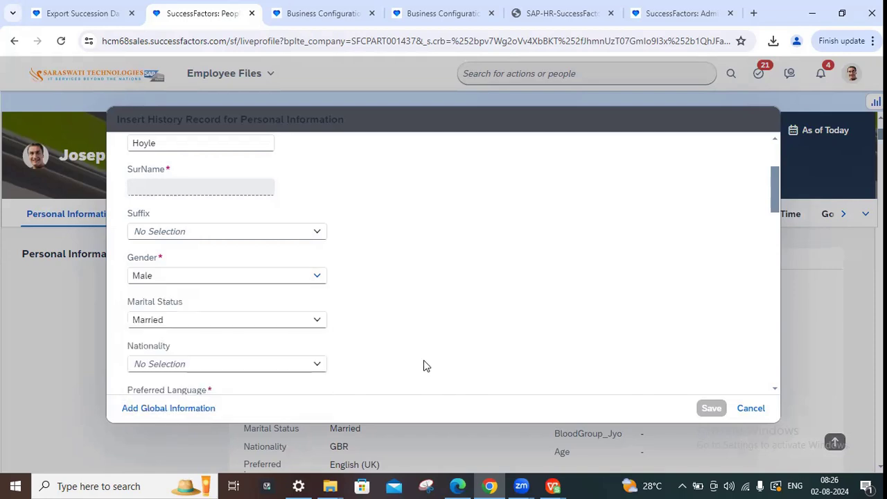
{"action": "left_click", "coordinate": [754, 409]}
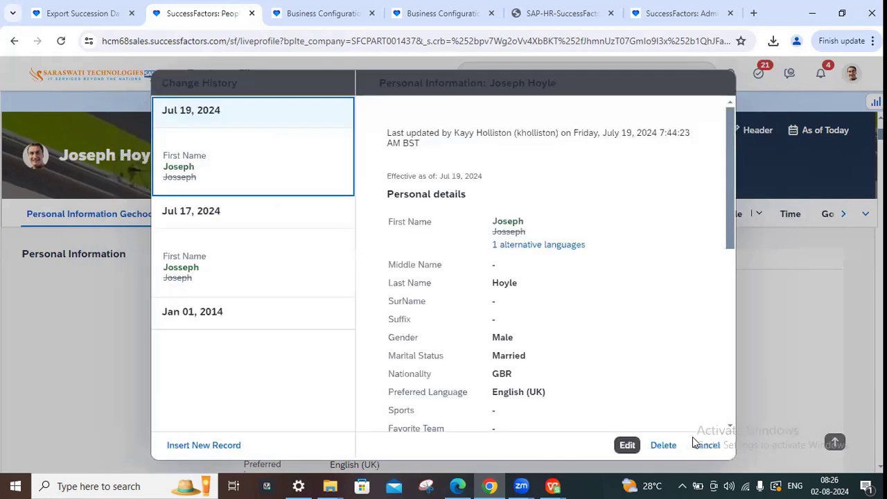
{"action": "left_click", "coordinate": [711, 454]}
Step: Compare the jobInfo_USA element in Business Configuration with the Country/Region-Specific Succession Data Model export page
{"action": "left_click", "coordinate": [315, 14]}
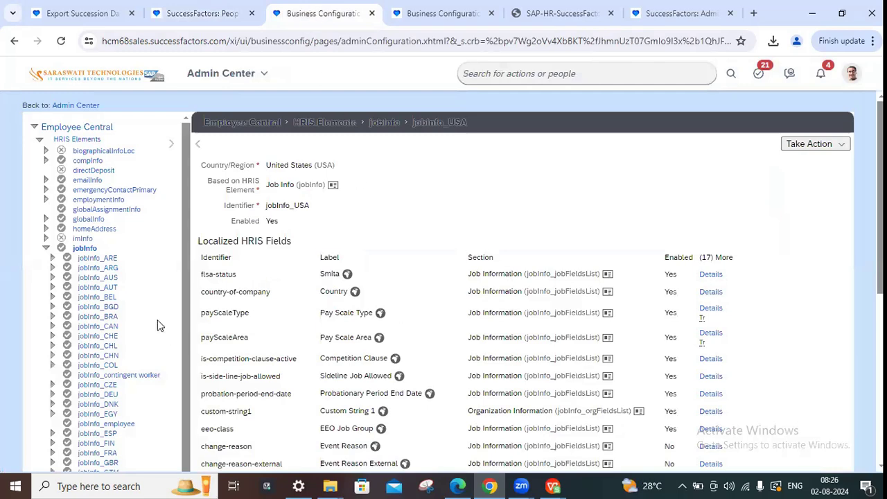
{"action": "left_click", "coordinate": [83, 14]}
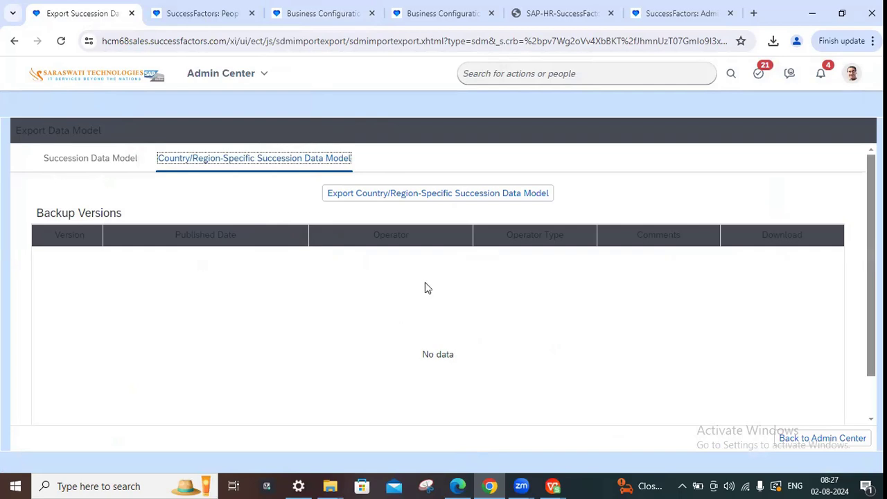
{"action": "left_click", "coordinate": [208, 10]}
{"action": "left_click", "coordinate": [294, 8]}
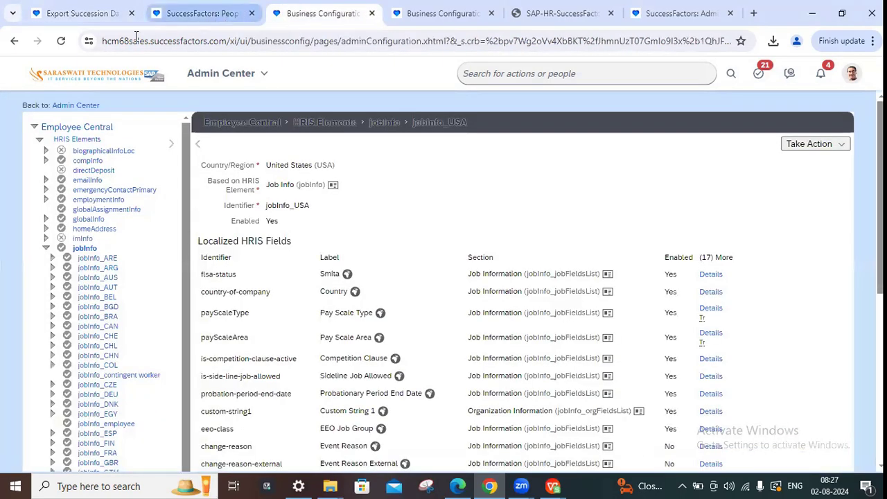
{"action": "left_click", "coordinate": [75, 15]}
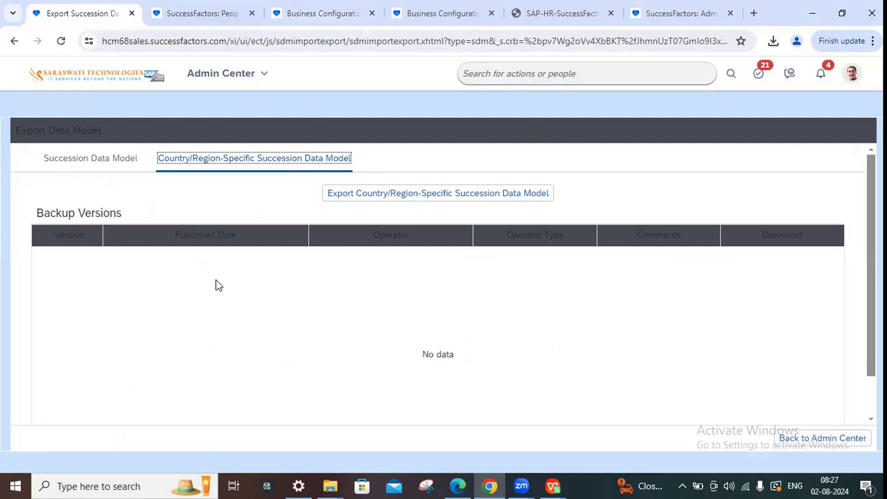
{"action": "left_click", "coordinate": [313, 8]}
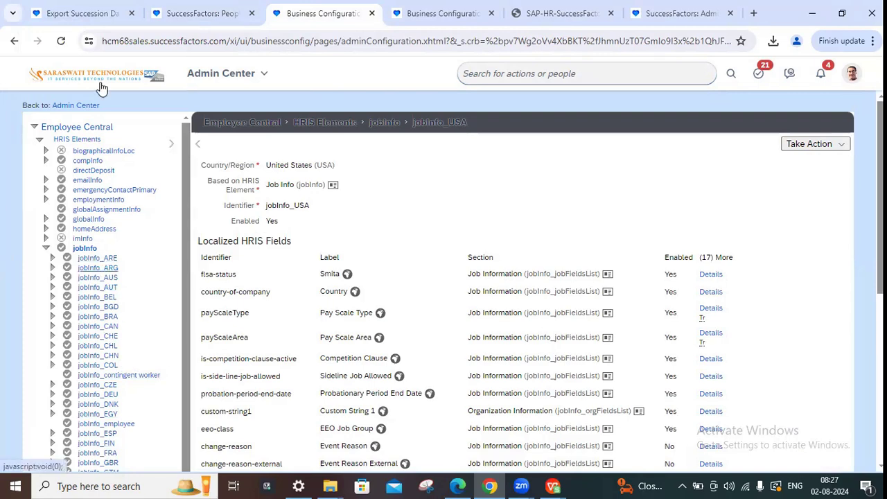
{"action": "left_click", "coordinate": [80, 14]}
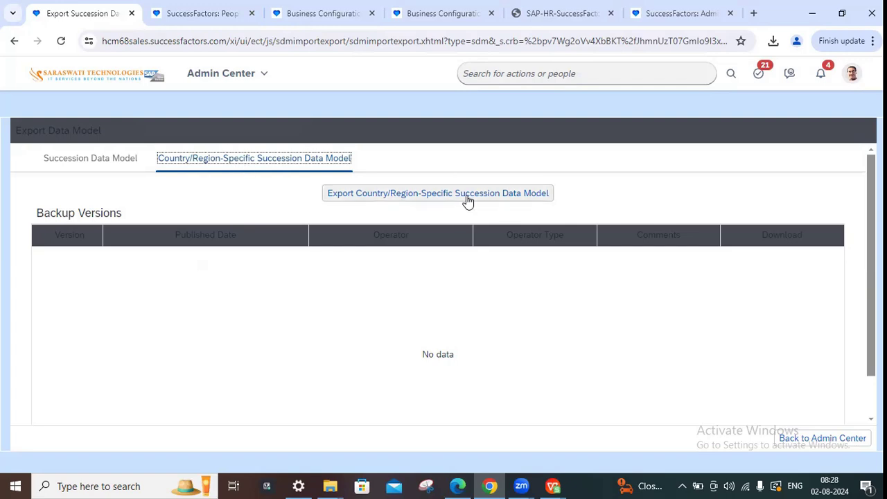
Step: Review the country-specific entries under jobInfo in Business Configuration, try to open jobInfo_employee, and dismiss the error
{"action": "left_click", "coordinate": [367, 9]}
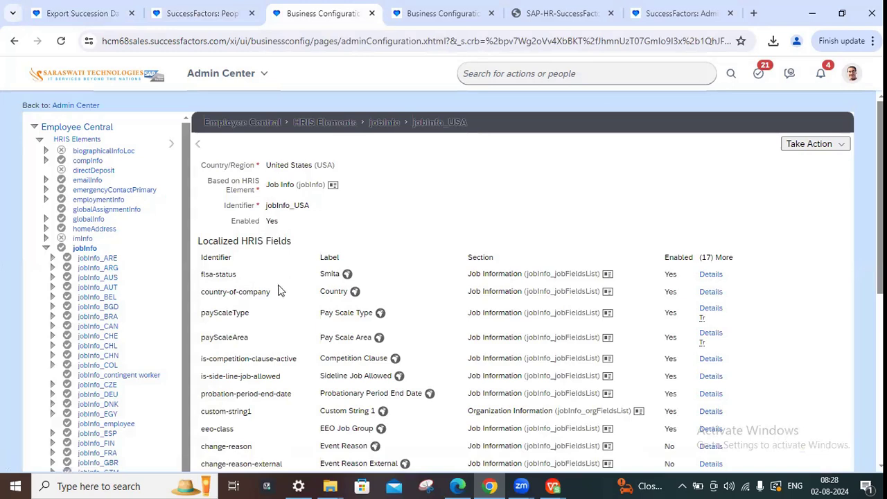
{"action": "scroll", "coordinate": [281, 275], "scroll_direction": "down", "scroll_amount": 1}
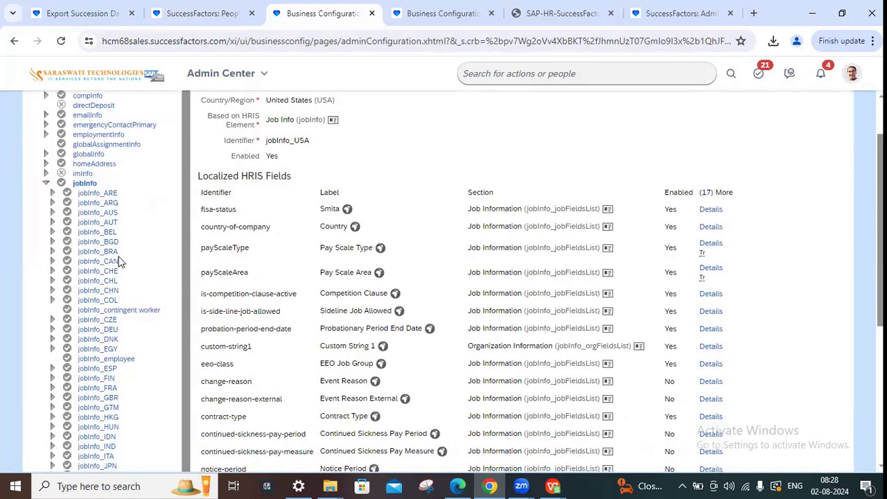
{"action": "scroll", "coordinate": [392, 301], "scroll_direction": "down", "scroll_amount": 4}
{"action": "scroll", "coordinate": [424, 297], "scroll_direction": "up", "scroll_amount": 5}
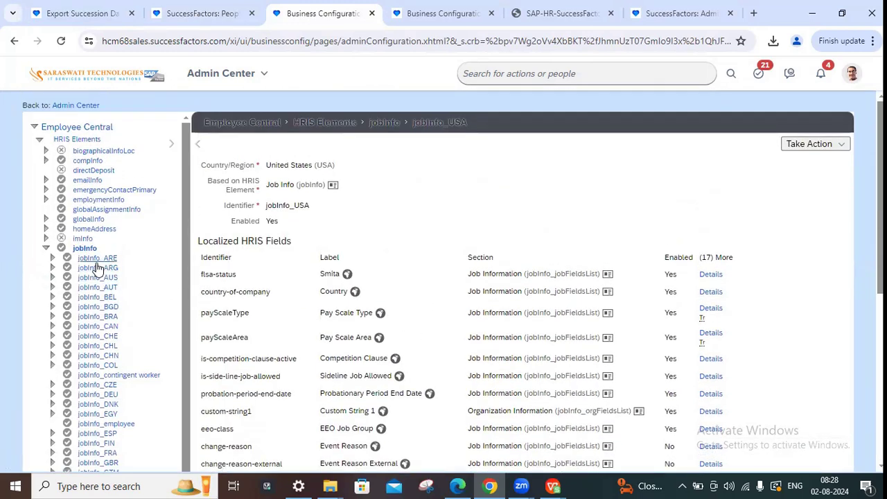
{"action": "scroll", "coordinate": [104, 305], "scroll_direction": "down", "scroll_amount": 2}
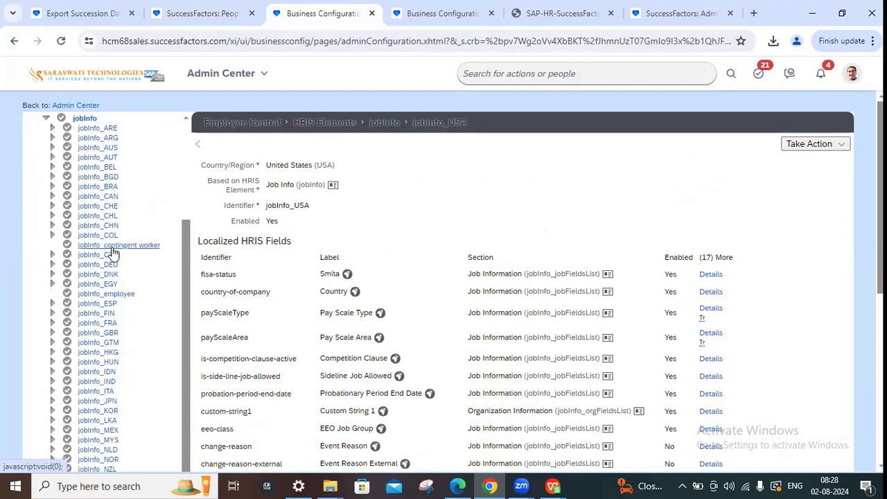
{"action": "left_click", "coordinate": [113, 294]}
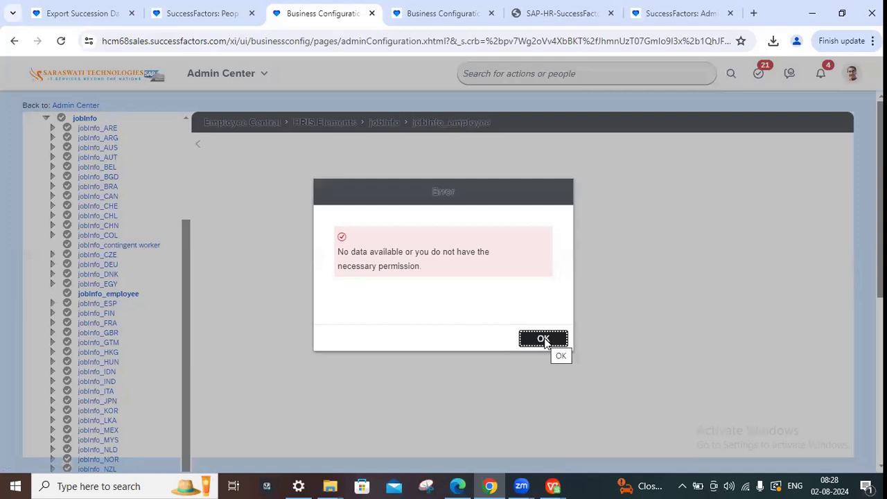
{"action": "left_click", "coordinate": [544, 339]}
Step: Export the Country/Region-Specific Succession Data Model and open the downloaded XML file in Edge
{"action": "left_click", "coordinate": [76, 13]}
{"action": "left_click", "coordinate": [376, 195]}
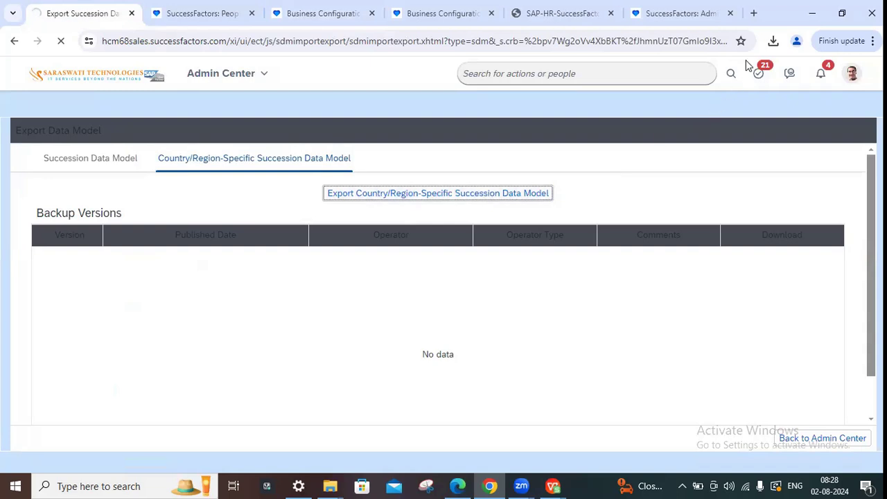
{"action": "left_click", "coordinate": [773, 41]}
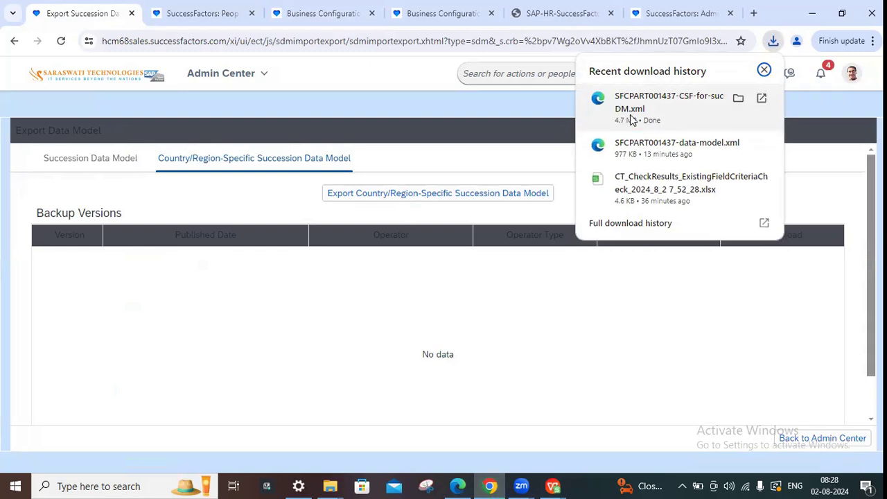
{"action": "left_click", "coordinate": [632, 123]}
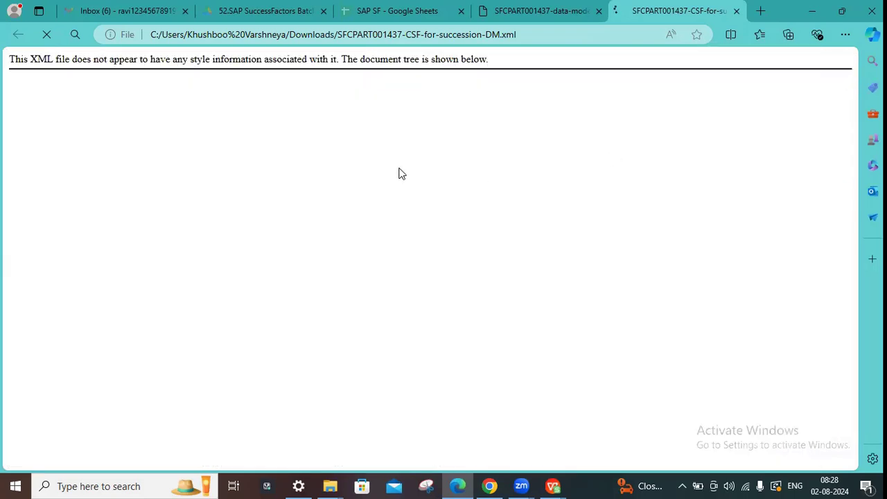
Step: Show SFCPART001437-data-model.xml and collapse its dateOfCurrentPosition standard element
{"action": "left_click", "coordinate": [547, 8]}
{"action": "left_click", "coordinate": [649, 6]}
{"action": "left_click", "coordinate": [553, 6]}
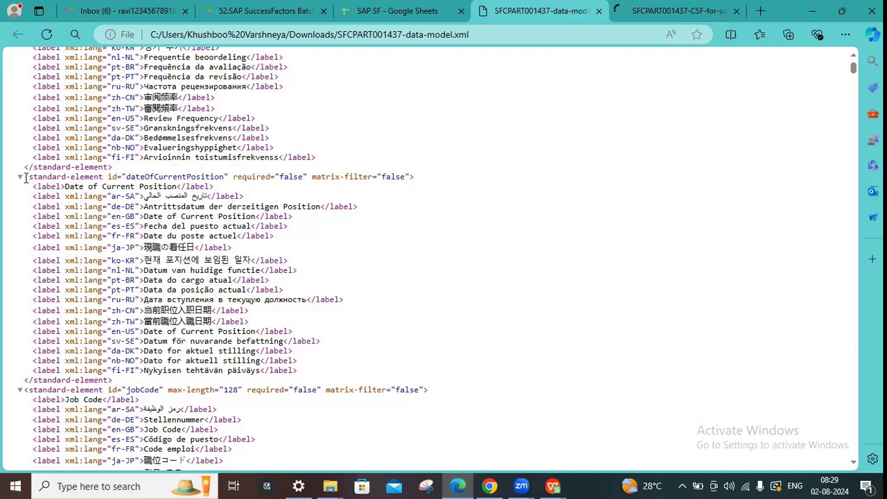
{"action": "left_click", "coordinate": [112, 171]}
{"action": "left_click", "coordinate": [119, 165]}
{"action": "right_click", "coordinate": [120, 165]}
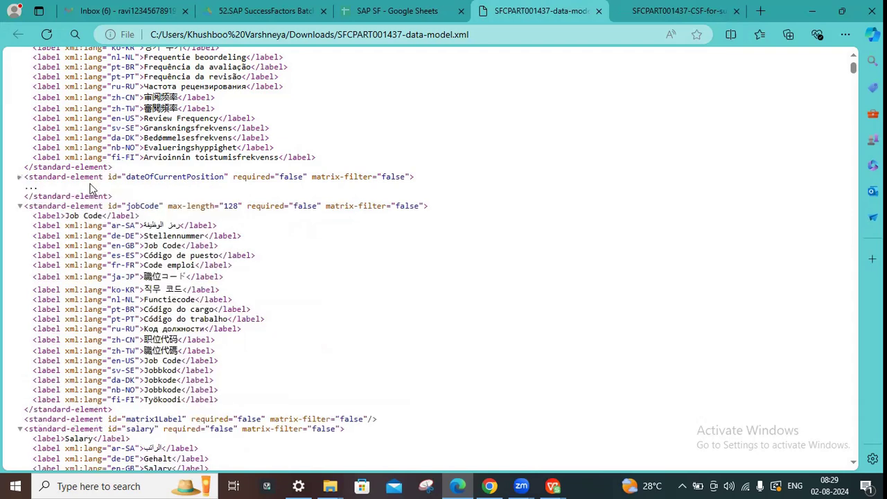
{"action": "left_click", "coordinate": [48, 190]}
Step: Examine the elements around the collapsed dateOfCurrentPosition entry and check the country-specific succession data model file
{"action": "scroll", "coordinate": [179, 260], "scroll_direction": "down", "scroll_amount": 3}
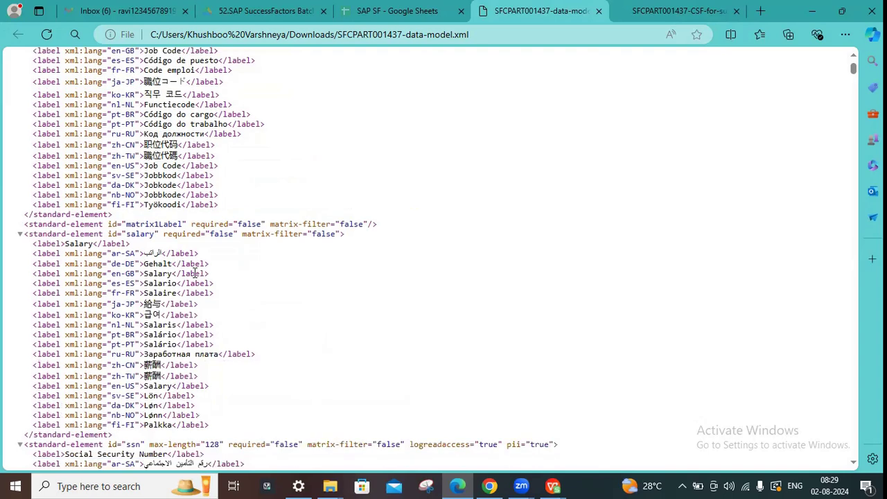
{"action": "scroll", "coordinate": [194, 273], "scroll_direction": "up", "scroll_amount": 4}
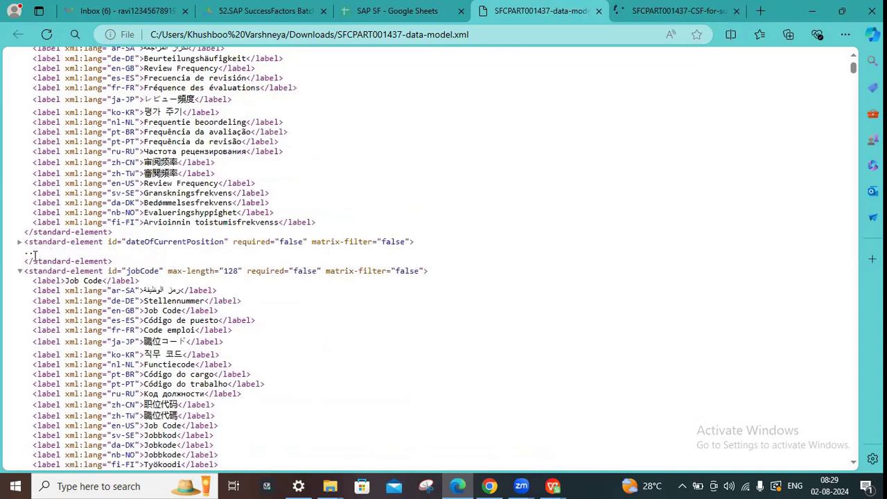
{"action": "double_click", "coordinate": [61, 254]}
{"action": "left_click", "coordinate": [509, 140]}
{"action": "left_click", "coordinate": [691, 7]}
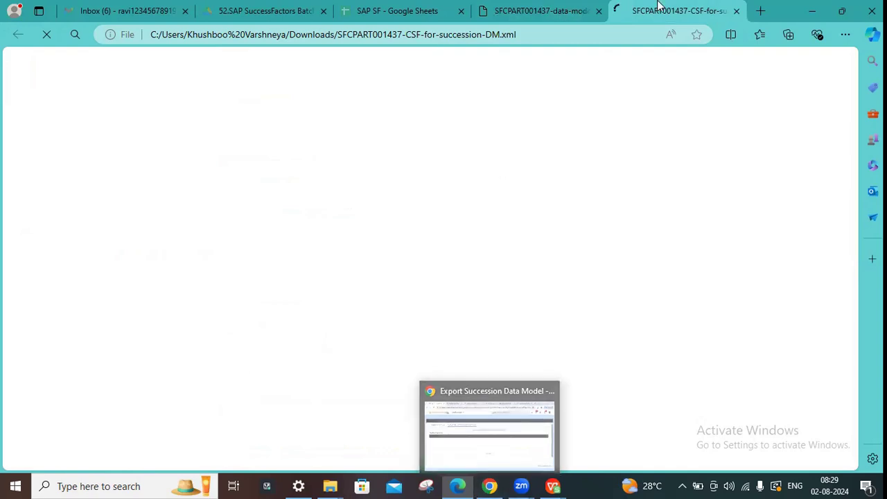
Step: Return to SFCPART001437-data-model.xml and highlight the matrix1Label id and the Social Security Number label of the ssn element
{"action": "left_click", "coordinate": [540, 10]}
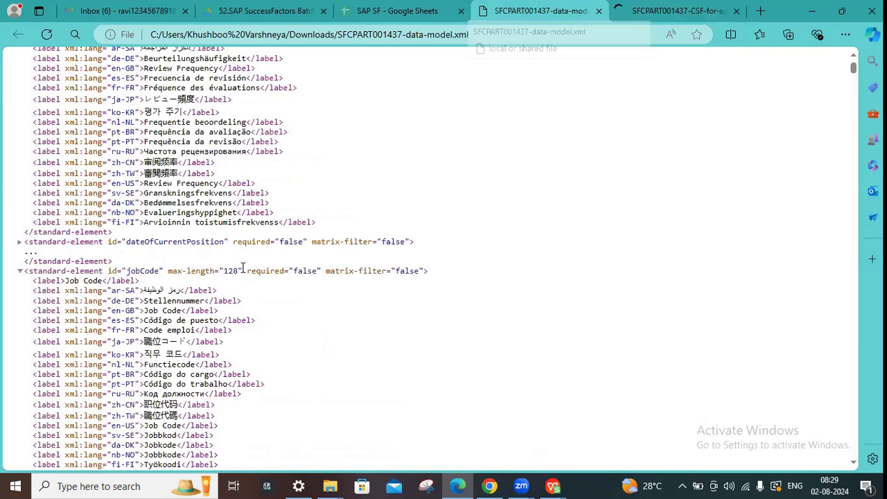
{"action": "scroll", "coordinate": [226, 233], "scroll_direction": "down", "scroll_amount": 4}
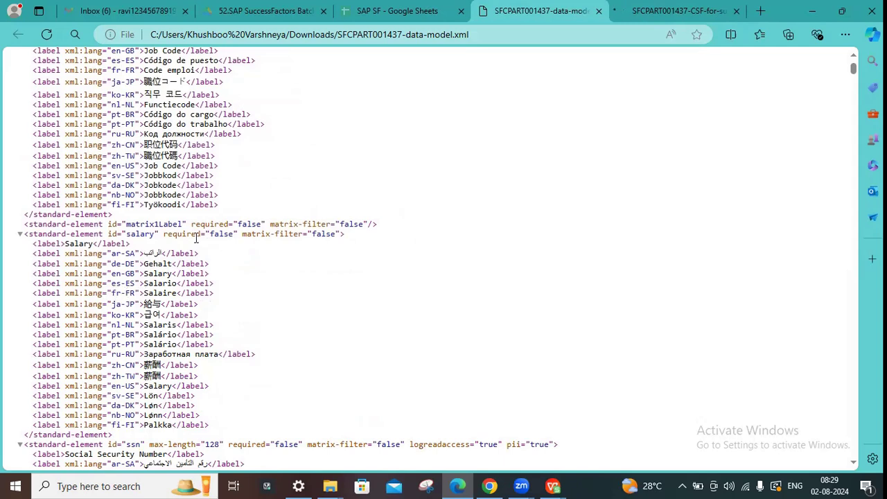
{"action": "left_click_drag", "start_coordinate": [183, 225], "coordinate": [125, 225]}
{"action": "scroll", "coordinate": [233, 313], "scroll_direction": "down", "scroll_amount": 5}
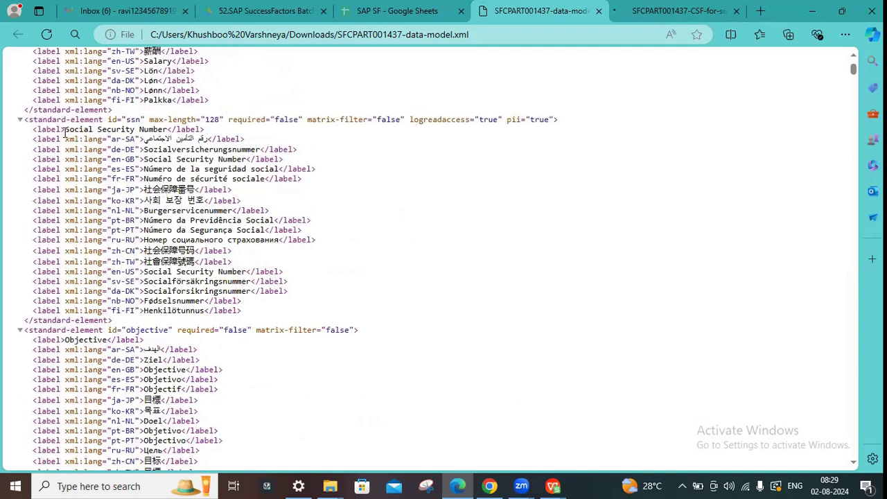
{"action": "left_click_drag", "start_coordinate": [65, 130], "coordinate": [167, 130]}
{"action": "left_click", "coordinate": [381, 292]}
{"action": "double_click", "coordinate": [216, 271]}
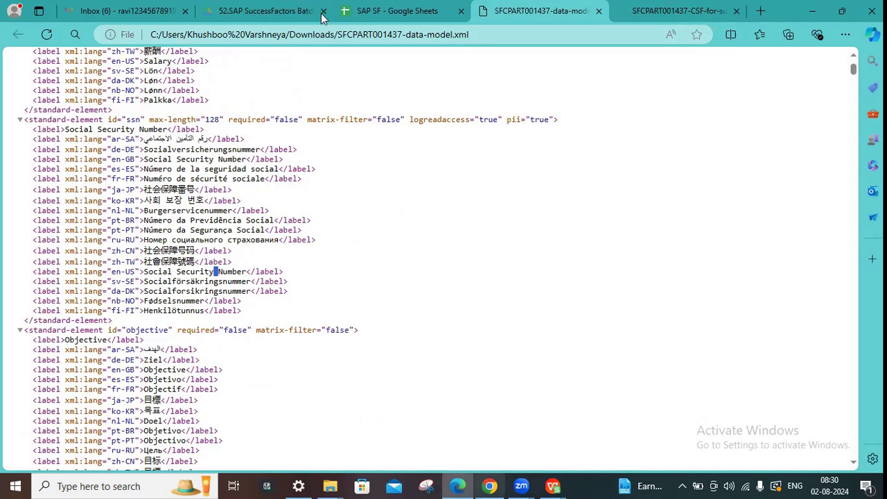
Step: Switch back to Business Configuration in Chrome and open the jobInfo HRIS element, waiting for the unresponsive pages
{"action": "key", "text": "alt+Tab"}
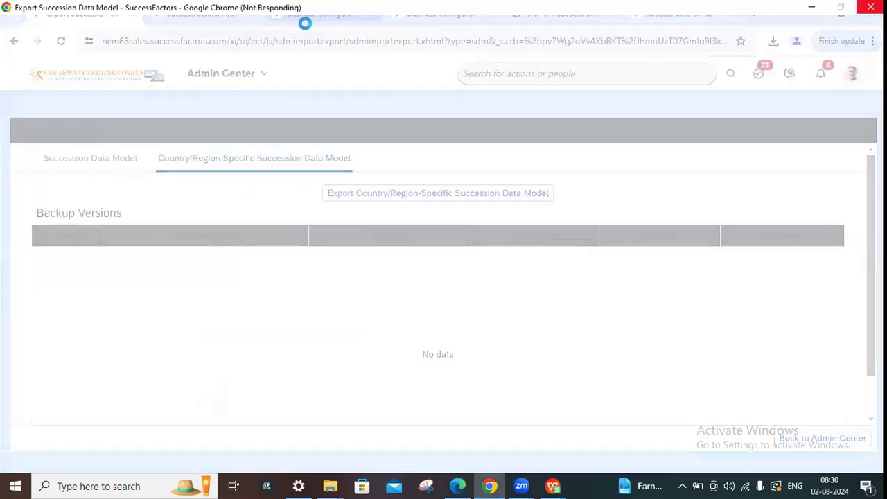
{"action": "left_click", "coordinate": [323, 12]}
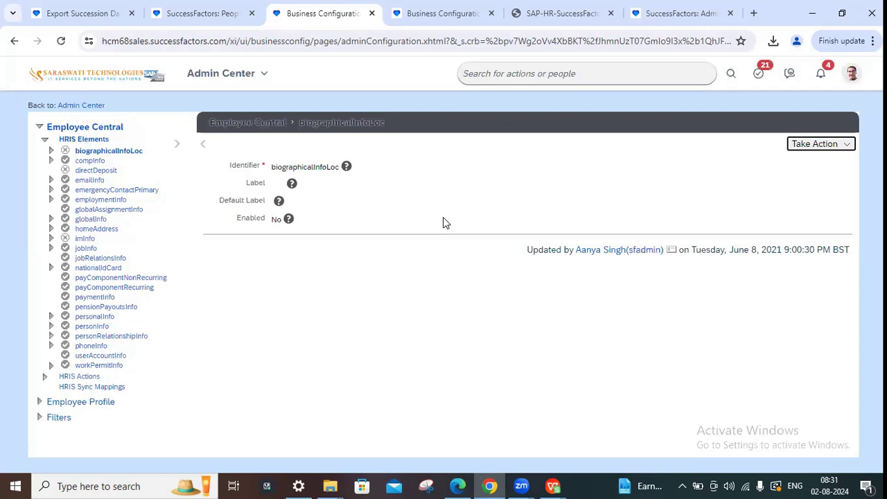
{"action": "left_click", "coordinate": [88, 249]}
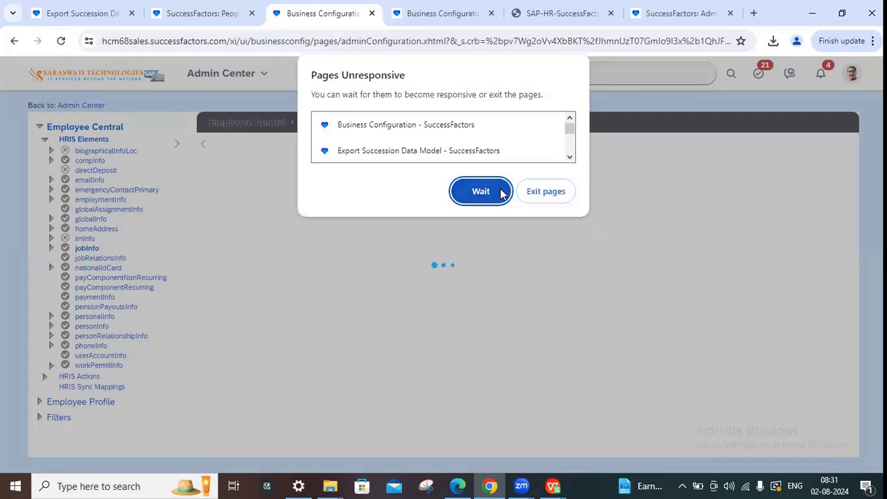
{"action": "left_click", "coordinate": [478, 192]}
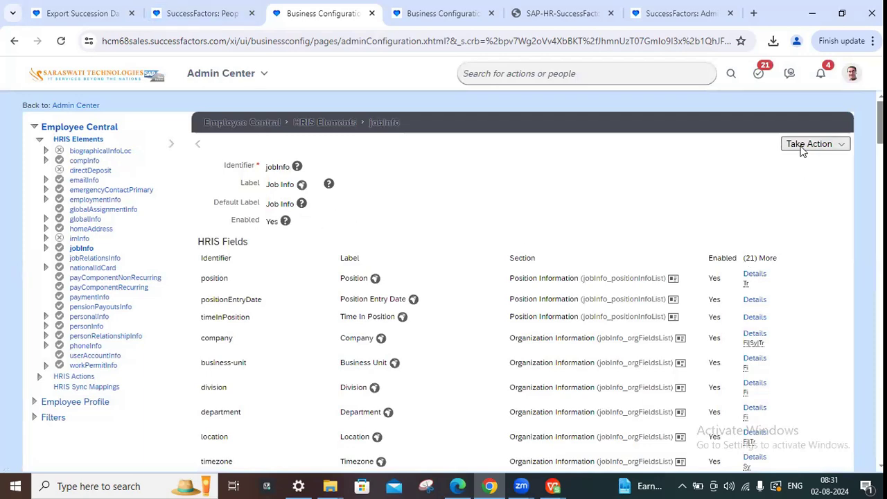
Step: Open the jobInfo HRIS element for correction and go to the empty row after its last HRIS field
{"action": "left_click", "coordinate": [834, 144]}
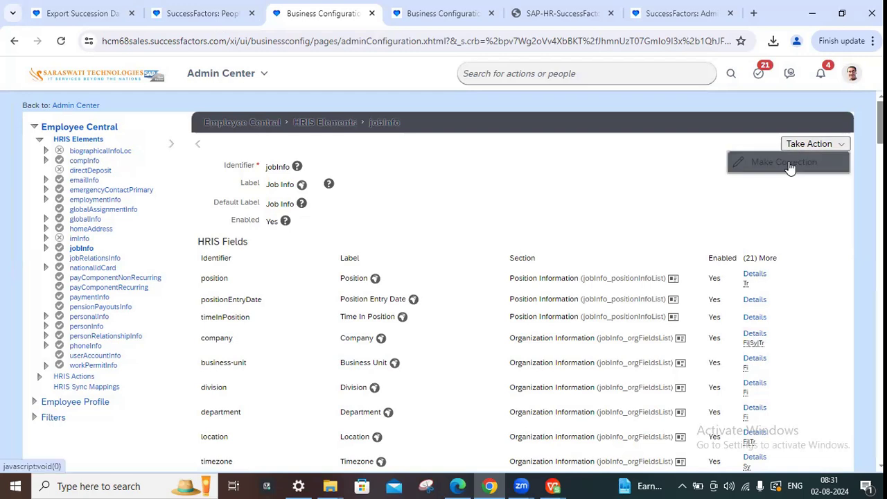
{"action": "left_click", "coordinate": [790, 168]}
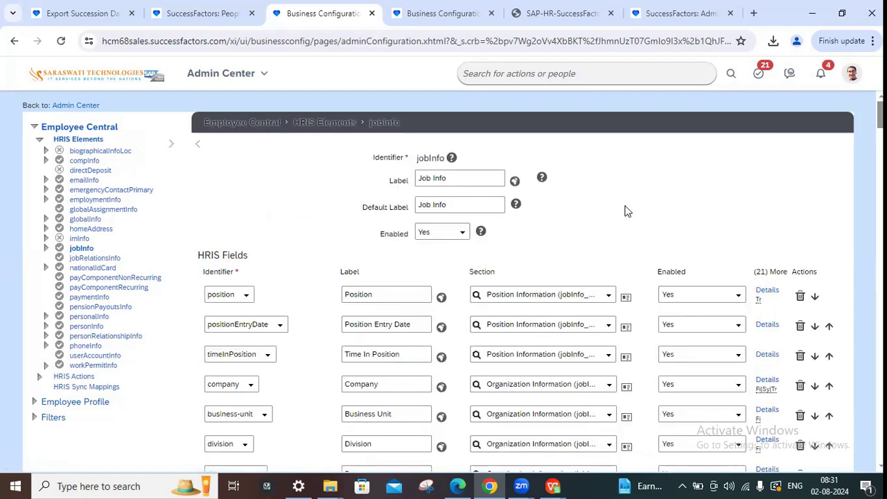
{"action": "scroll", "coordinate": [592, 218], "scroll_direction": "down", "scroll_amount": 5}
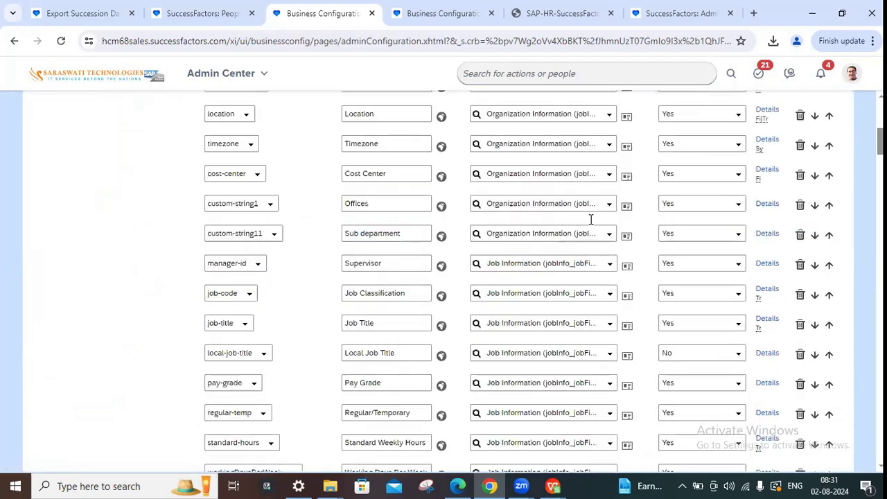
{"action": "scroll", "coordinate": [592, 218], "scroll_direction": "down", "scroll_amount": 20}
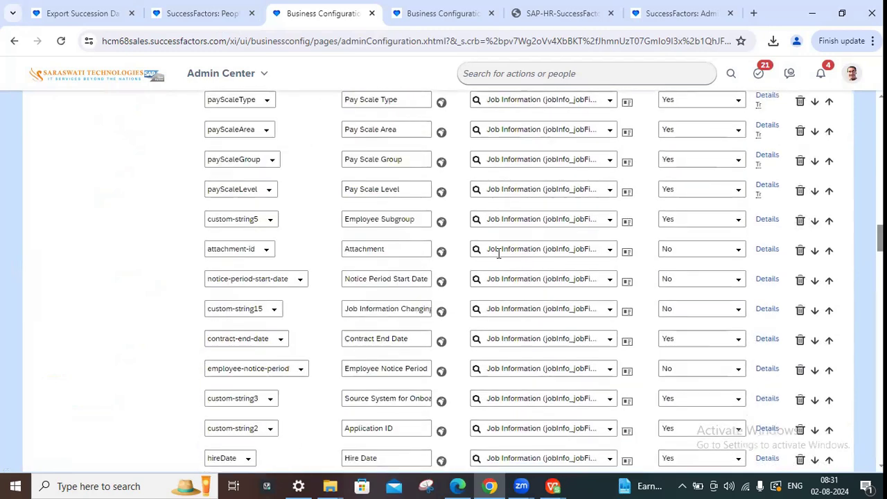
{"action": "scroll", "coordinate": [503, 236], "scroll_direction": "up", "scroll_amount": 3}
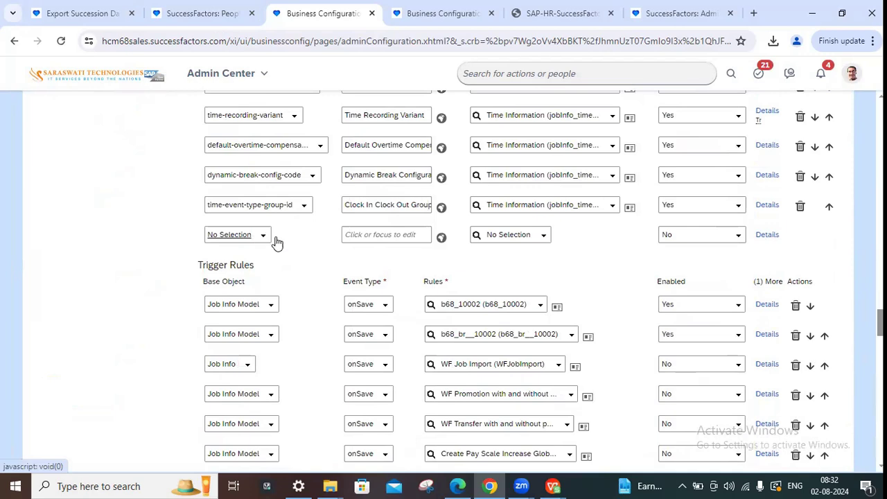
Step: Try to add custom-string22 as a new HRIS field identifier in jobInfo, waiting for the unresponsive pages
{"action": "left_click", "coordinate": [263, 239]}
{"action": "scroll", "coordinate": [278, 284], "scroll_direction": "down", "scroll_amount": 2}
{"action": "scroll", "coordinate": [281, 291], "scroll_direction": "down", "scroll_amount": 9}
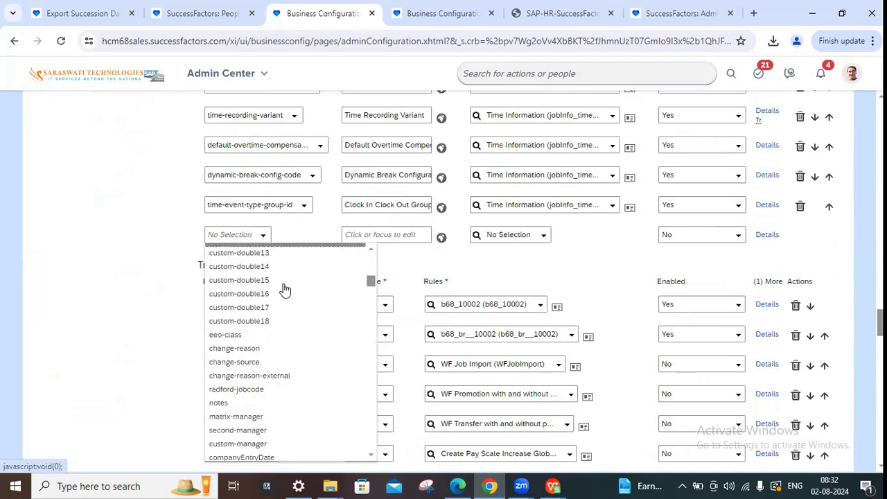
{"action": "scroll", "coordinate": [312, 274], "scroll_direction": "down", "scroll_amount": 20}
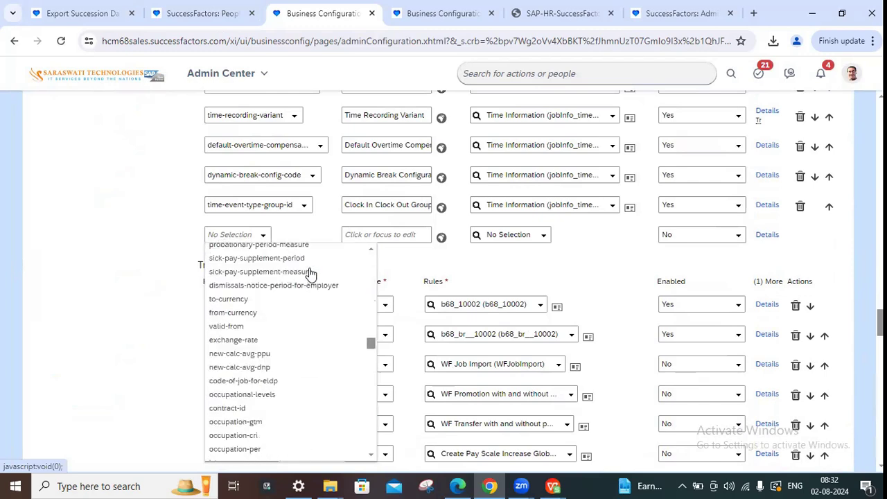
{"action": "scroll", "coordinate": [309, 284], "scroll_direction": "up", "scroll_amount": 6}
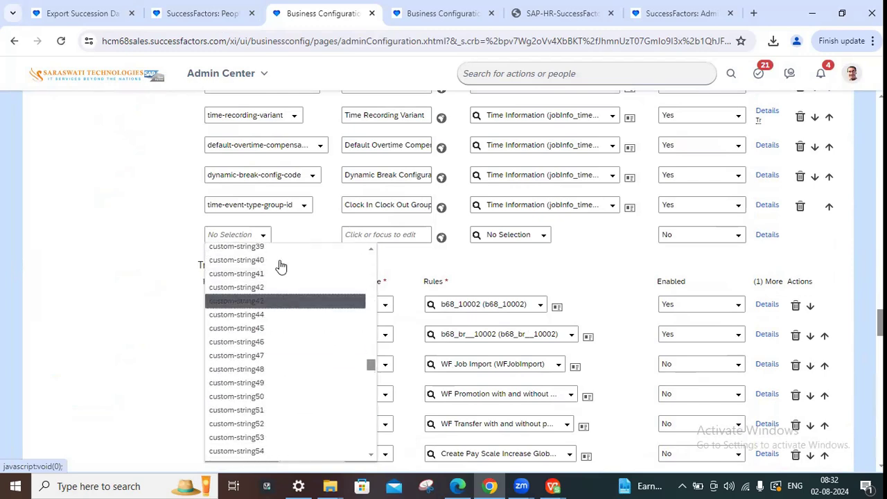
{"action": "scroll", "coordinate": [298, 307], "scroll_direction": "up", "scroll_amount": 3}
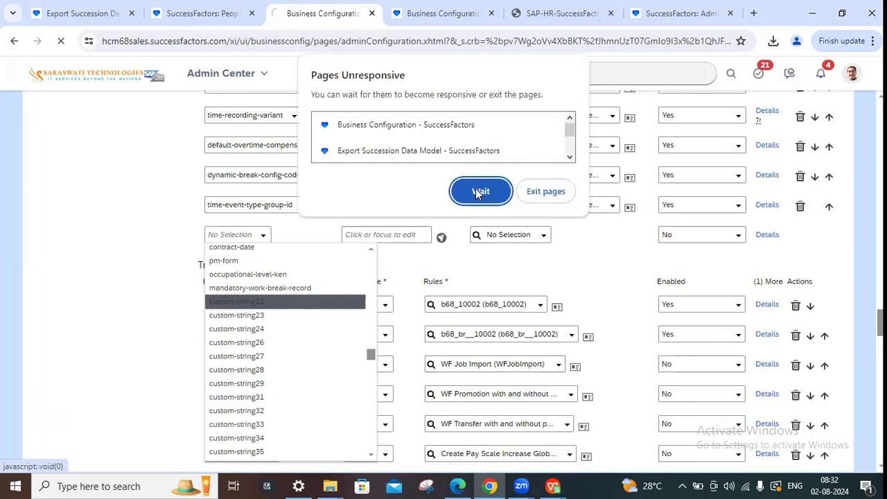
{"action": "left_click", "coordinate": [479, 192]}
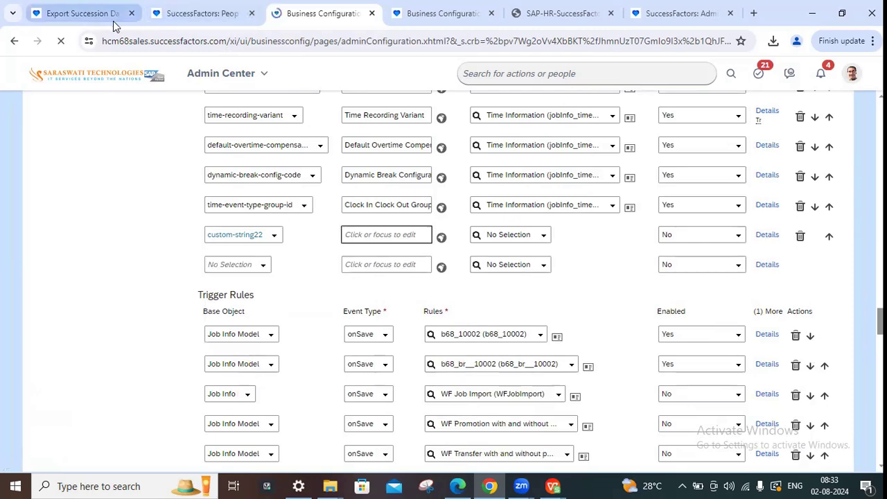
Step: Close the surplus browser tabs, keeping Export Succession Data Model, one Business Configuration page and the course content PDF
{"action": "left_click", "coordinate": [373, 13]}
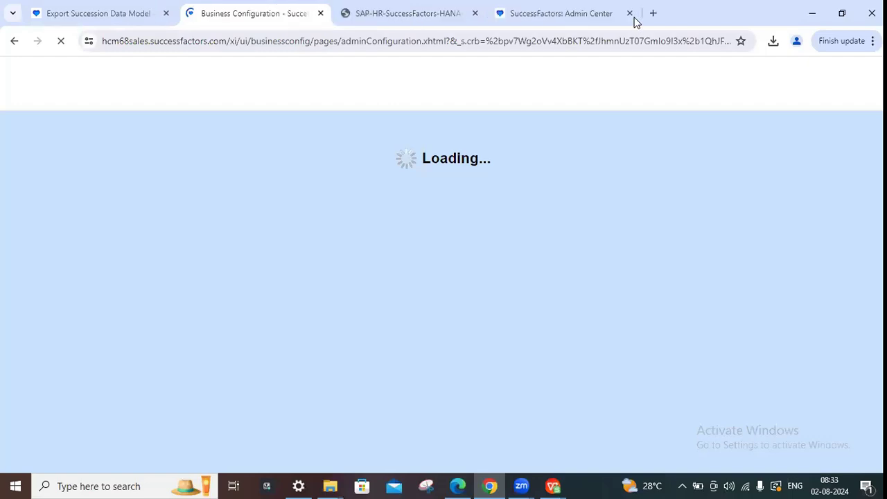
{"action": "left_click", "coordinate": [630, 14]}
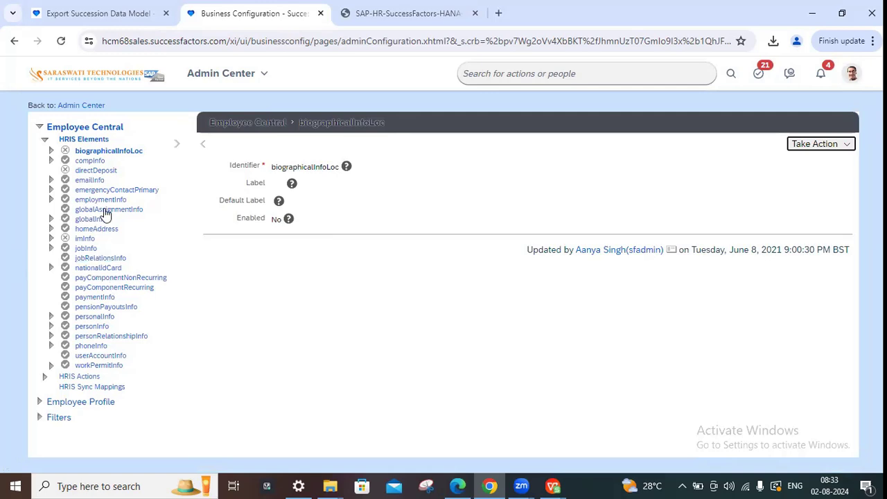
Step: Open the jobInfo HRIS element and make the course content PDF the first browser tab, returning to Business Configuration
{"action": "left_click", "coordinate": [87, 250]}
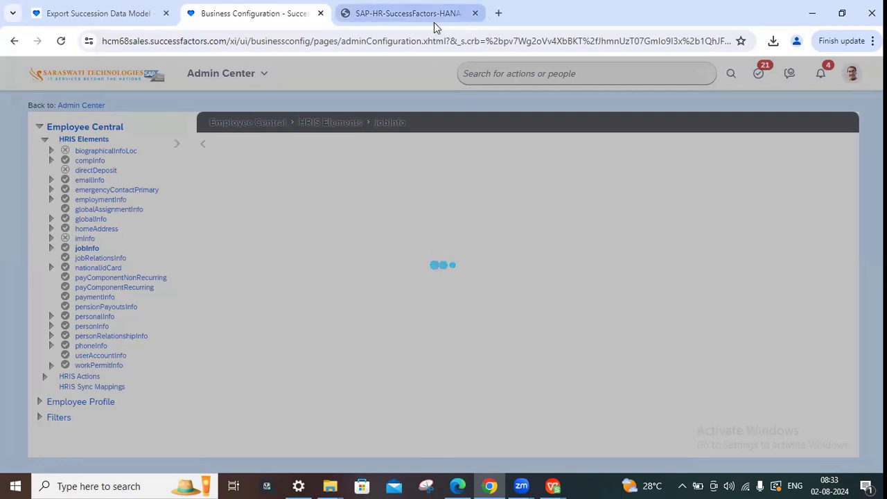
{"action": "left_click_drag", "start_coordinate": [434, 22], "coordinate": [242, 16]}
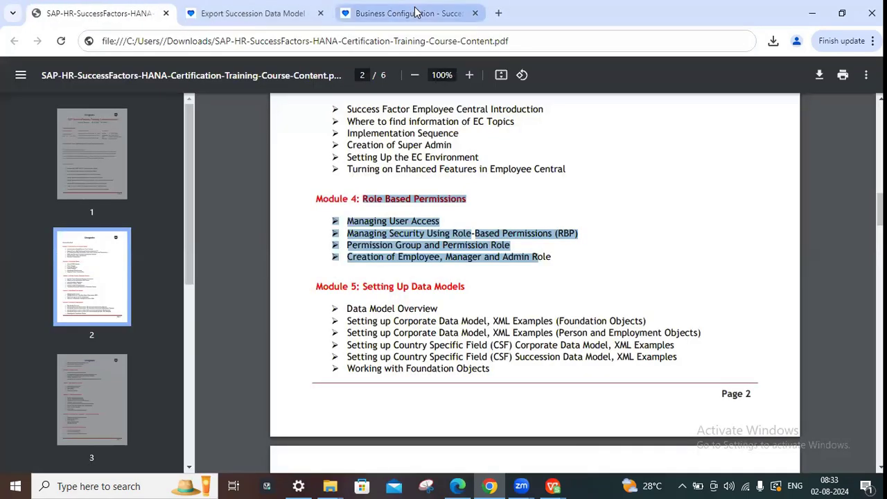
{"action": "left_click", "coordinate": [416, 12]}
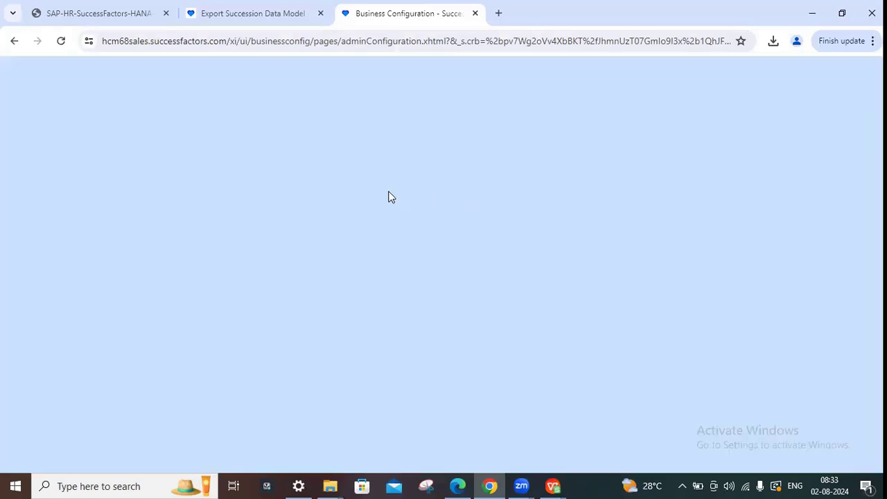
Step: Start a correction of the jobInfo HRIS element so its fields can be edited
{"action": "scroll", "coordinate": [822, 184], "scroll_direction": "down", "scroll_amount": 5}
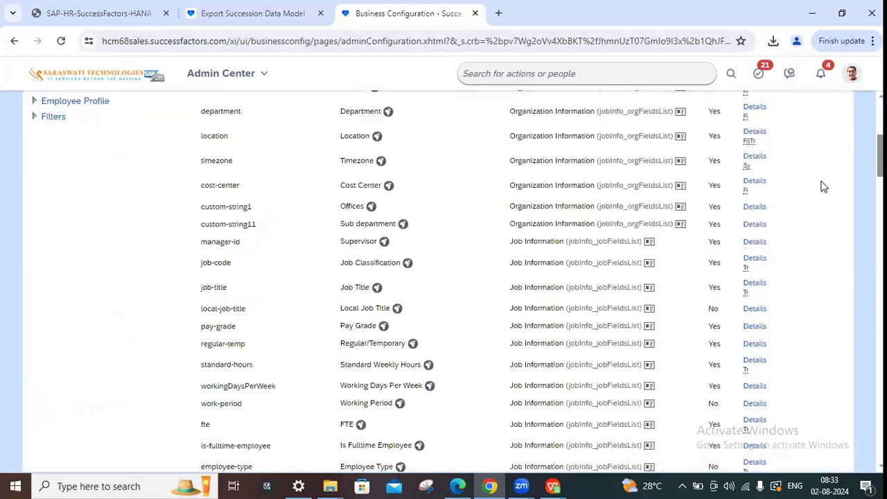
{"action": "scroll", "coordinate": [812, 142], "scroll_direction": "up", "scroll_amount": 5}
{"action": "left_click", "coordinate": [812, 146]}
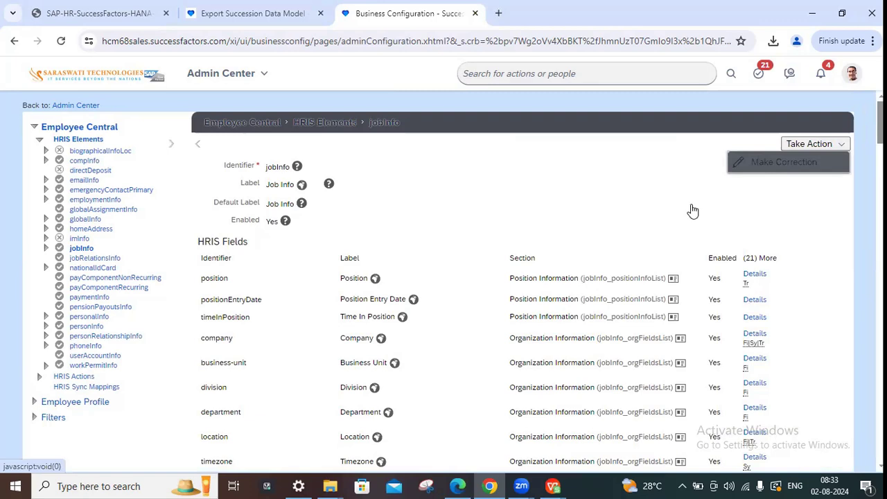
{"action": "left_click", "coordinate": [755, 166]}
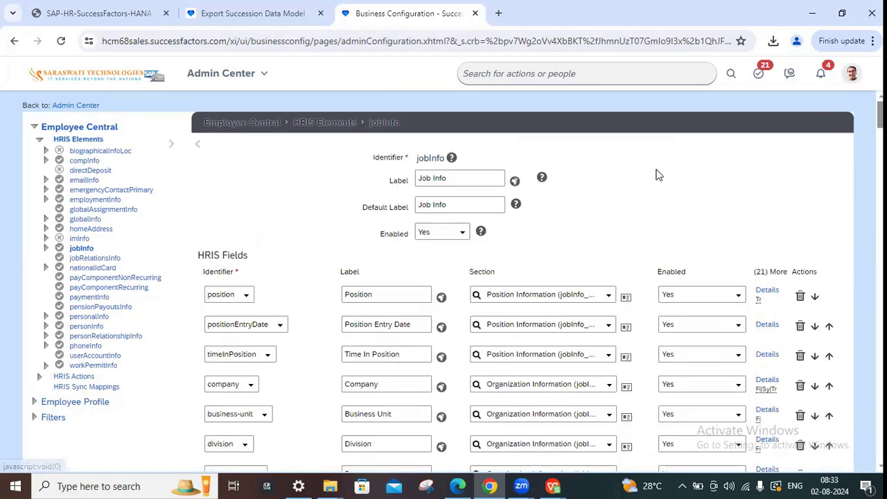
Step: Examine the identifiers, labels and sections of the jobInfo HRIS fields, including the custom-string fields, through to the empty row
{"action": "scroll", "coordinate": [521, 218], "scroll_direction": "down", "scroll_amount": 20}
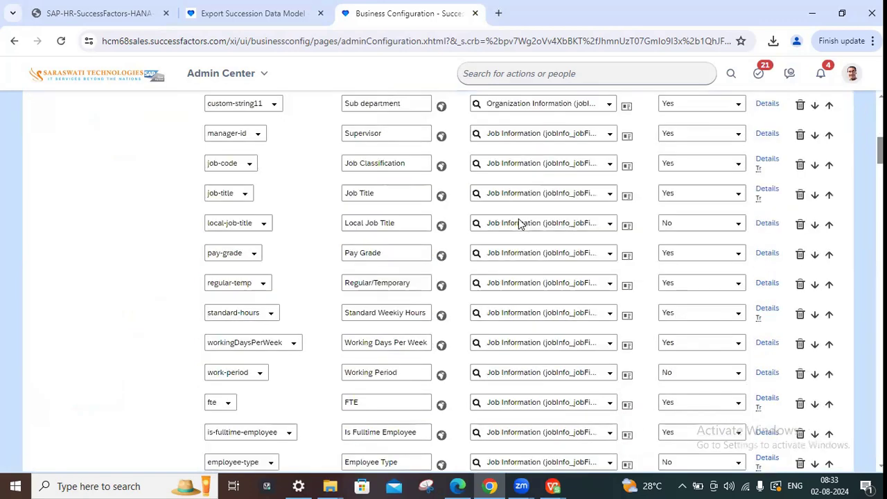
{"action": "scroll", "coordinate": [525, 208], "scroll_direction": "down", "scroll_amount": 3}
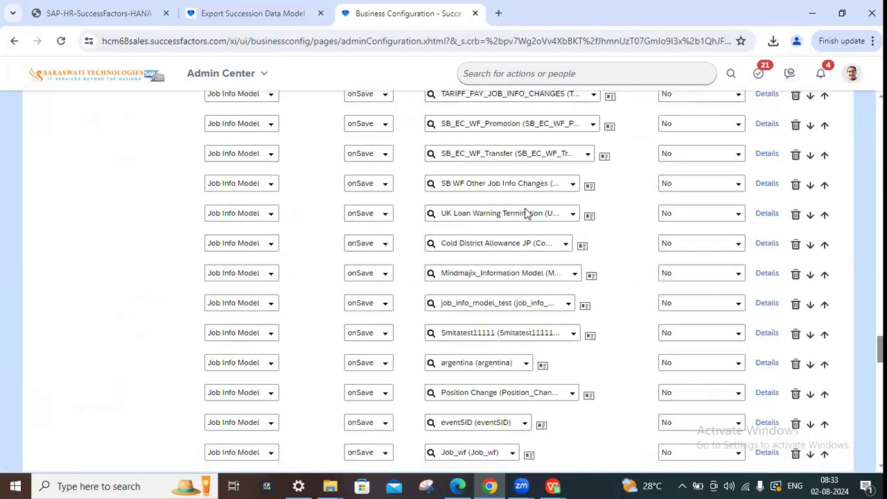
{"action": "scroll", "coordinate": [525, 208], "scroll_direction": "up", "scroll_amount": 2}
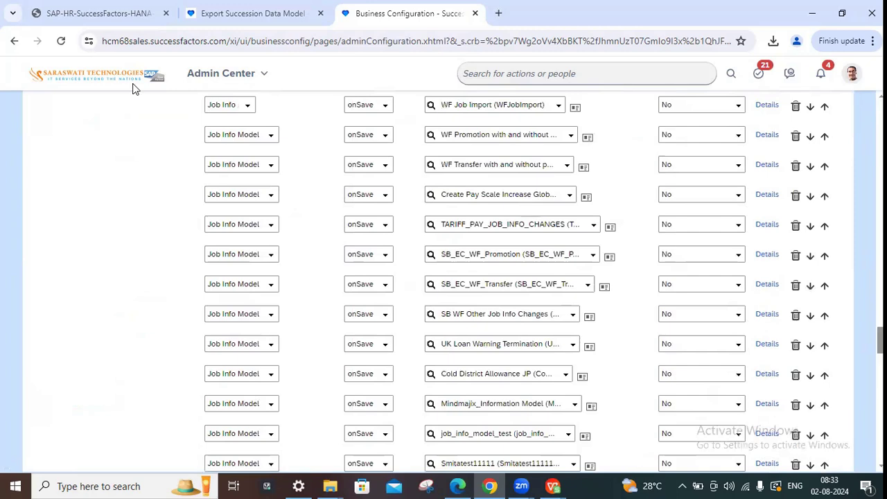
{"action": "scroll", "coordinate": [136, 90], "scroll_direction": "up", "scroll_amount": 8}
{"action": "scroll", "coordinate": [374, 177], "scroll_direction": "up", "scroll_amount": 5}
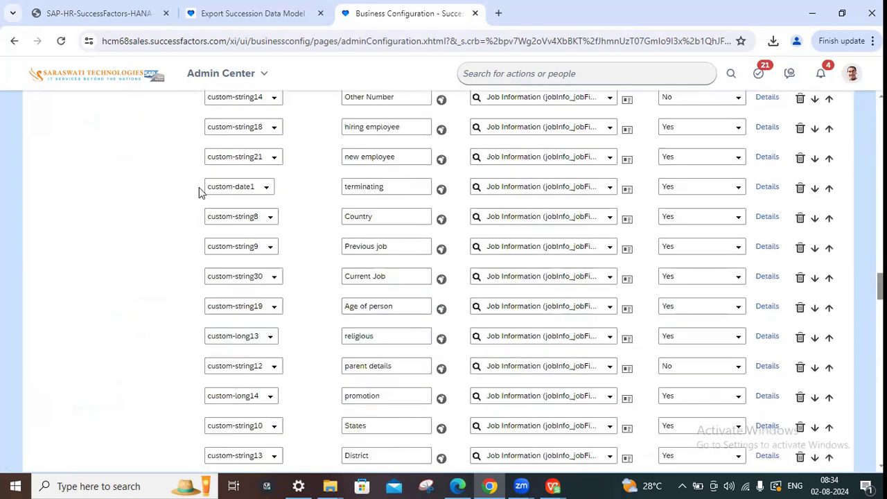
{"action": "scroll", "coordinate": [201, 189], "scroll_direction": "up", "scroll_amount": 4}
{"action": "scroll", "coordinate": [201, 189], "scroll_direction": "up", "scroll_amount": 5}
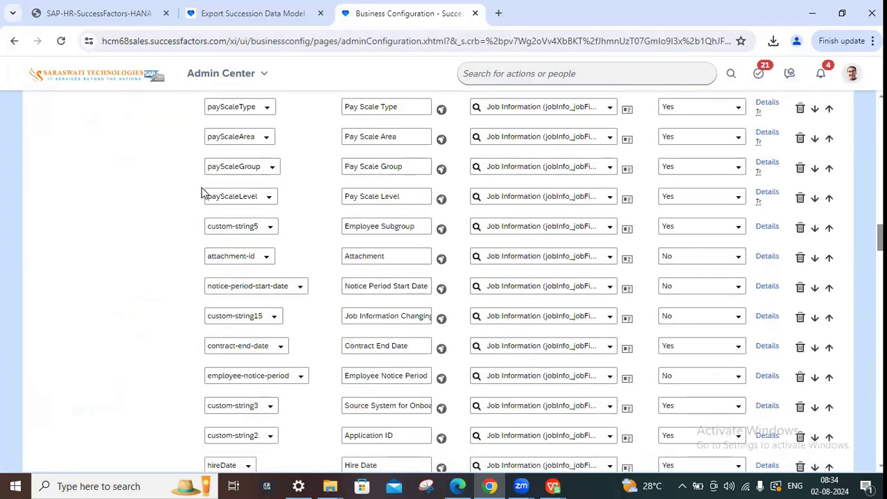
{"action": "scroll", "coordinate": [201, 192], "scroll_direction": "up", "scroll_amount": 1}
{"action": "scroll", "coordinate": [156, 204], "scroll_direction": "up", "scroll_amount": 5}
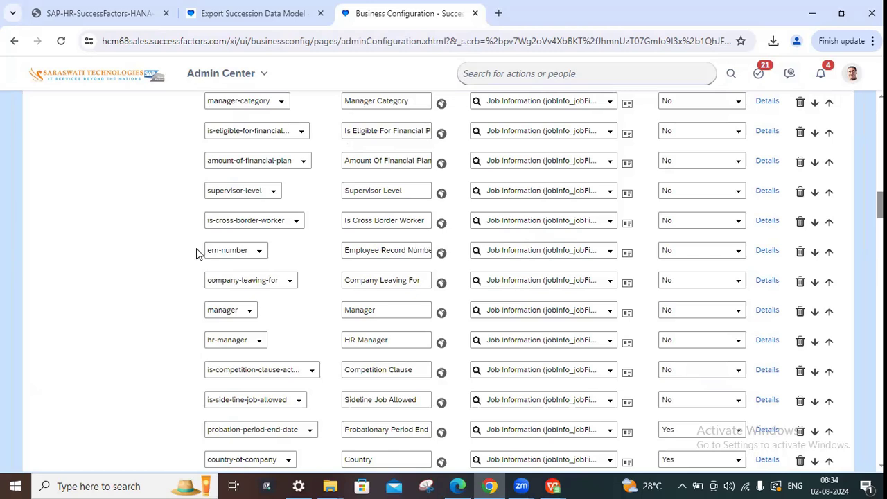
{"action": "scroll", "coordinate": [327, 308], "scroll_direction": "down", "scroll_amount": 15}
{"action": "scroll", "coordinate": [417, 257], "scroll_direction": "down", "scroll_amount": 10}
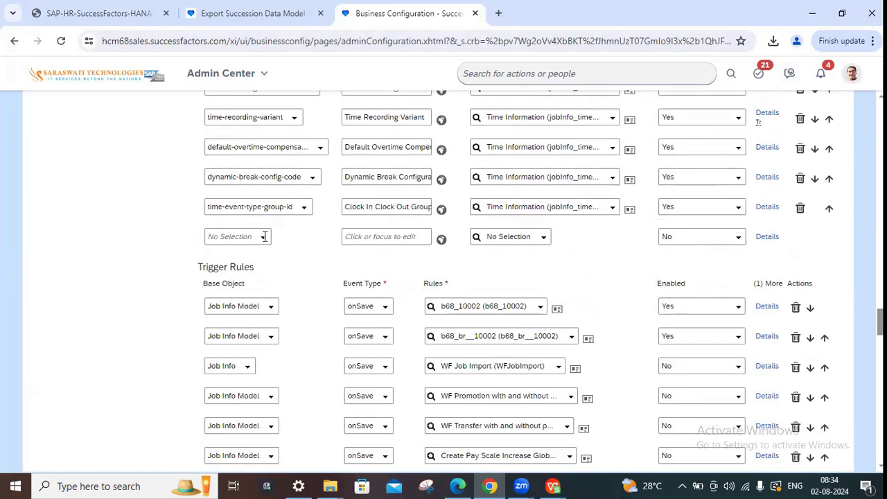
Step: Look through the Trigger Rules of jobInfo, covering the onSave and onInit events, and return to the empty HRIS field row
{"action": "scroll", "coordinate": [263, 237], "scroll_direction": "down", "scroll_amount": 5}
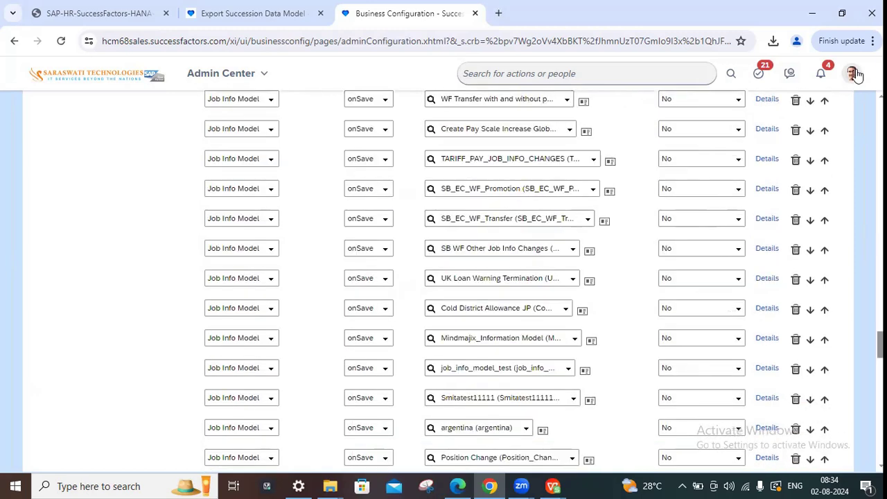
{"action": "scroll", "coordinate": [275, 244], "scroll_direction": "down", "scroll_amount": 1}
{"action": "scroll", "coordinate": [337, 259], "scroll_direction": "down", "scroll_amount": 15}
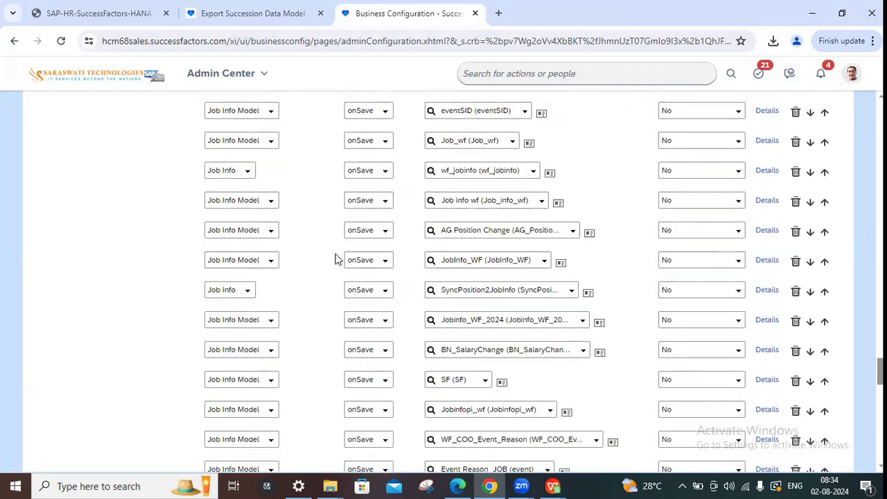
{"action": "scroll", "coordinate": [337, 258], "scroll_direction": "down", "scroll_amount": 4}
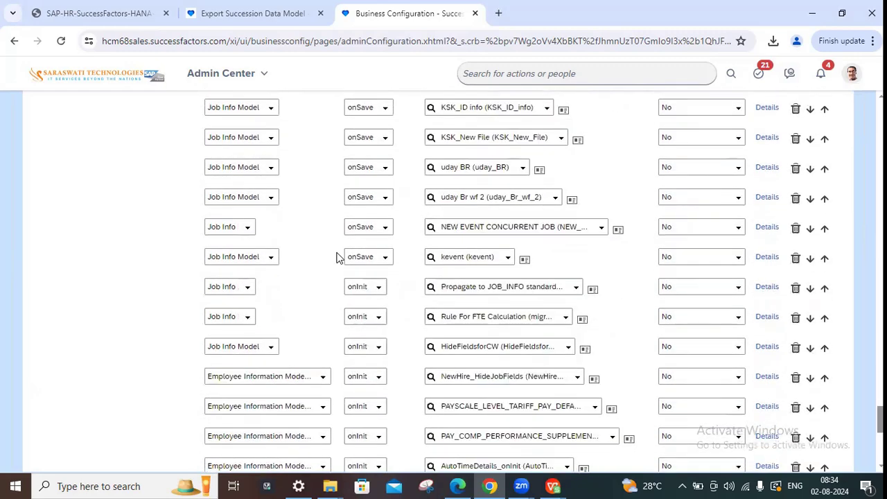
{"action": "scroll", "coordinate": [337, 260], "scroll_direction": "down", "scroll_amount": 4}
{"action": "scroll", "coordinate": [338, 267], "scroll_direction": "up", "scroll_amount": 2}
{"action": "scroll", "coordinate": [337, 267], "scroll_direction": "up", "scroll_amount": 20}
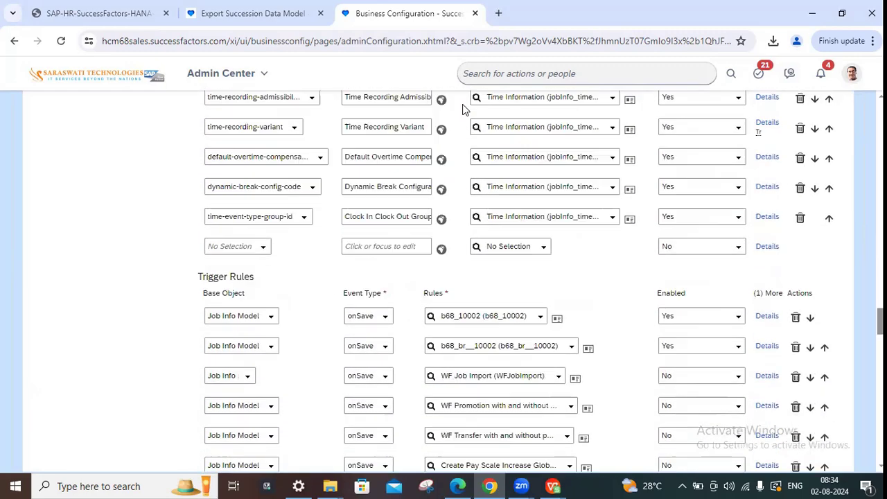
Step: Show the Manage Data page in a separate browser tab and close it to return to the jobInfo correction
{"action": "left_click", "coordinate": [500, 16]}
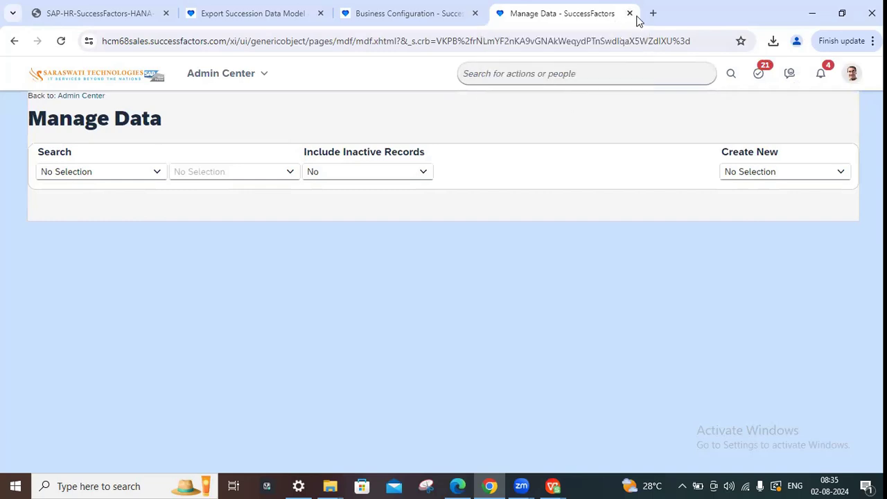
{"action": "key", "text": "ctrl+w"}
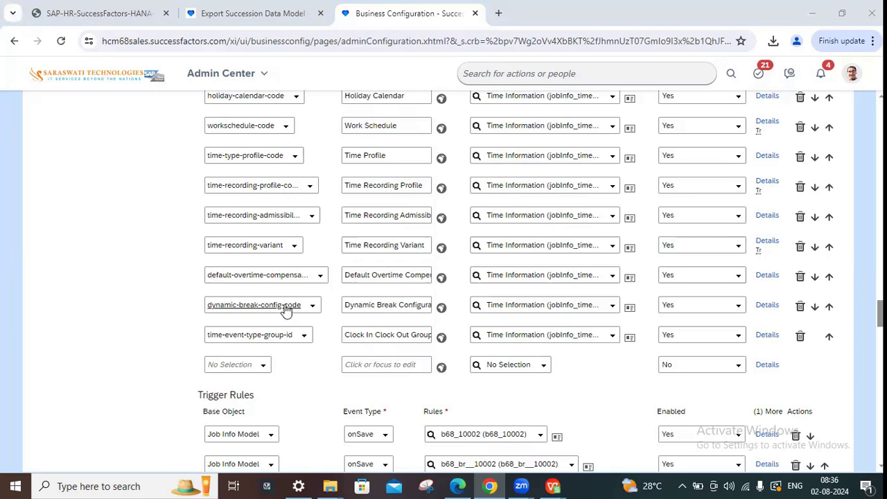
Step: Add a new HRIS field to jobInfo with the identifier custom-string22 and the label Test 01
{"action": "left_click", "coordinate": [258, 366]}
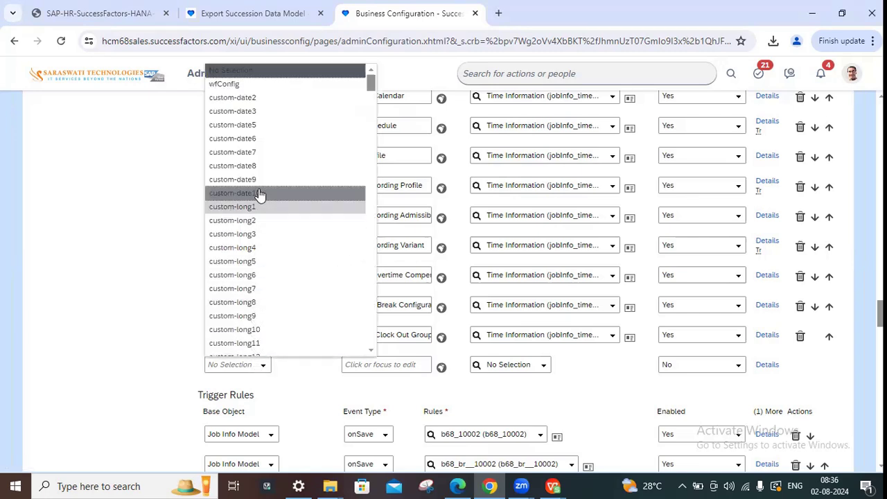
{"action": "scroll", "coordinate": [268, 218], "scroll_direction": "down", "scroll_amount": 10}
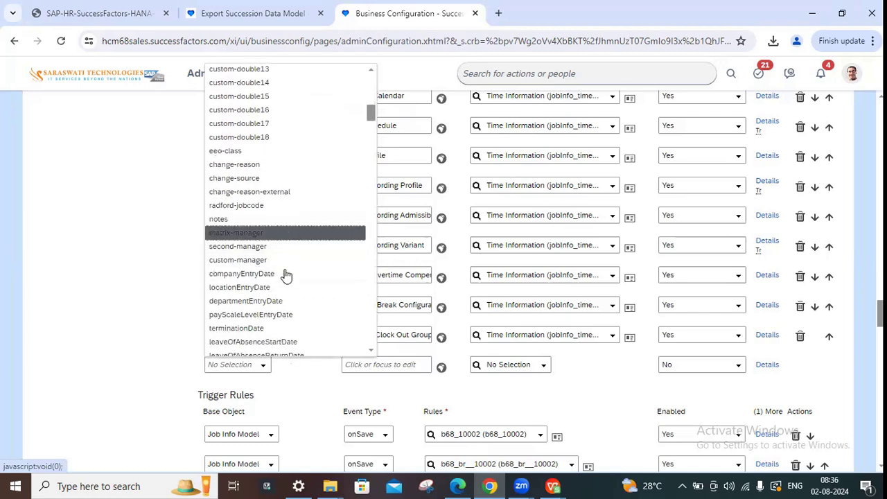
{"action": "scroll", "coordinate": [286, 267], "scroll_direction": "down", "scroll_amount": 5}
{"action": "scroll", "coordinate": [274, 247], "scroll_direction": "down", "scroll_amount": 5}
{"action": "scroll", "coordinate": [270, 234], "scroll_direction": "down", "scroll_amount": 15}
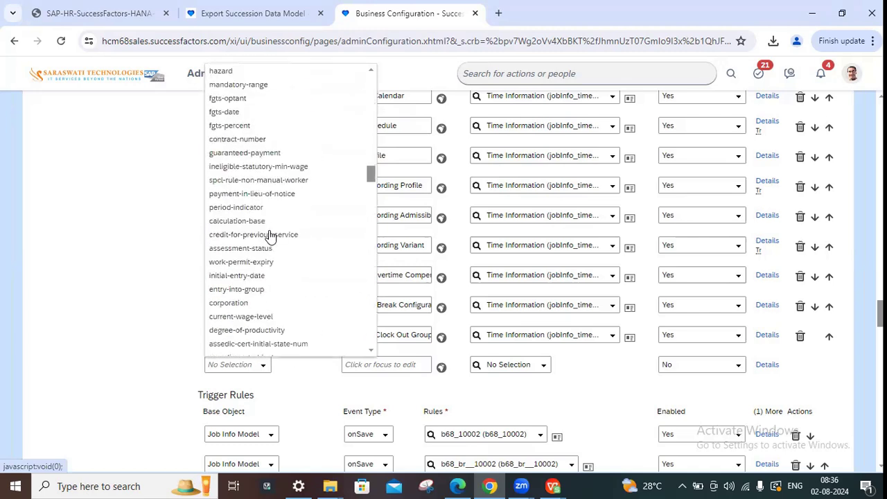
{"action": "scroll", "coordinate": [272, 208], "scroll_direction": "up", "scroll_amount": 10}
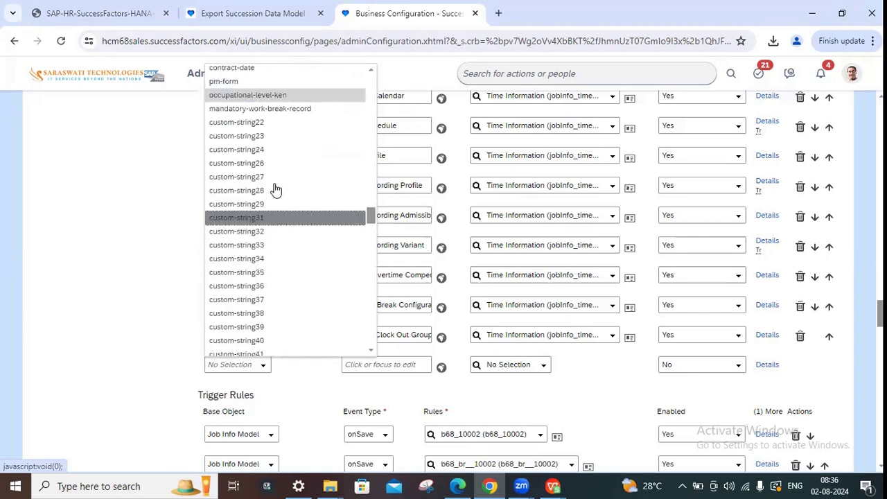
{"action": "left_click", "coordinate": [272, 125]}
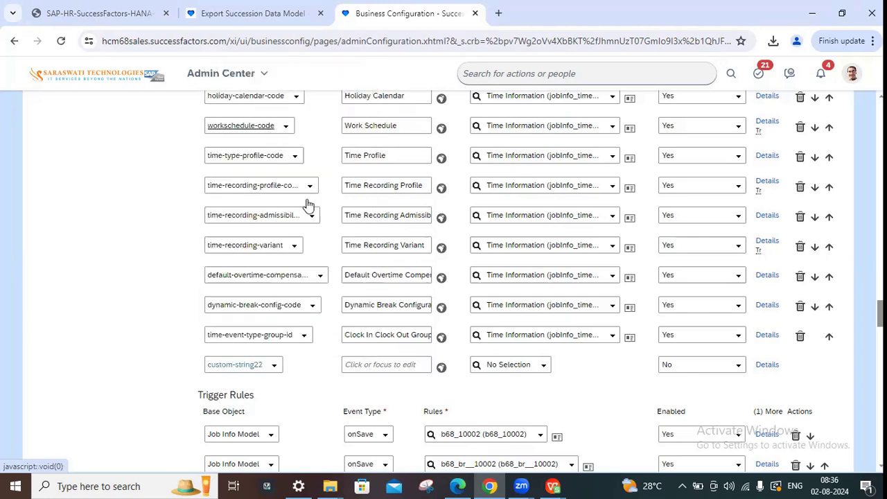
{"action": "left_click", "coordinate": [394, 370]}
{"action": "type", "text": "T"}
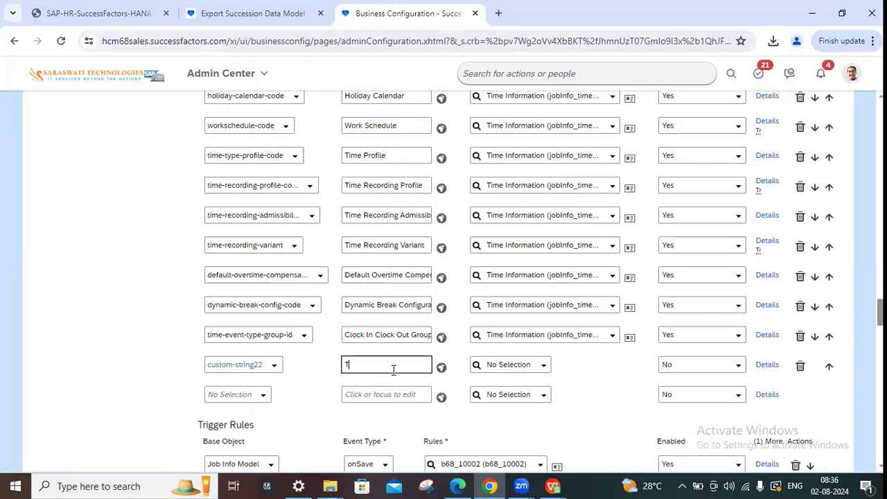
{"action": "type", "text": "est 01"}
{"action": "left_click", "coordinate": [547, 371]}
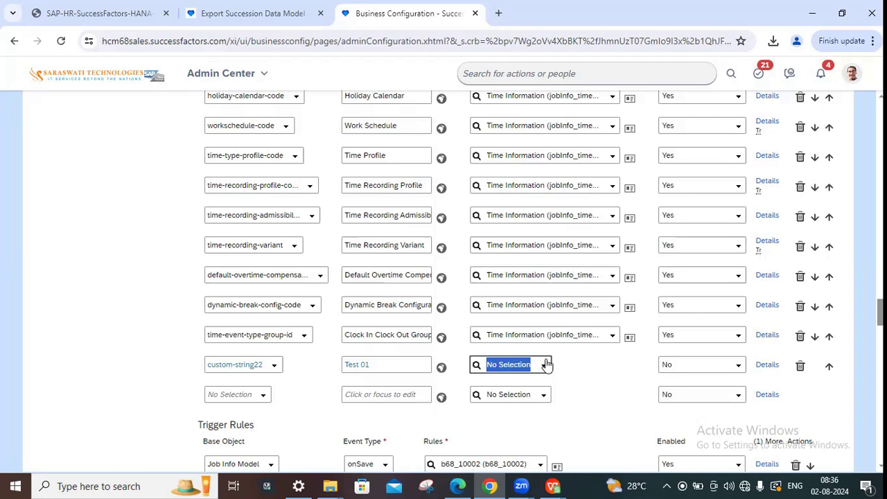
{"action": "key", "text": "F5"}
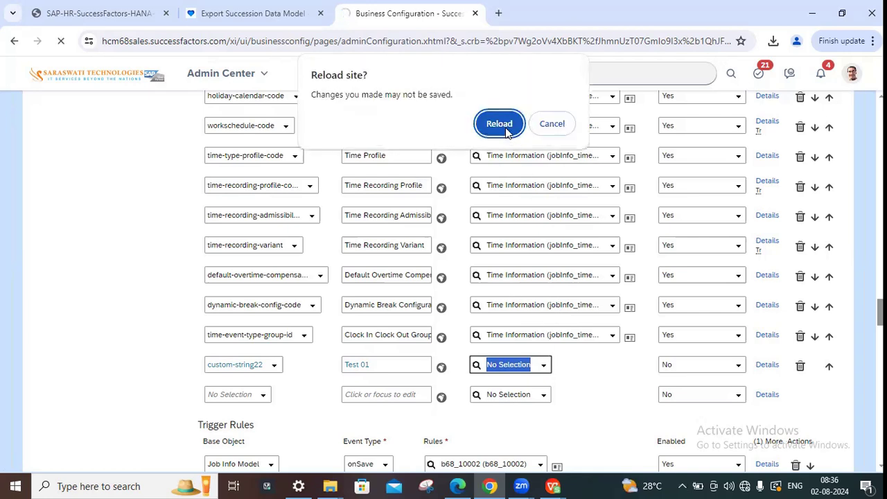
{"action": "left_click", "coordinate": [563, 128]}
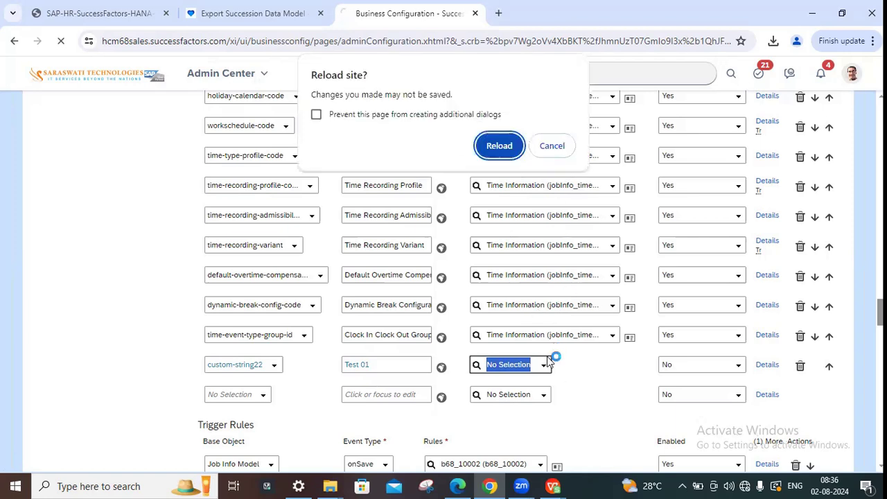
{"action": "left_click", "coordinate": [549, 151]}
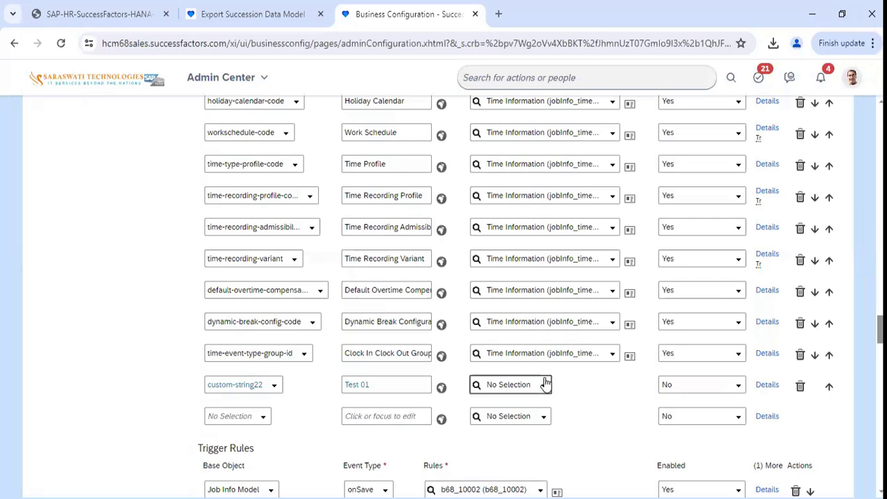
Step: Assign the Test 01 field to the Job Information section
{"action": "left_click", "coordinate": [521, 384]}
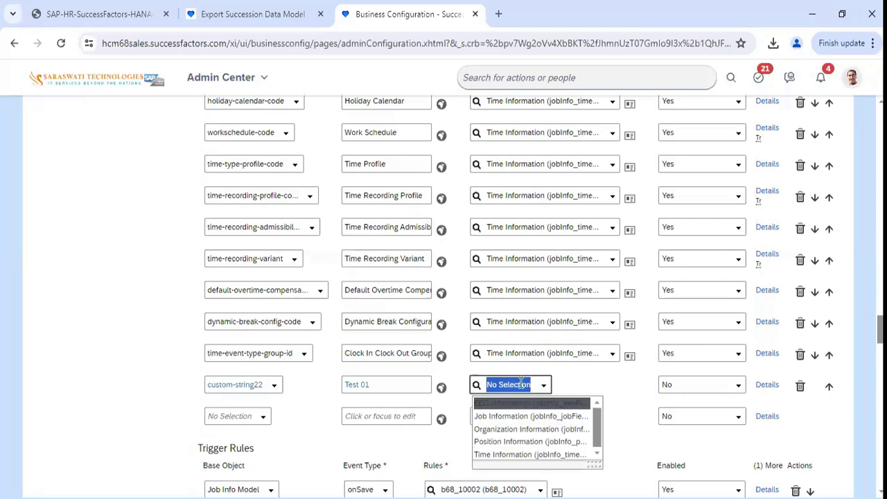
{"action": "left_click", "coordinate": [535, 417]}
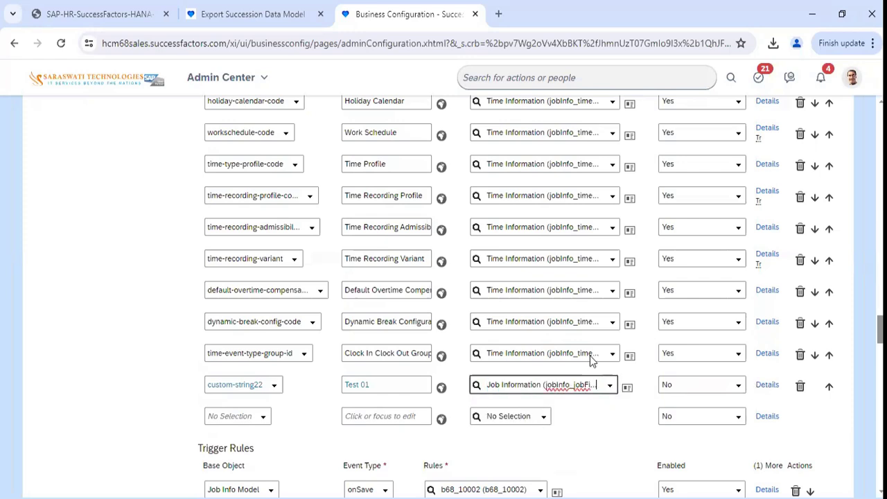
Step: Open Employee Files in a duplicate browser tab and examine the employee's Job Information fields under Employment Details
{"action": "right_click", "coordinate": [367, 19]}
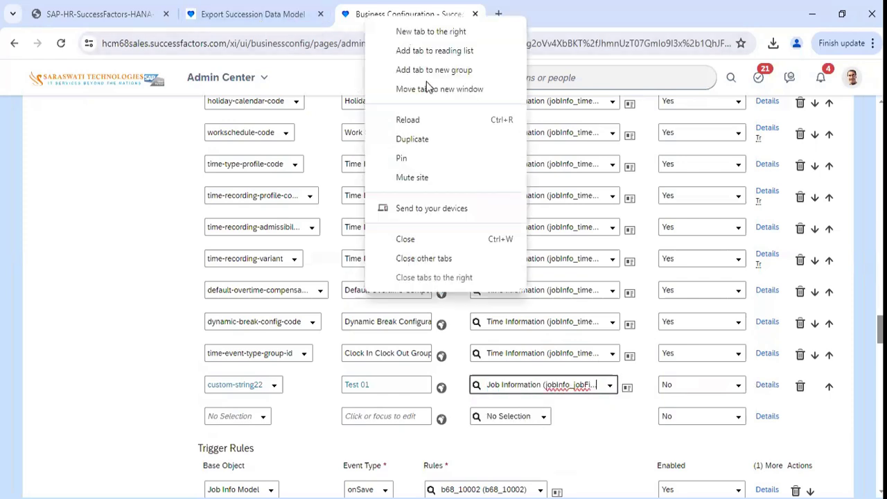
{"action": "left_click", "coordinate": [430, 139]}
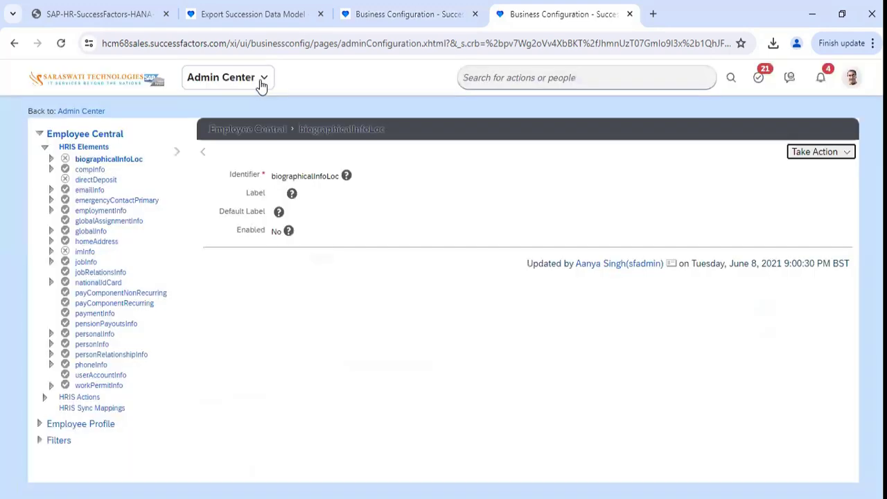
{"action": "left_click", "coordinate": [228, 77]}
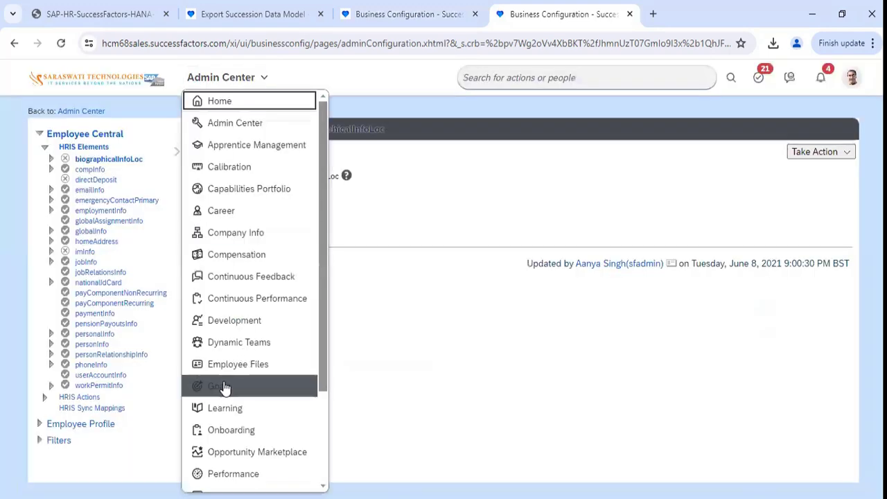
{"action": "left_click", "coordinate": [360, 252]}
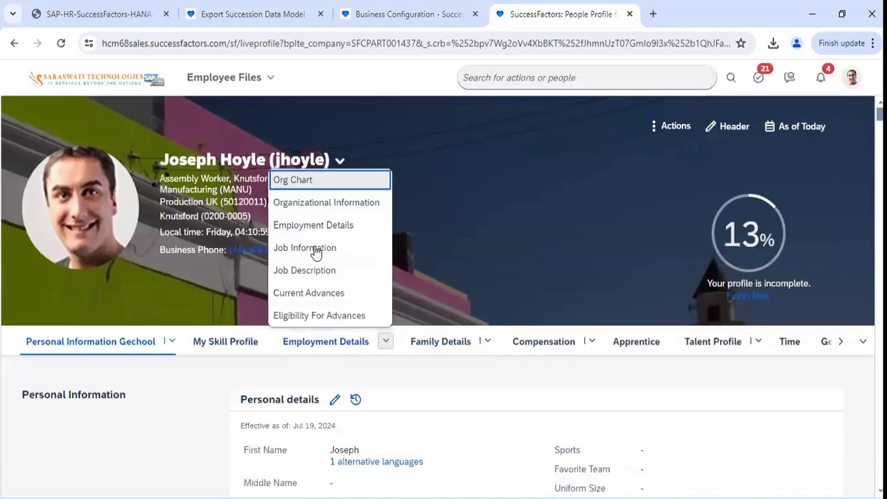
{"action": "scroll", "coordinate": [332, 278], "scroll_direction": "down", "scroll_amount": 5}
{"action": "scroll", "coordinate": [325, 299], "scroll_direction": "down", "scroll_amount": 5}
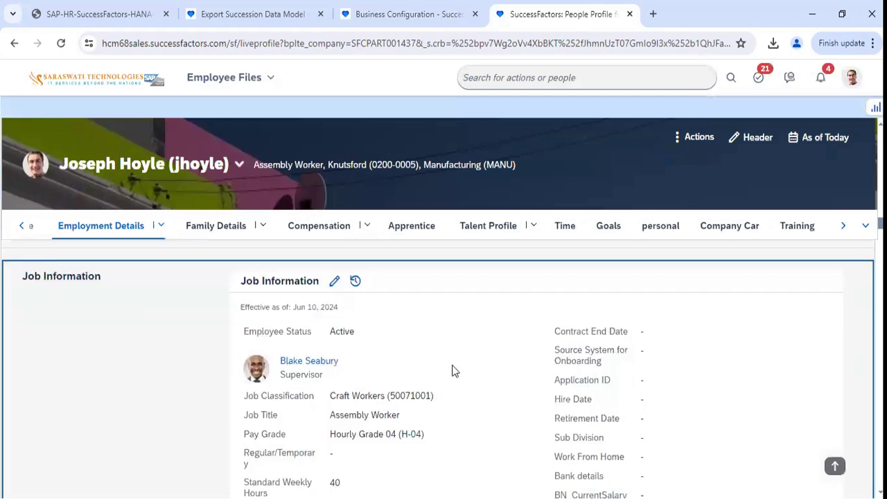
{"action": "scroll", "coordinate": [613, 353], "scroll_direction": "down", "scroll_amount": 1}
{"action": "scroll", "coordinate": [612, 369], "scroll_direction": "down", "scroll_amount": 2}
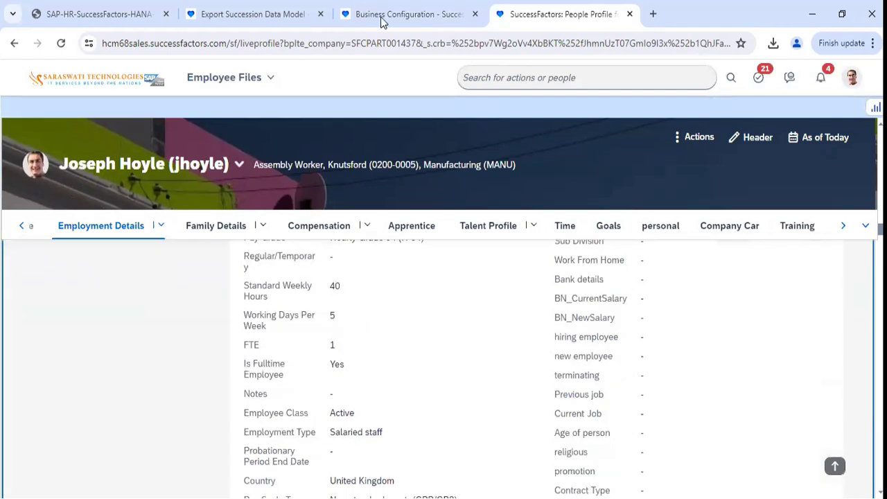
{"action": "scroll", "coordinate": [416, 104], "scroll_direction": "down", "scroll_amount": 1}
Step: Return to the jobInfo correction and review the section options for custom-string22 and the sections assigned to the other fields
{"action": "key", "text": "ctrl+shift+Tab"}
{"action": "scroll", "coordinate": [581, 316], "scroll_direction": "down", "scroll_amount": 1}
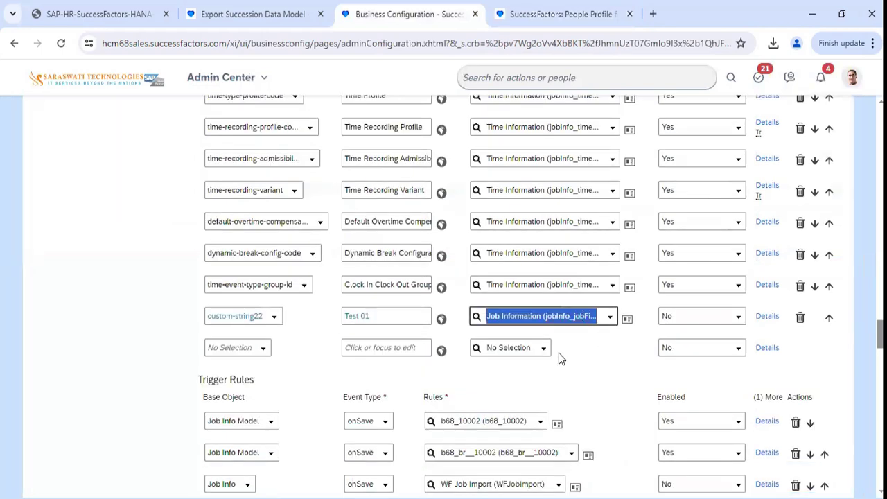
{"action": "left_click", "coordinate": [555, 316]}
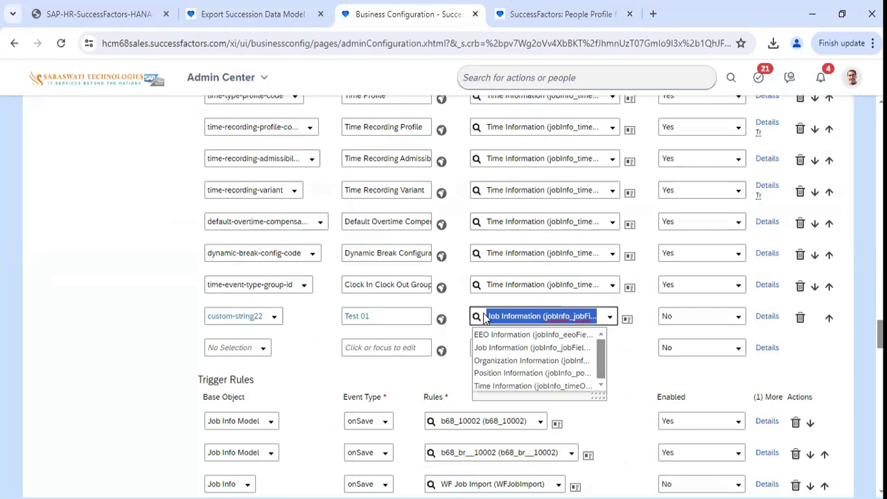
{"action": "left_click", "coordinate": [192, 259]}
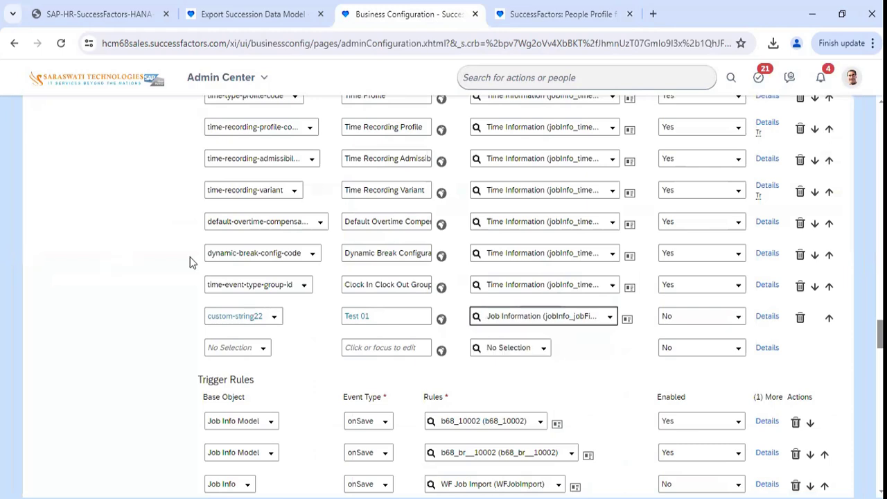
{"action": "scroll", "coordinate": [188, 252], "scroll_direction": "up", "scroll_amount": 15}
{"action": "scroll", "coordinate": [180, 246], "scroll_direction": "up", "scroll_amount": 5}
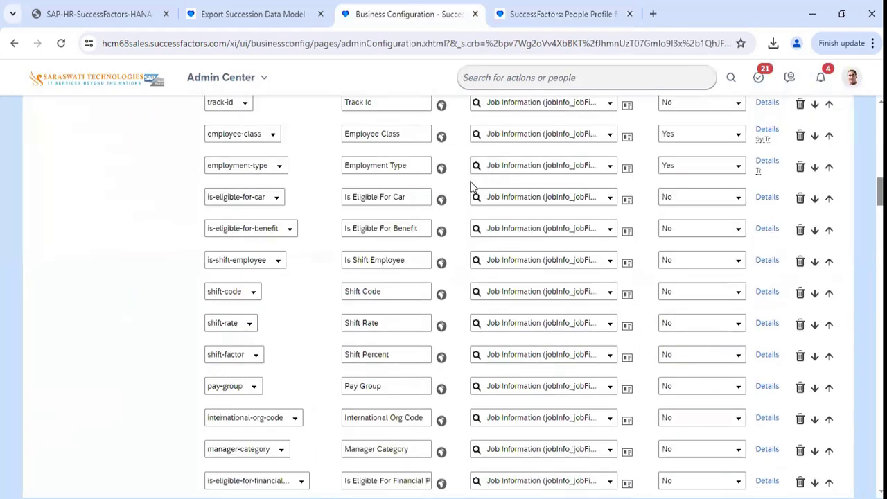
Step: Save the jobInfo correction and confirm its changes, duplicating the Business Configuration tab while the save is processed
{"action": "scroll", "coordinate": [478, 201], "scroll_direction": "down", "scroll_amount": 10}
{"action": "scroll", "coordinate": [676, 308], "scroll_direction": "down", "scroll_amount": 10}
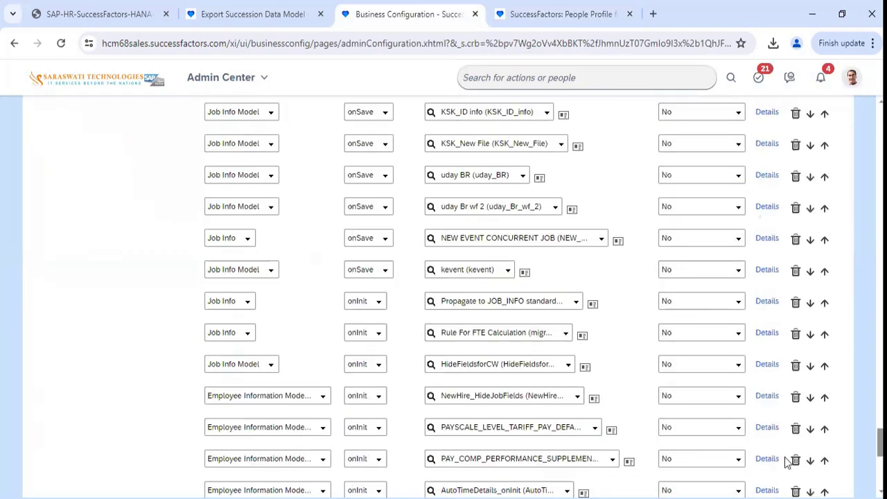
{"action": "scroll", "coordinate": [787, 461], "scroll_direction": "down", "scroll_amount": 10}
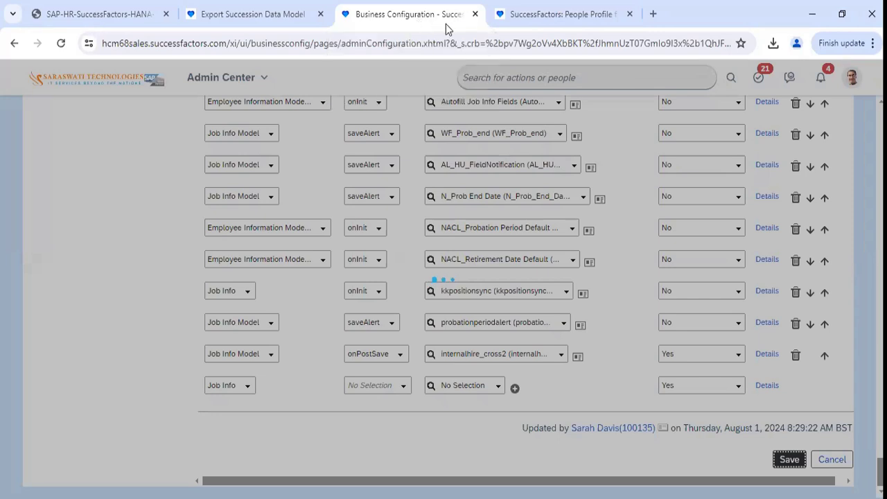
{"action": "right_click", "coordinate": [415, 20]}
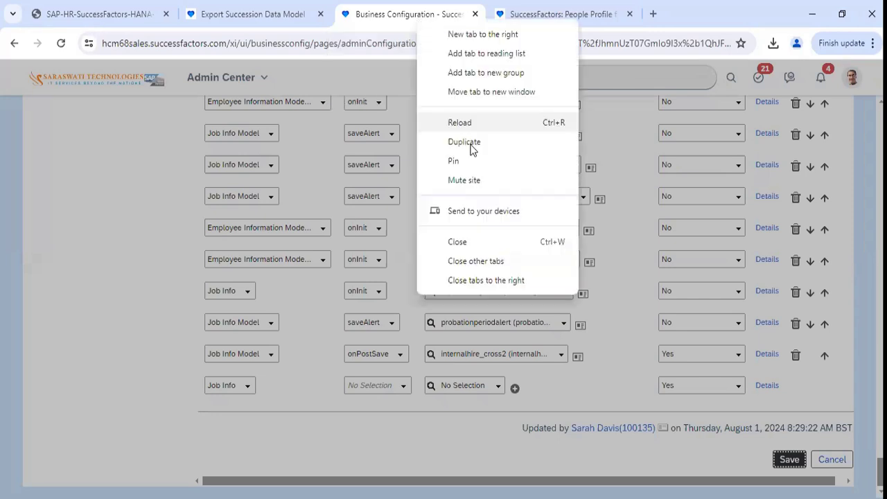
{"action": "left_click", "coordinate": [464, 142]}
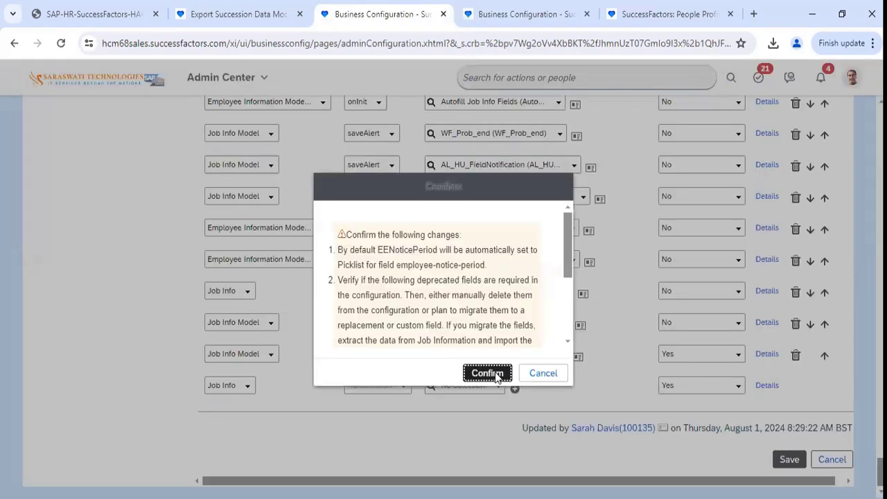
{"action": "left_click", "coordinate": [491, 375]}
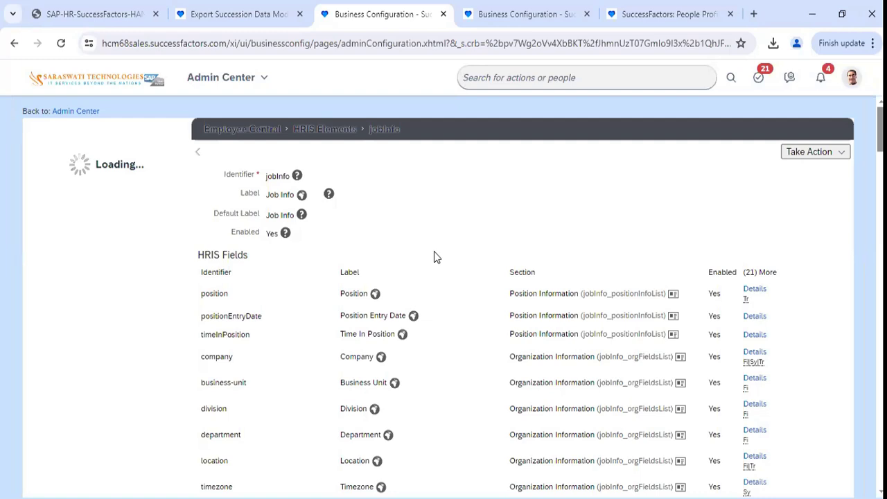
Step: Examine the saved jobInfo HRIS fields down to the custom-string22 entry and its Enabled setting
{"action": "scroll", "coordinate": [442, 265], "scroll_direction": "down", "scroll_amount": 5}
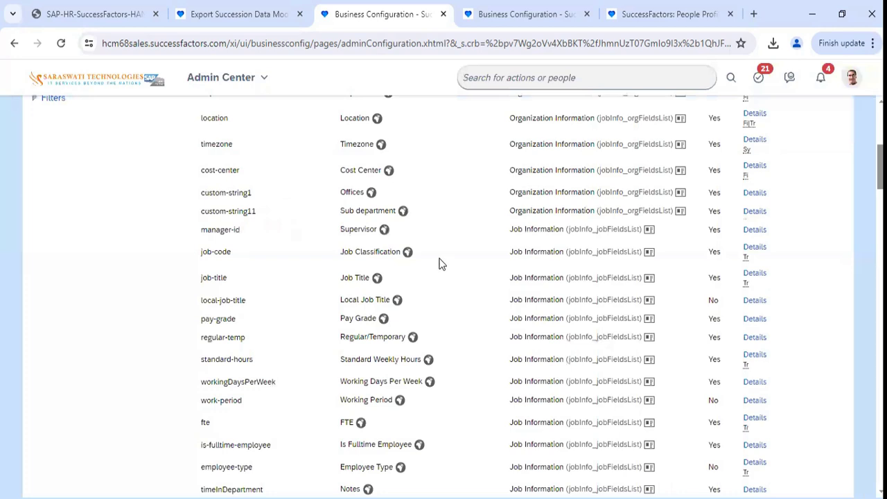
{"action": "scroll", "coordinate": [440, 263], "scroll_direction": "down", "scroll_amount": 5}
{"action": "scroll", "coordinate": [432, 264], "scroll_direction": "down", "scroll_amount": 5}
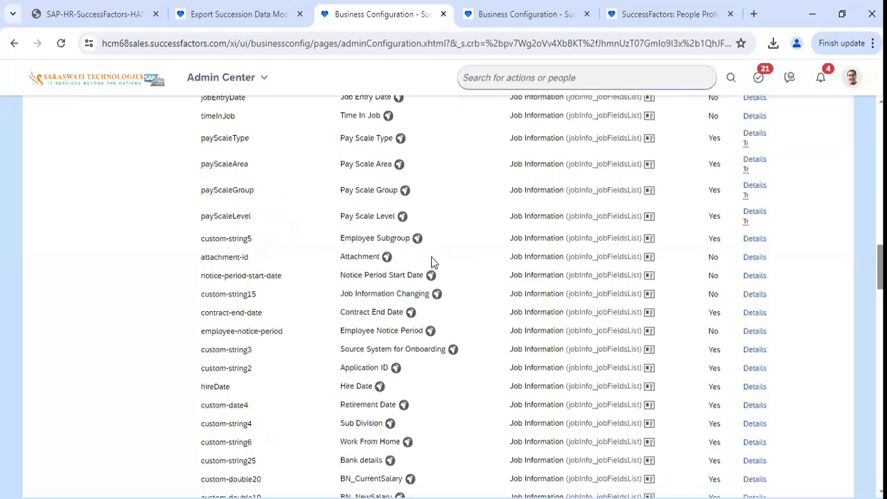
{"action": "scroll", "coordinate": [431, 257], "scroll_direction": "down", "scroll_amount": 1}
{"action": "scroll", "coordinate": [431, 256], "scroll_direction": "down", "scroll_amount": 5}
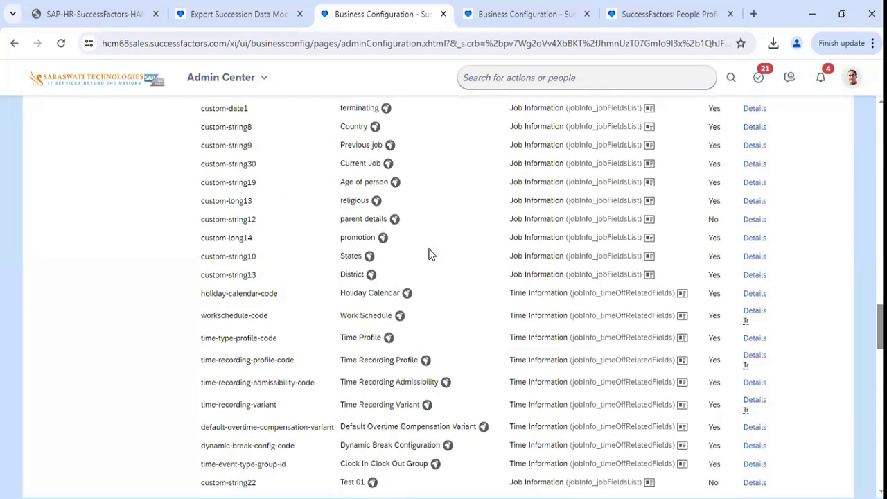
{"action": "scroll", "coordinate": [428, 251], "scroll_direction": "down", "scroll_amount": 4}
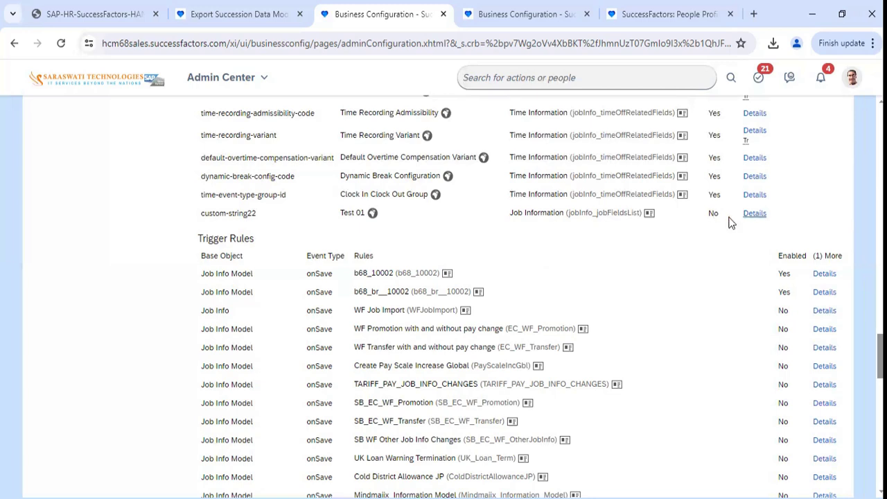
Step: Start another correction of the saved jobInfo HRIS element
{"action": "scroll", "coordinate": [592, 254], "scroll_direction": "up", "scroll_amount": 2}
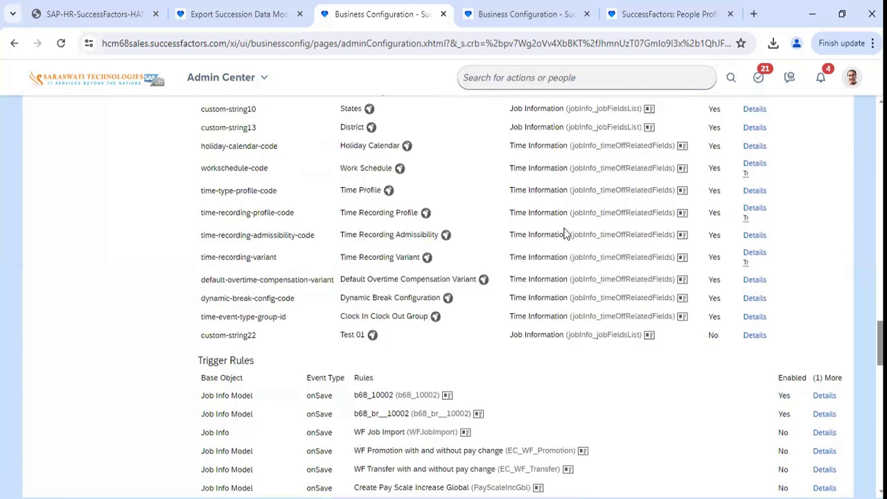
{"action": "scroll", "coordinate": [570, 249], "scroll_direction": "up", "scroll_amount": 10}
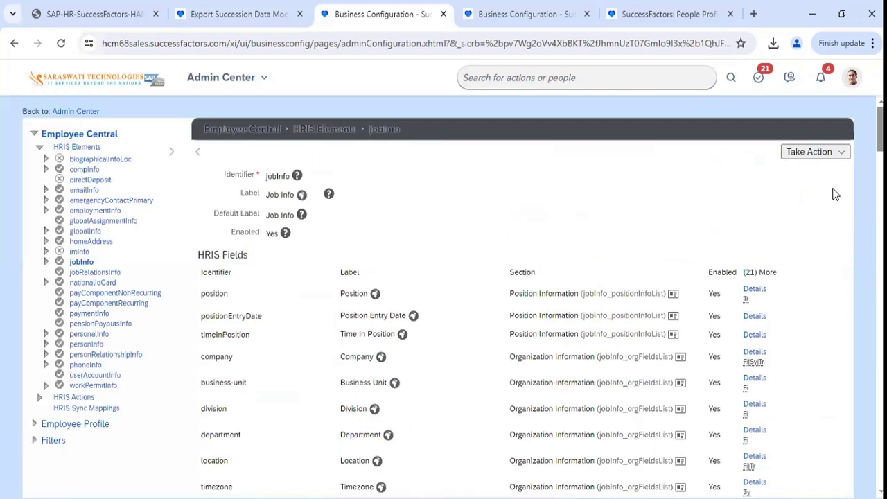
{"action": "left_click", "coordinate": [812, 155]}
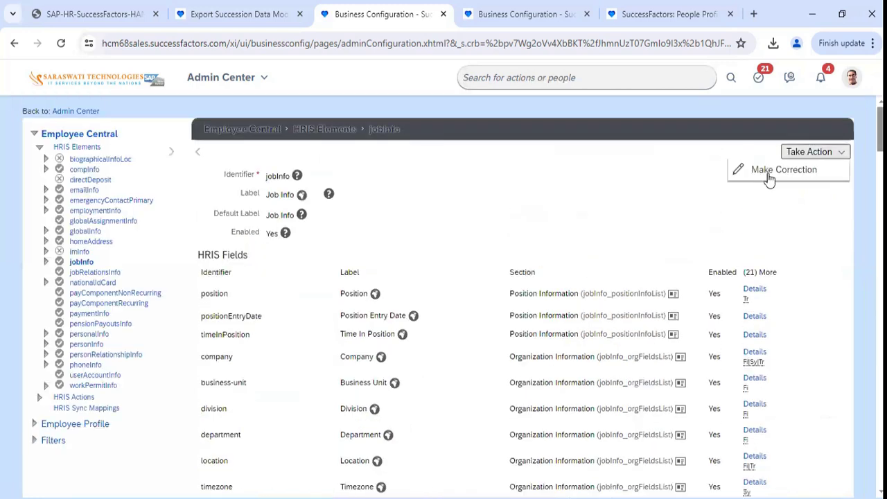
{"action": "left_click", "coordinate": [777, 185]}
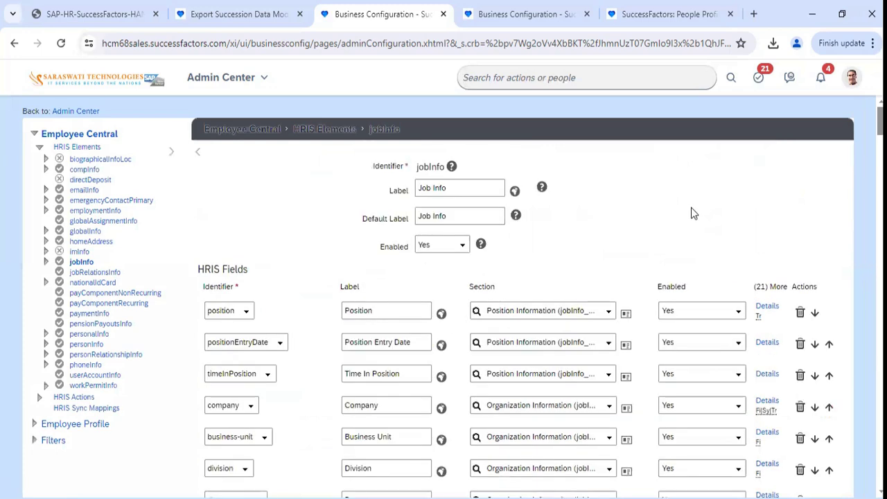
Step: Set Enabled to Yes in the details of the custom-string22 field labelled Test 01
{"action": "scroll", "coordinate": [697, 239], "scroll_direction": "down", "scroll_amount": 10}
{"action": "scroll", "coordinate": [700, 244], "scroll_direction": "down", "scroll_amount": 10}
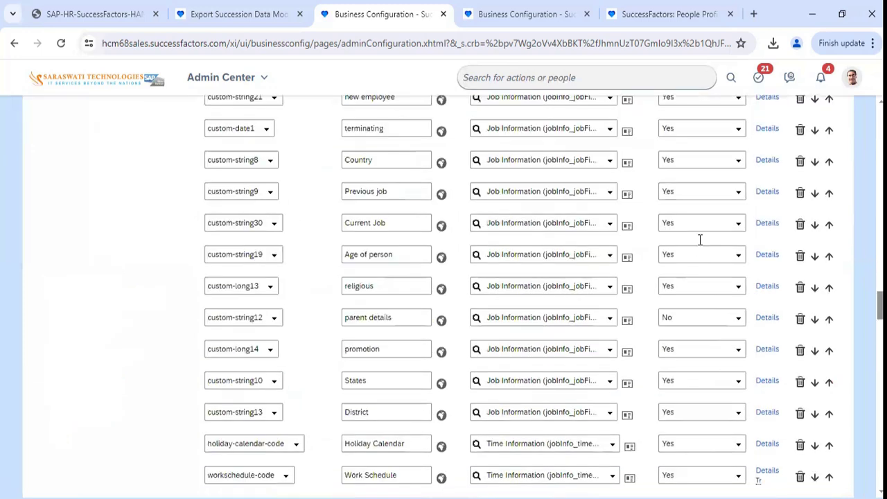
{"action": "scroll", "coordinate": [699, 250], "scroll_direction": "down", "scroll_amount": 10}
{"action": "scroll", "coordinate": [624, 284], "scroll_direction": "up", "scroll_amount": 4}
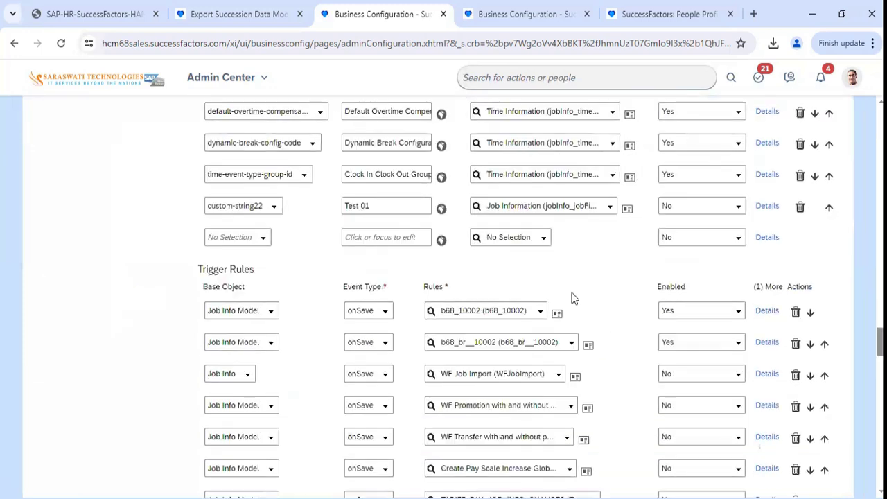
{"action": "scroll", "coordinate": [644, 277], "scroll_direction": "up", "scroll_amount": 1}
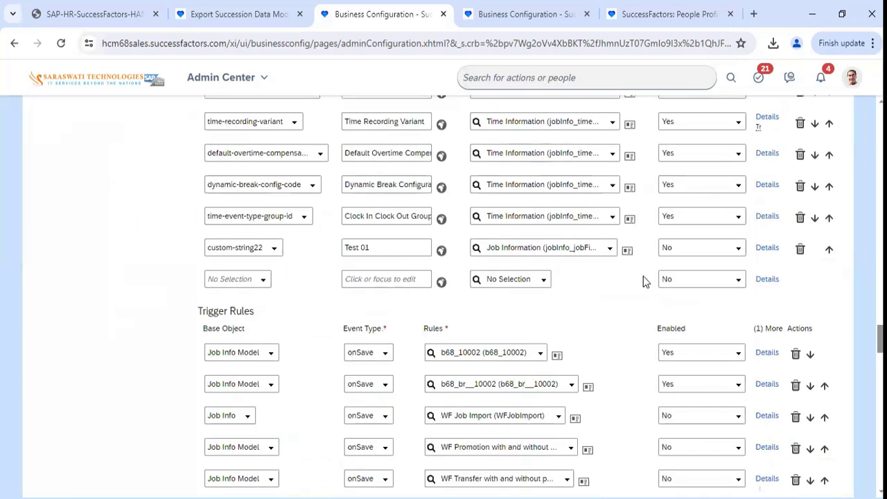
{"action": "left_click", "coordinate": [768, 249]}
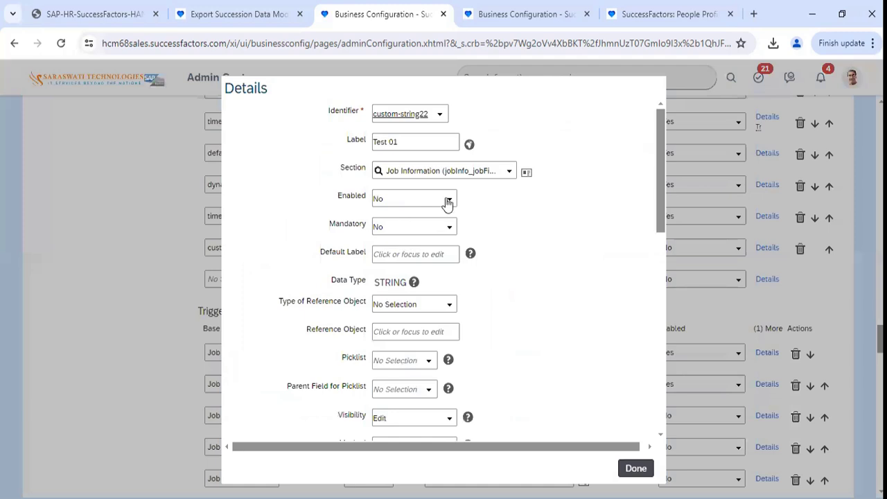
{"action": "left_click", "coordinate": [448, 200]}
{"action": "left_click", "coordinate": [439, 234]}
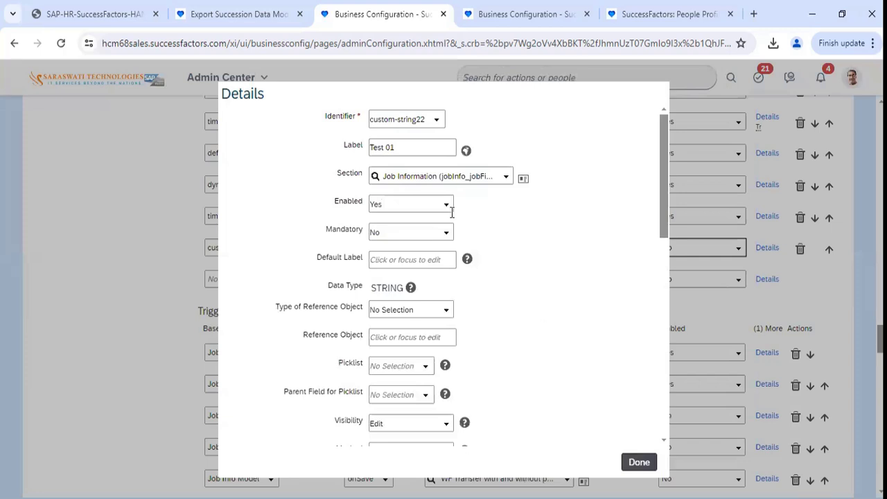
{"action": "scroll", "coordinate": [608, 361], "scroll_direction": "down", "scroll_amount": 10}
{"action": "left_click", "coordinate": [636, 462]}
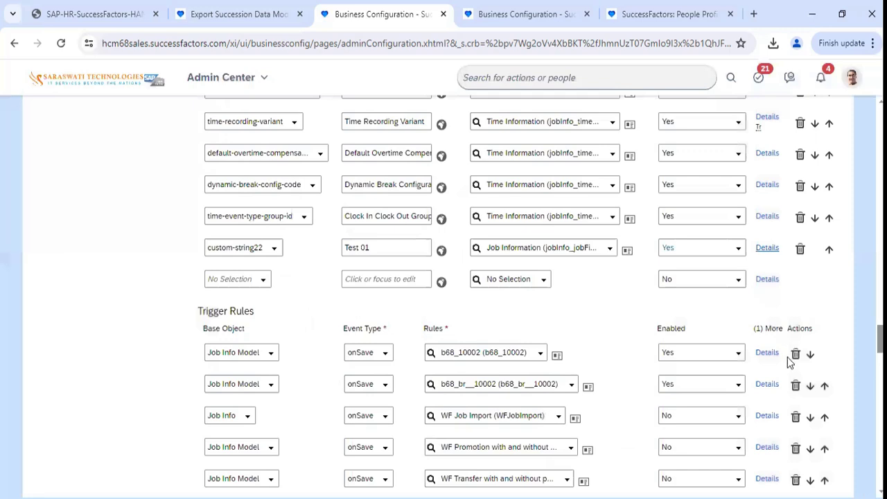
Step: Save the jobInfo correction and confirm its changes
{"action": "scroll", "coordinate": [787, 357], "scroll_direction": "down", "scroll_amount": 10}
{"action": "scroll", "coordinate": [775, 464], "scroll_direction": "down", "scroll_amount": 5}
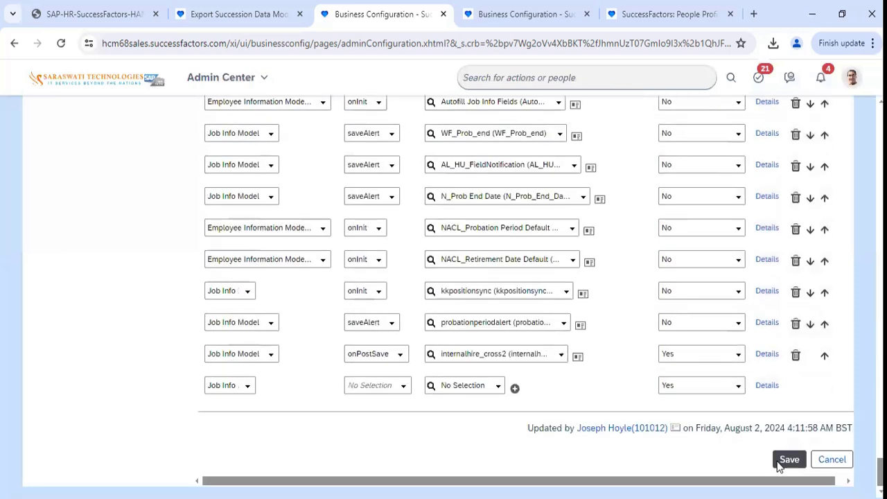
{"action": "left_click", "coordinate": [781, 463]}
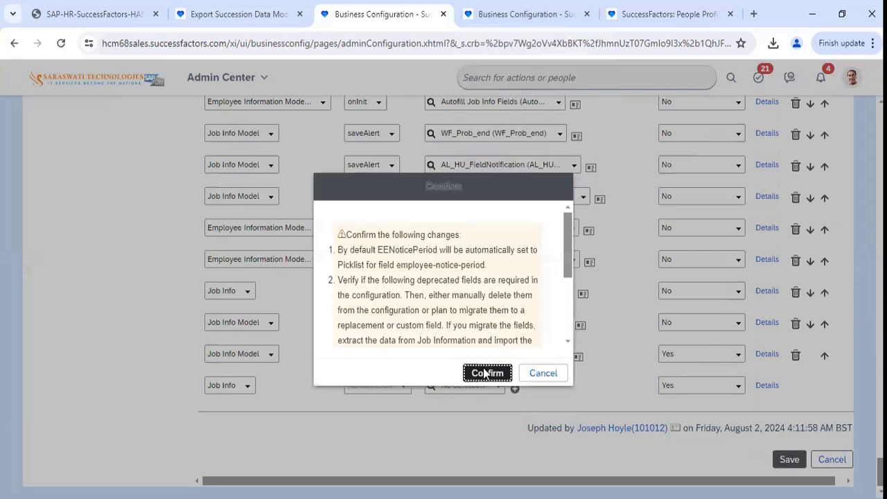
{"action": "left_click", "coordinate": [485, 373]}
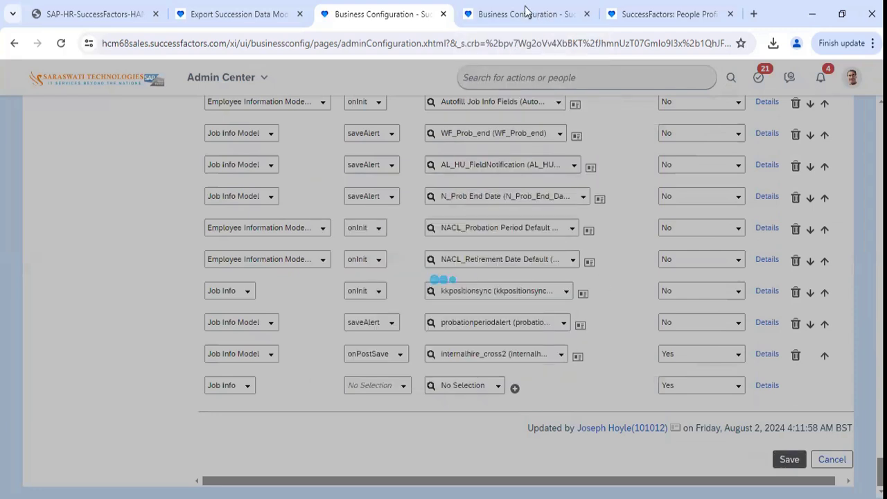
Step: Find Manage Permission Groups with the search term permis and open it in the duplicated Business Configuration tab
{"action": "left_click", "coordinate": [531, 19]}
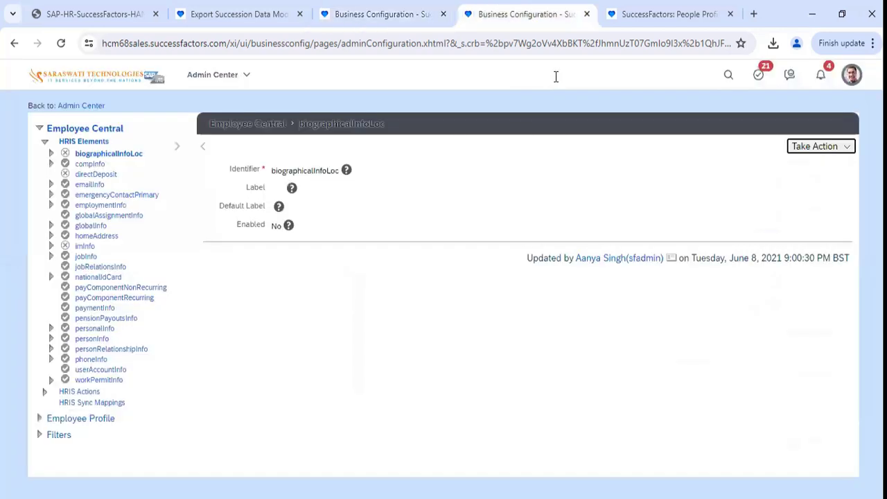
{"action": "left_click", "coordinate": [556, 77]}
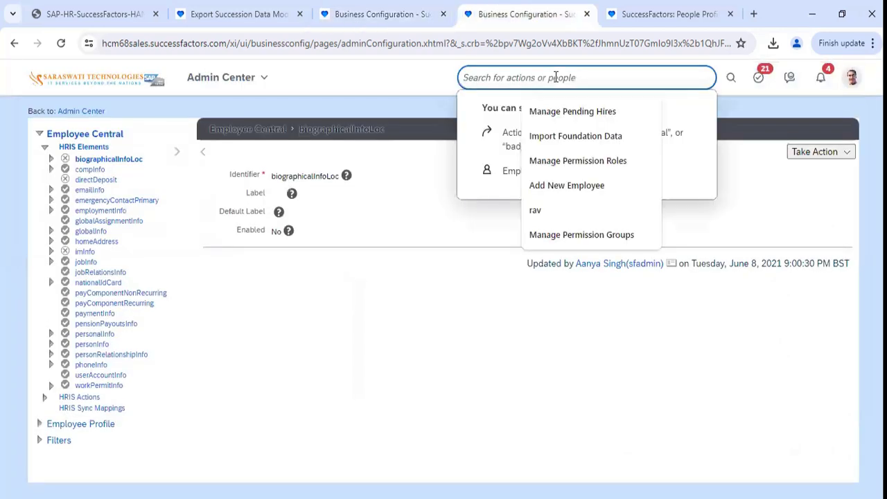
{"action": "type", "text": "permis"}
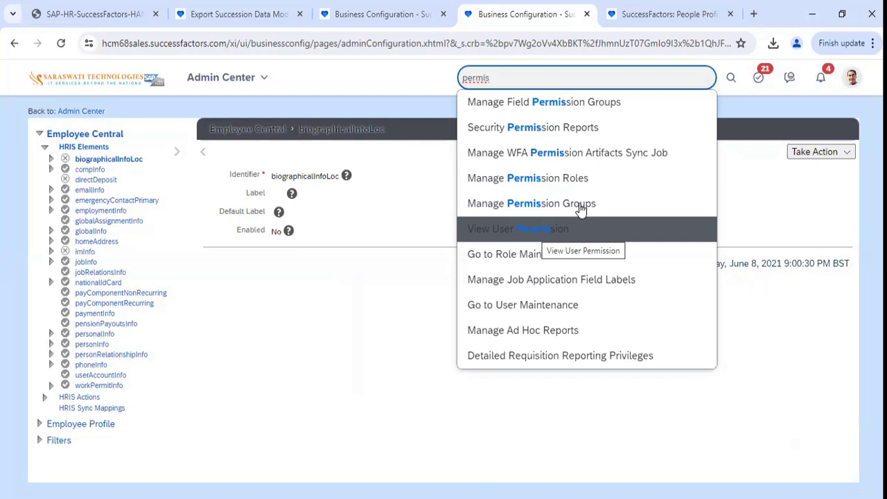
{"action": "left_click", "coordinate": [581, 204]}
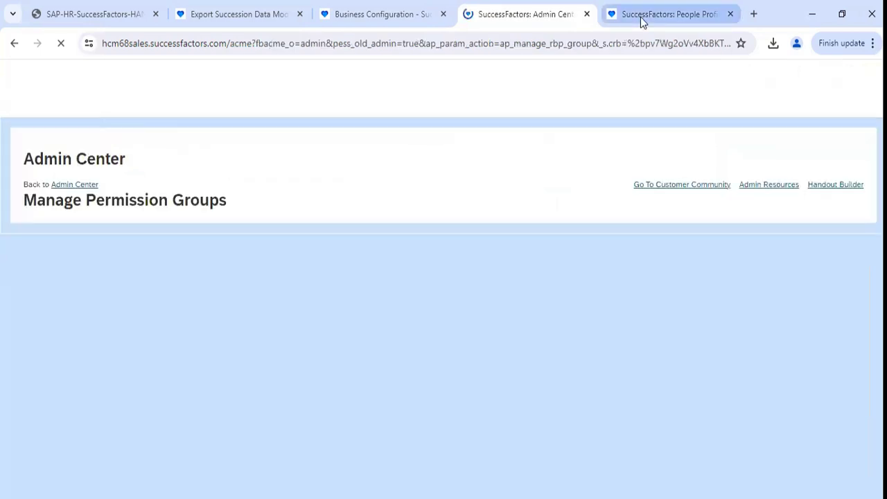
Step: Find Manage Permission Roles with the search term permis and open it in the People Profile tab
{"action": "left_click", "coordinate": [642, 20]}
{"action": "left_click", "coordinate": [545, 79]}
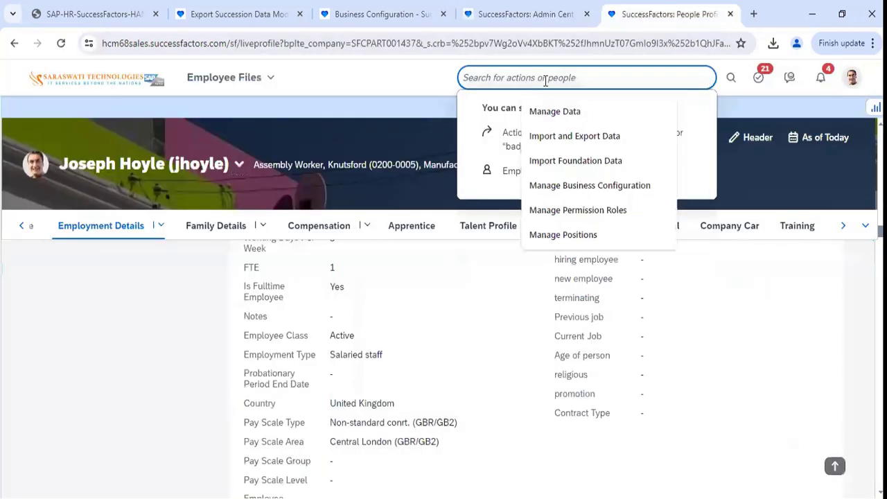
{"action": "type", "text": "permis"}
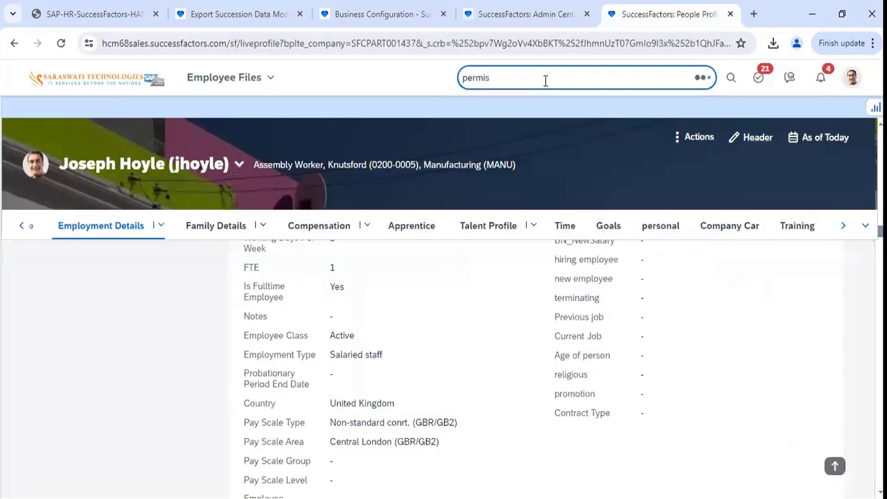
{"action": "left_click", "coordinate": [564, 181]}
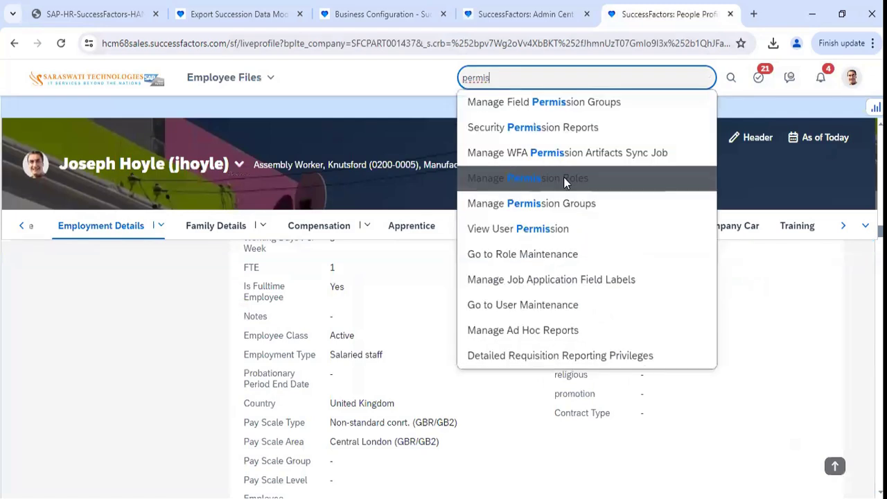
Step: Return to Manage Permission Groups, search the group names for ess and employee self, and clear the search
{"action": "left_click", "coordinate": [524, 25]}
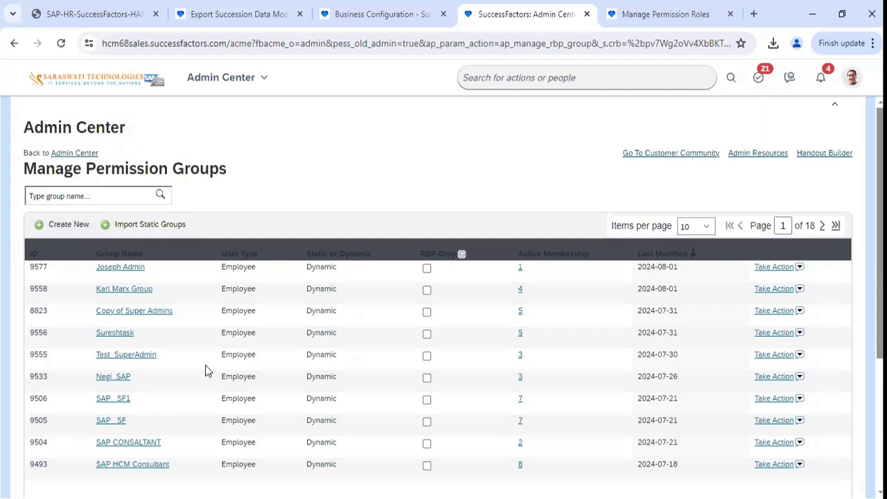
{"action": "scroll", "coordinate": [208, 374], "scroll_direction": "down", "scroll_amount": 1}
{"action": "scroll", "coordinate": [208, 372], "scroll_direction": "up", "scroll_amount": 1}
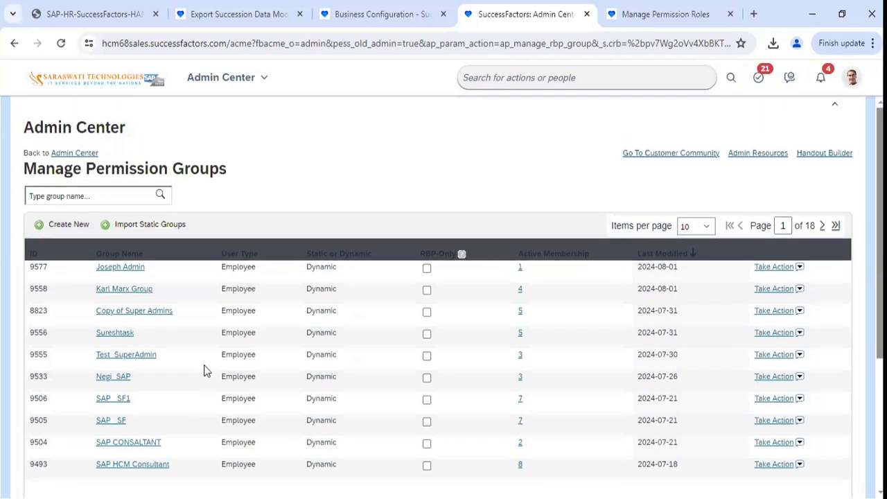
{"action": "left_click", "coordinate": [94, 194]}
{"action": "type", "text": "ess"}
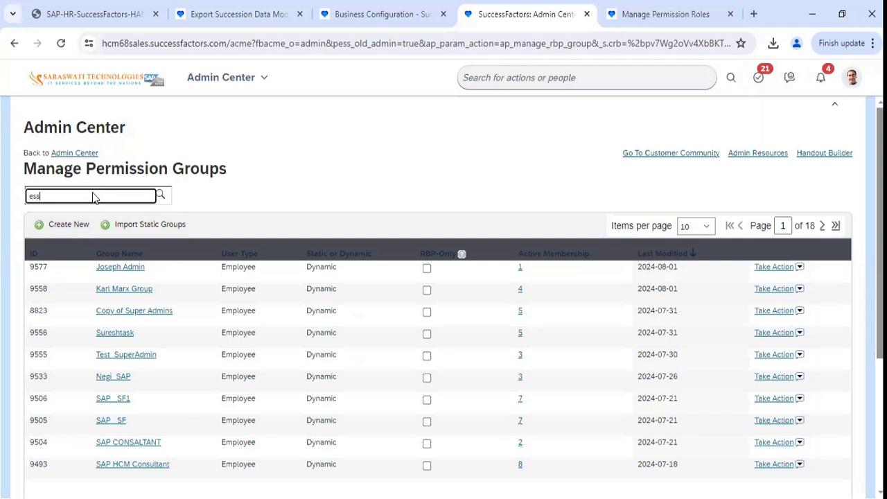
{"action": "key", "text": "Return"}
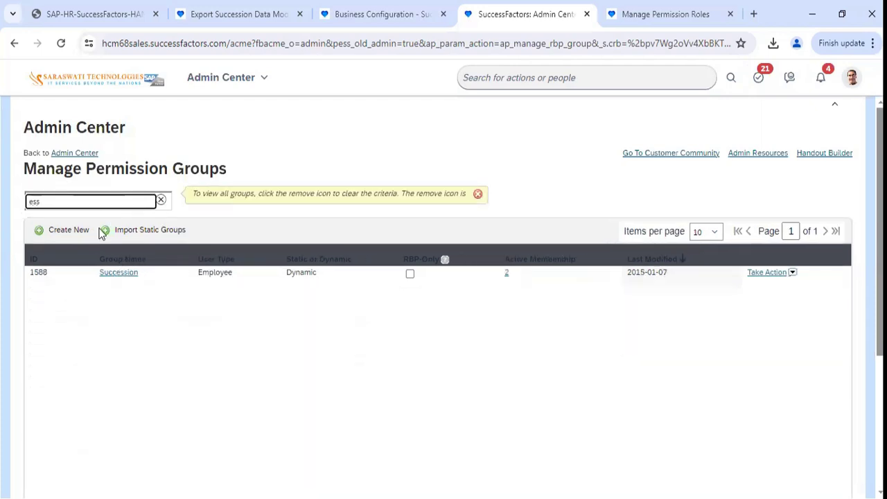
{"action": "double_click", "coordinate": [85, 205]}
{"action": "type", "text": "employee self"}
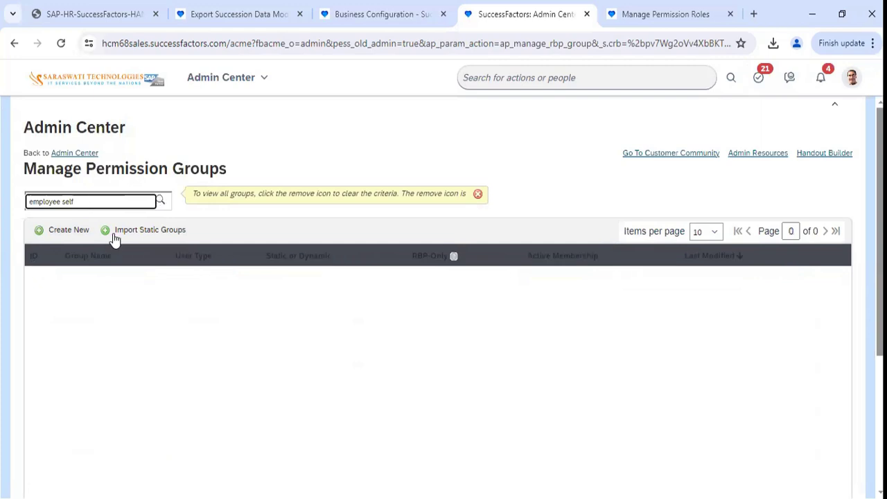
{"action": "double_click", "coordinate": [113, 200]}
{"action": "triple_click", "coordinate": [115, 199]}
{"action": "key", "text": "BackSpace"}
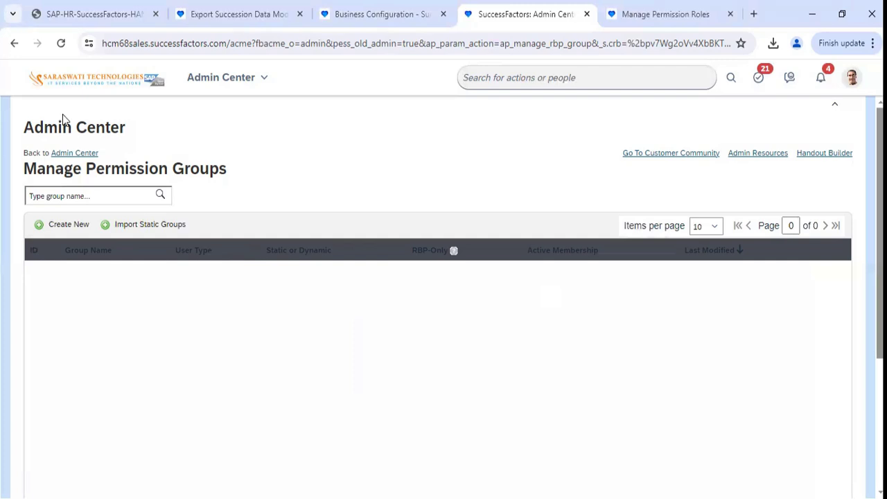
Step: Start a new permission group and name it with the employee's first name followed by test
{"action": "left_click", "coordinate": [60, 223]}
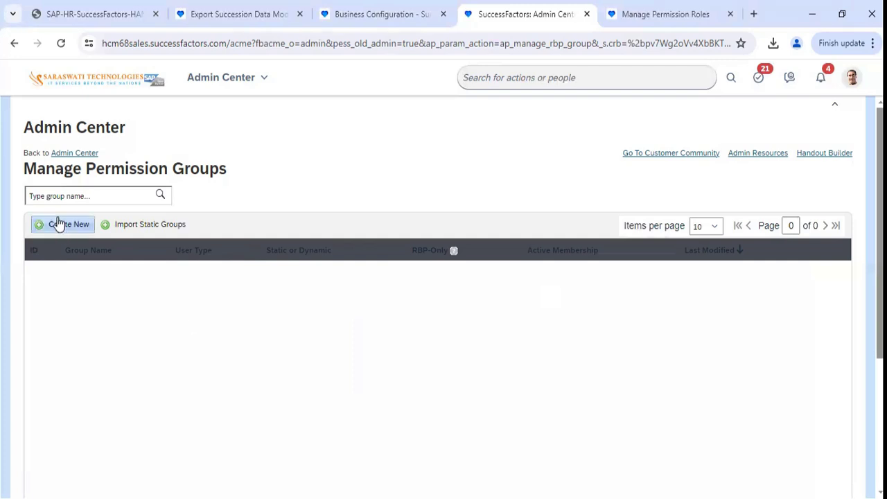
{"action": "left_click", "coordinate": [594, 291]}
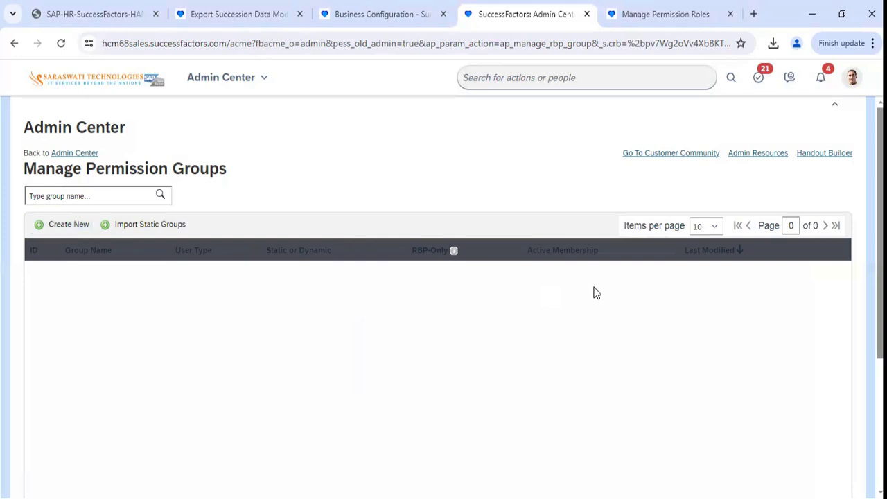
{"action": "left_click", "coordinate": [62, 228]}
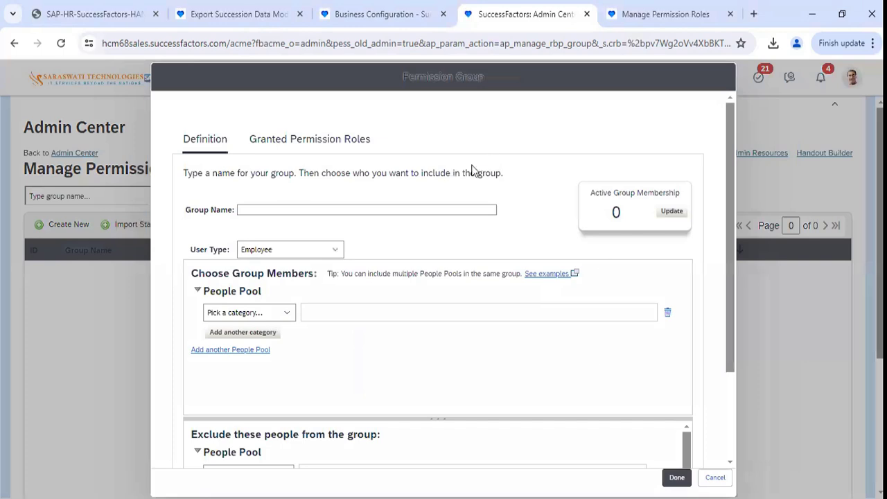
{"action": "left_click", "coordinate": [281, 214]}
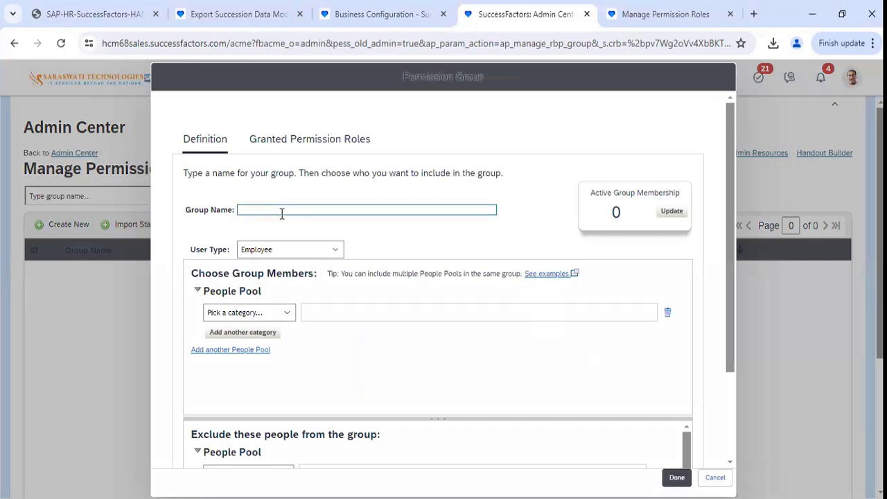
{"action": "left_click", "coordinate": [340, 230]}
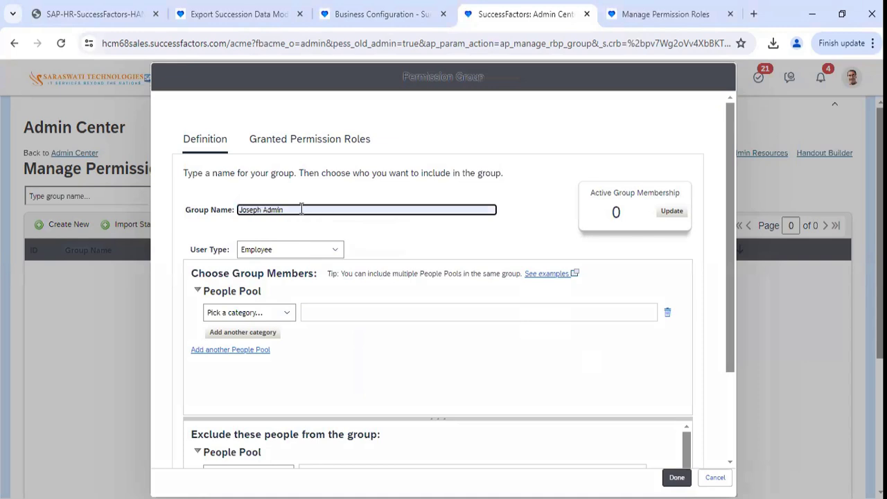
{"action": "key", "text": "BackSpace"}
{"action": "key", "text": "BackSpace"}
{"action": "key", "text": "BackSpace"}
{"action": "key", "text": "BackSpace"}
{"action": "key", "text": "BackSpace"}
{"action": "type", "text": "test"}
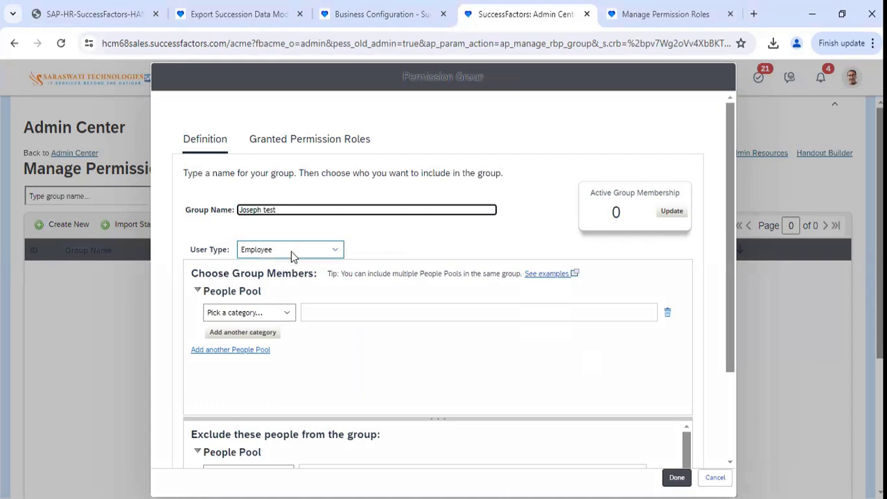
Step: Add the employee to the group's People Pool through the User category and update the active group membership
{"action": "left_click", "coordinate": [281, 318]}
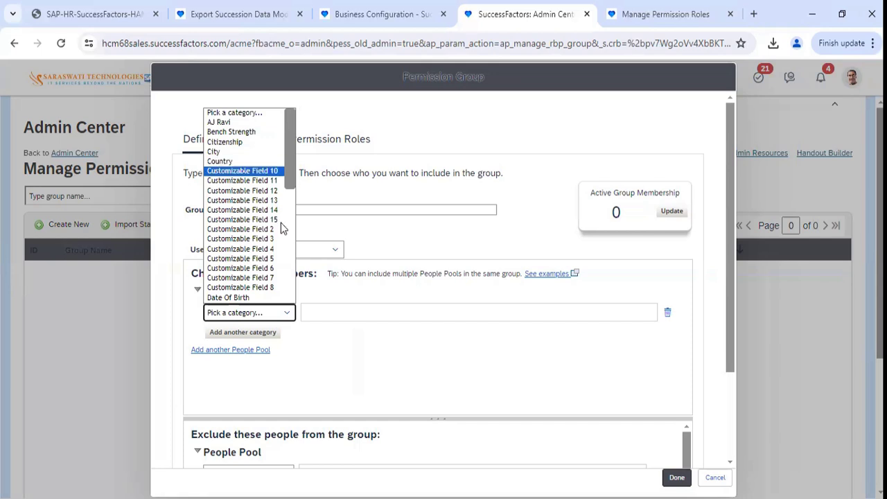
{"action": "scroll", "coordinate": [277, 220], "scroll_direction": "down", "scroll_amount": 2}
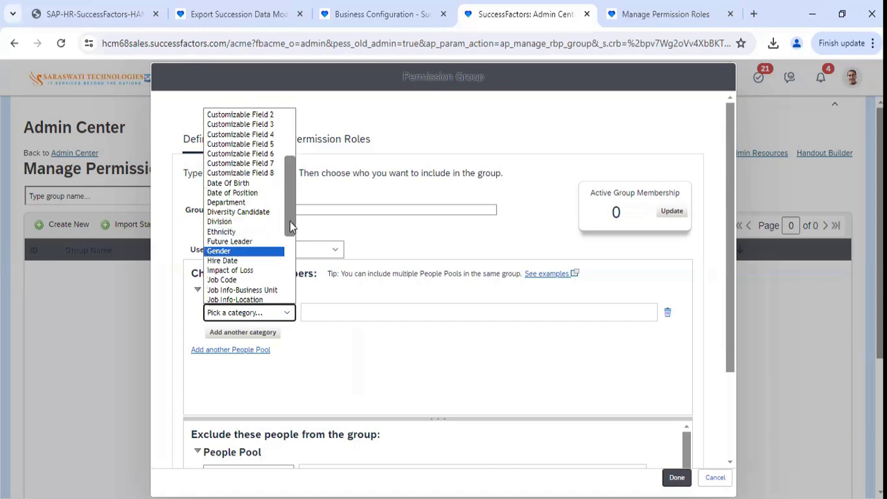
{"action": "scroll", "coordinate": [210, 217], "scroll_direction": "down", "scroll_amount": 2}
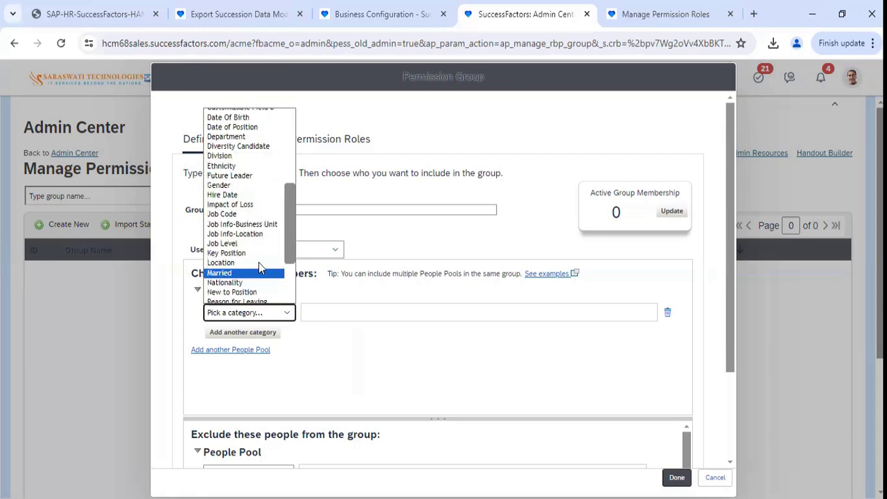
{"action": "scroll", "coordinate": [285, 267], "scroll_direction": "down", "scroll_amount": 3}
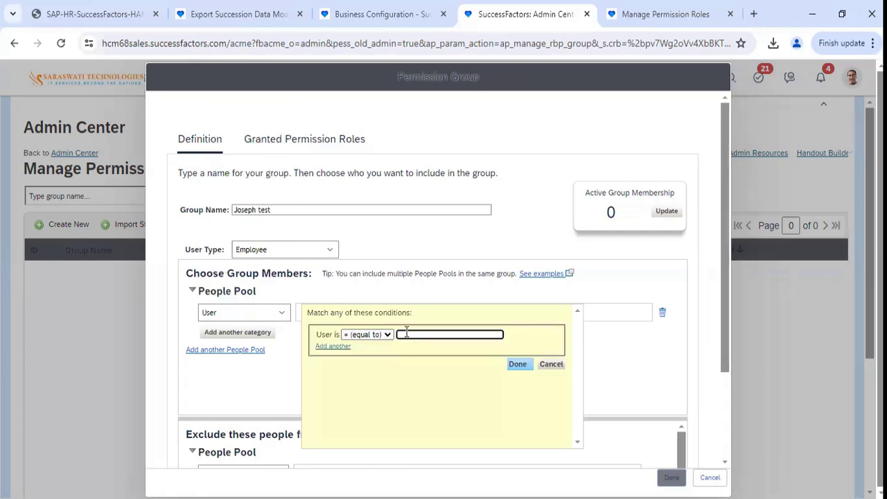
{"action": "type", "text": "Joseph"}
{"action": "left_click", "coordinate": [445, 363]}
{"action": "left_click", "coordinate": [519, 368]}
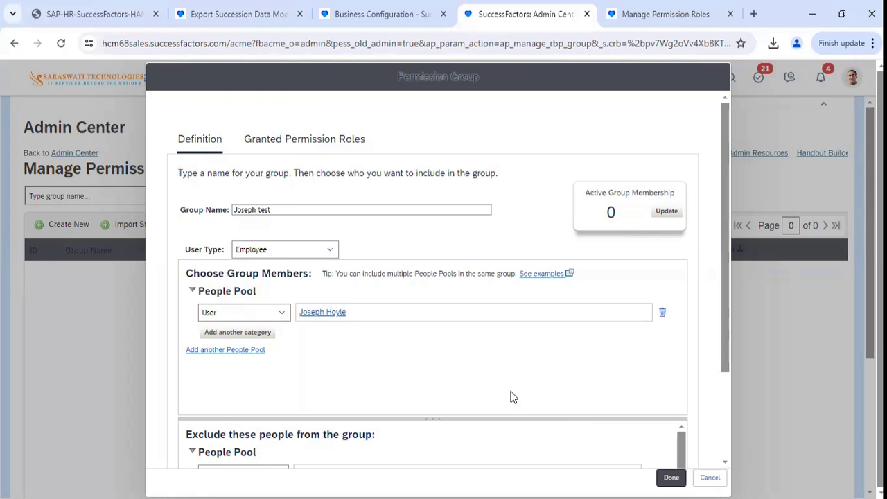
{"action": "left_click", "coordinate": [670, 212]}
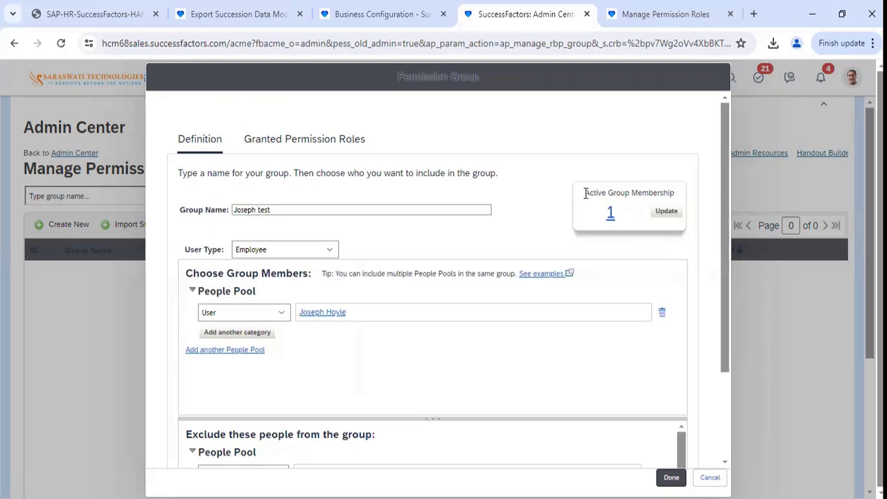
{"action": "triple_click", "coordinate": [672, 195]}
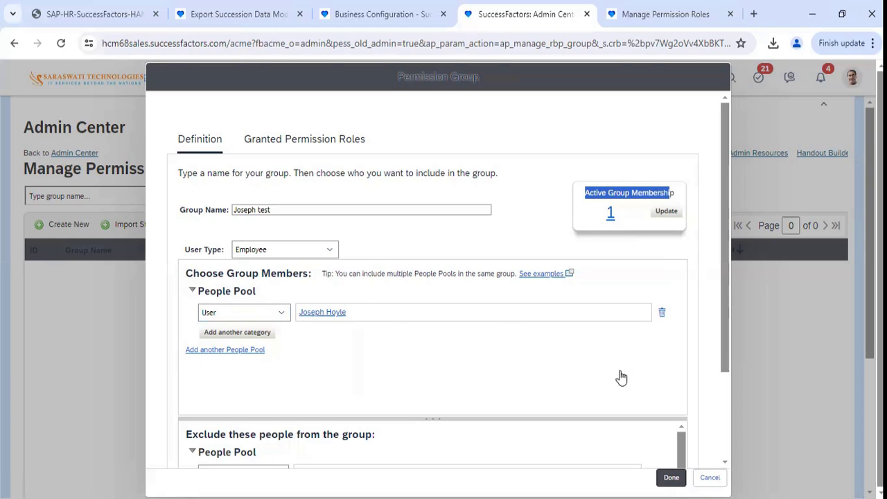
Step: Review the new group's membership and exclusion People Pools and close the group definition
{"action": "scroll", "coordinate": [619, 378], "scroll_direction": "down", "scroll_amount": 3}
{"action": "scroll", "coordinate": [616, 243], "scroll_direction": "up", "scroll_amount": 3}
{"action": "scroll", "coordinate": [498, 299], "scroll_direction": "down", "scroll_amount": 2}
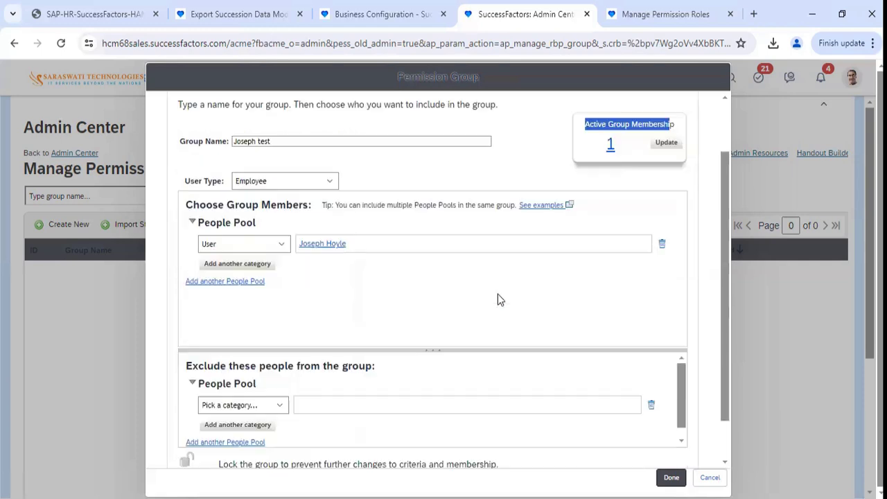
{"action": "scroll", "coordinate": [505, 300], "scroll_direction": "down", "scroll_amount": 1}
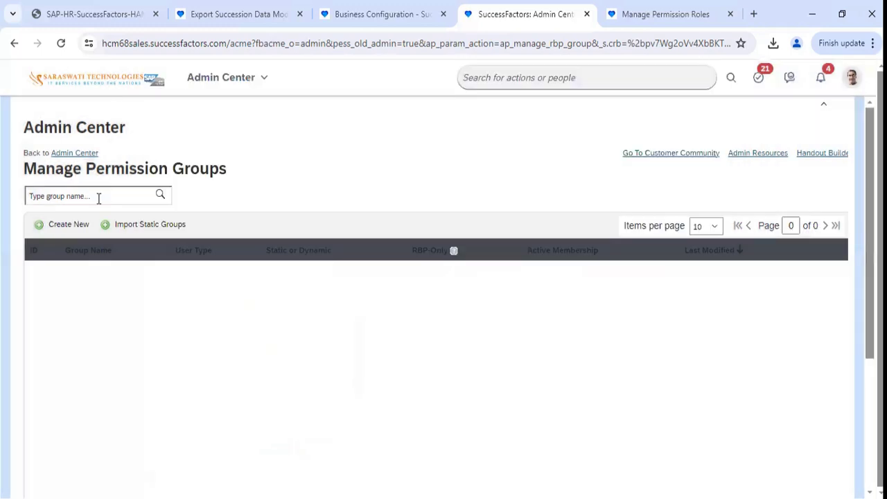
Step: Search the permission groups for the employee's first name, view the matching admin group's definition, and close it without saving
{"action": "left_click", "coordinate": [99, 199]}
{"action": "type", "text": "josep"}
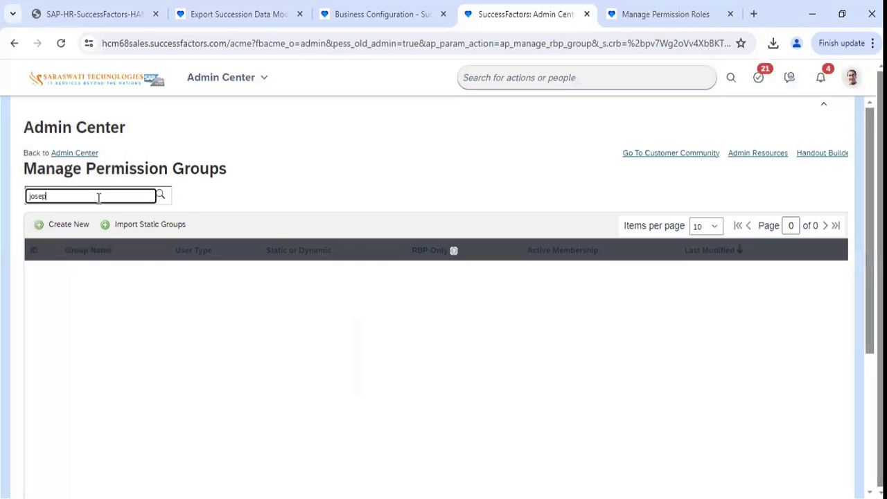
{"action": "type", "text": "h"}
{"action": "left_click", "coordinate": [162, 197]}
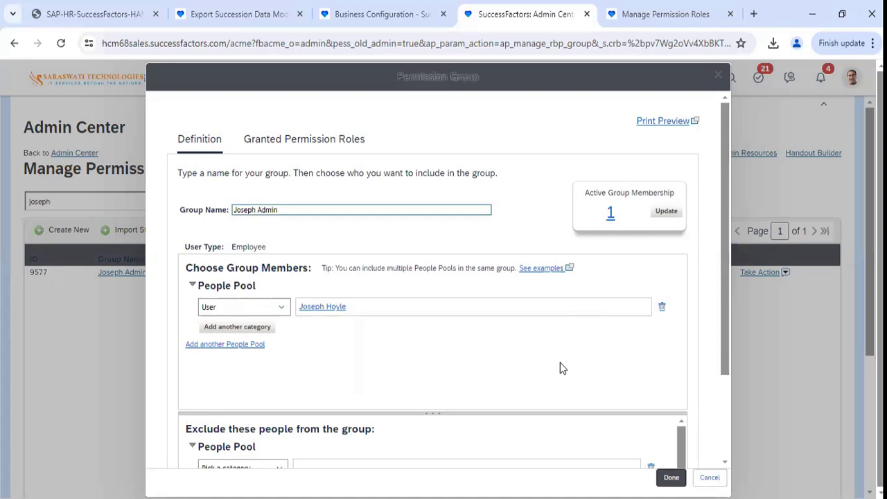
{"action": "scroll", "coordinate": [602, 400], "scroll_direction": "down", "scroll_amount": 2}
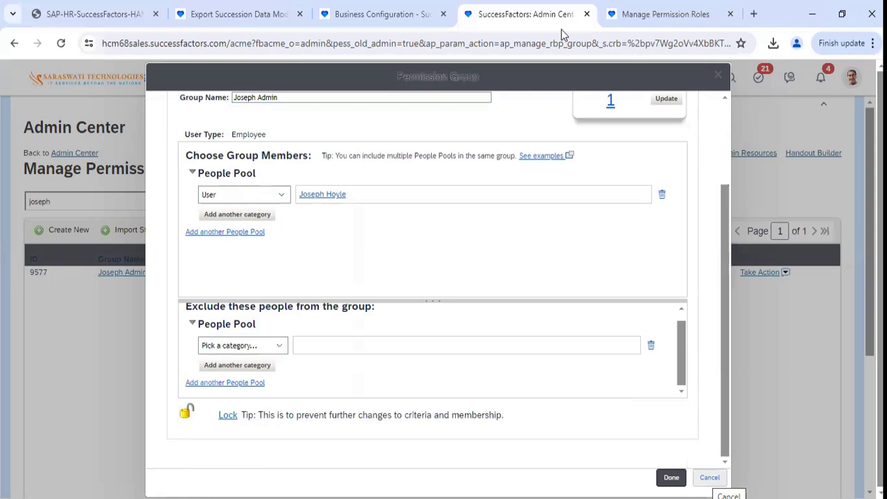
{"action": "left_click", "coordinate": [710, 477]}
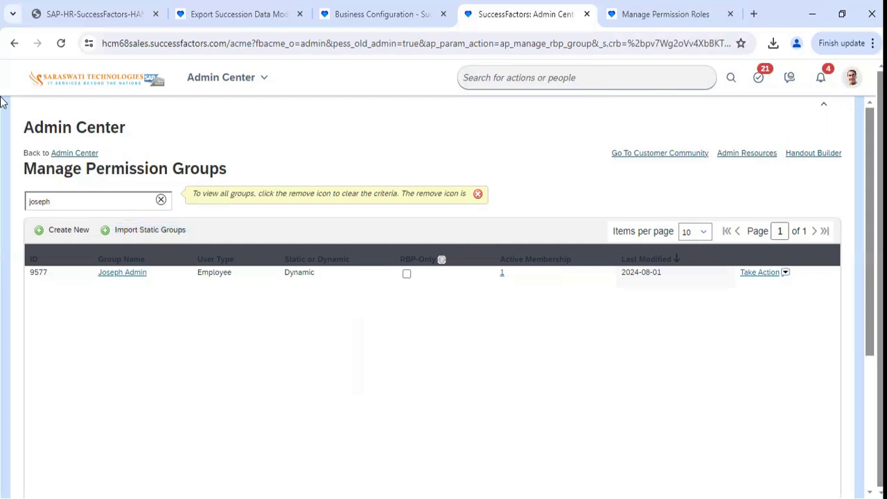
Step: Open the employee's admin group for editing and add another People Pool to its members
{"action": "left_click", "coordinate": [759, 274]}
{"action": "left_click", "coordinate": [771, 286]}
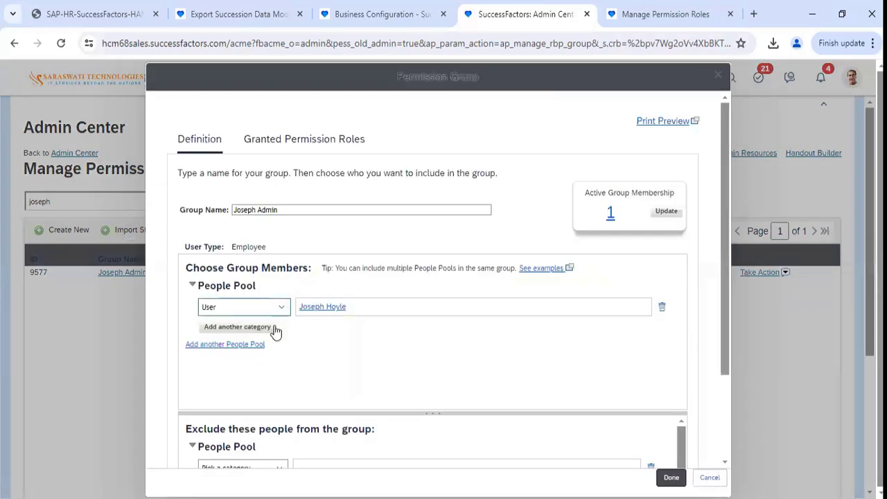
{"action": "left_click", "coordinate": [248, 345]}
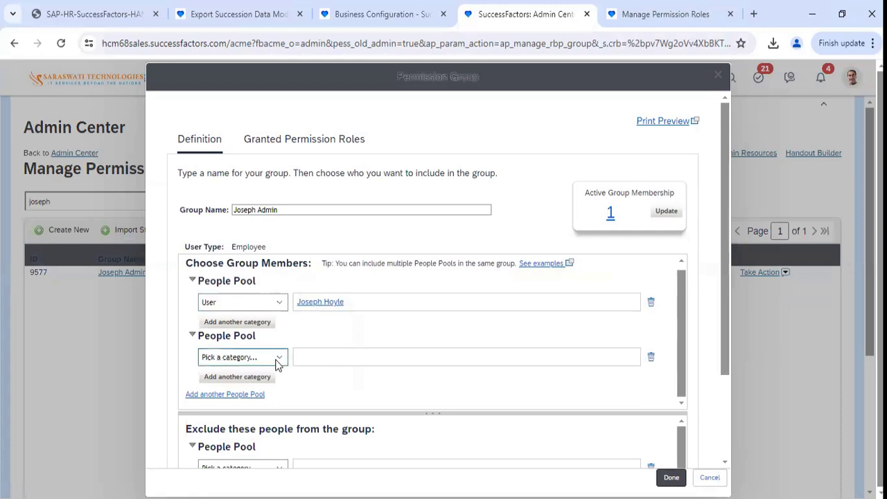
Step: Set the second People Pool to the Country category with India and update the active group membership
{"action": "left_click", "coordinate": [277, 358]}
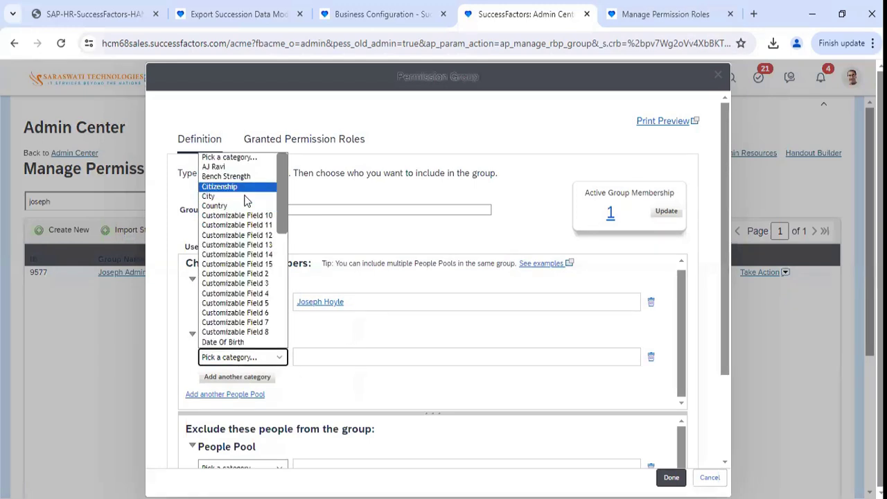
{"action": "left_click", "coordinate": [247, 206]}
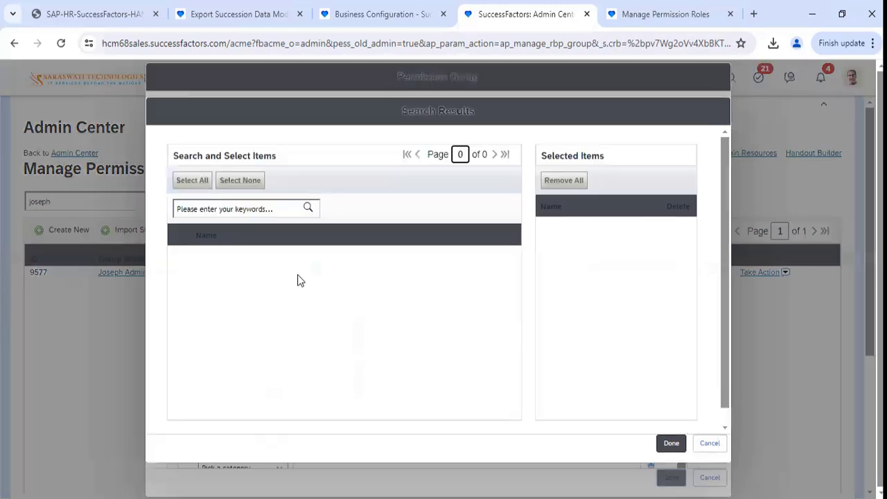
{"action": "left_click", "coordinate": [233, 210]}
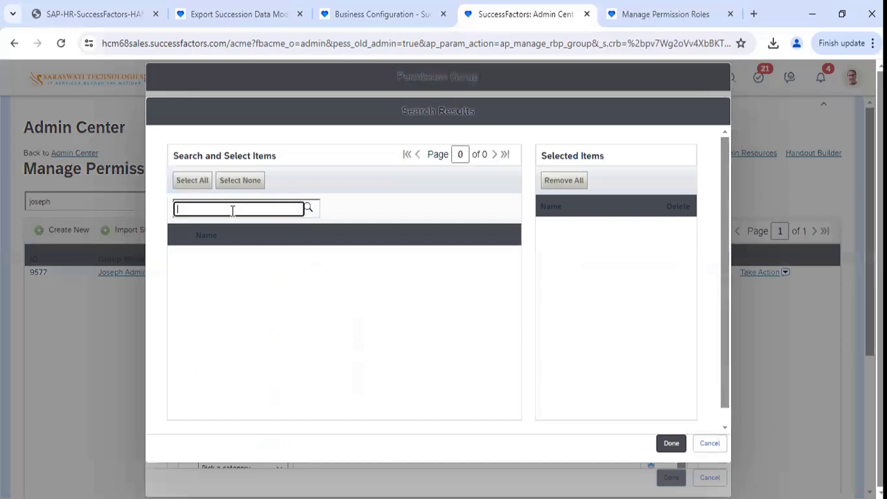
{"action": "type", "text": "india"}
{"action": "left_click", "coordinate": [308, 209]}
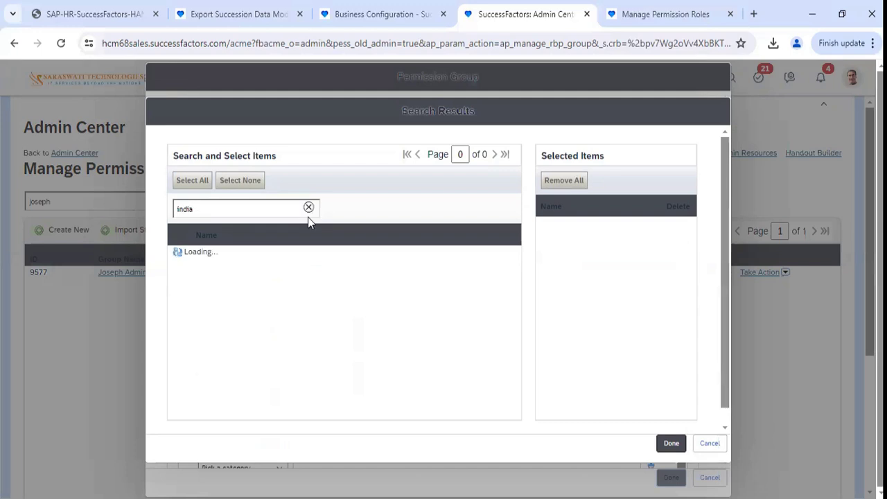
{"action": "left_click", "coordinate": [180, 254]}
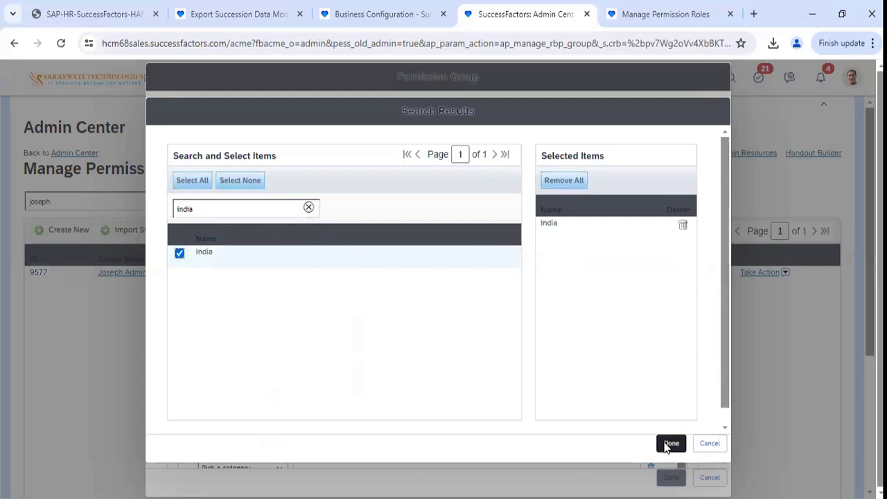
{"action": "left_click", "coordinate": [671, 443]}
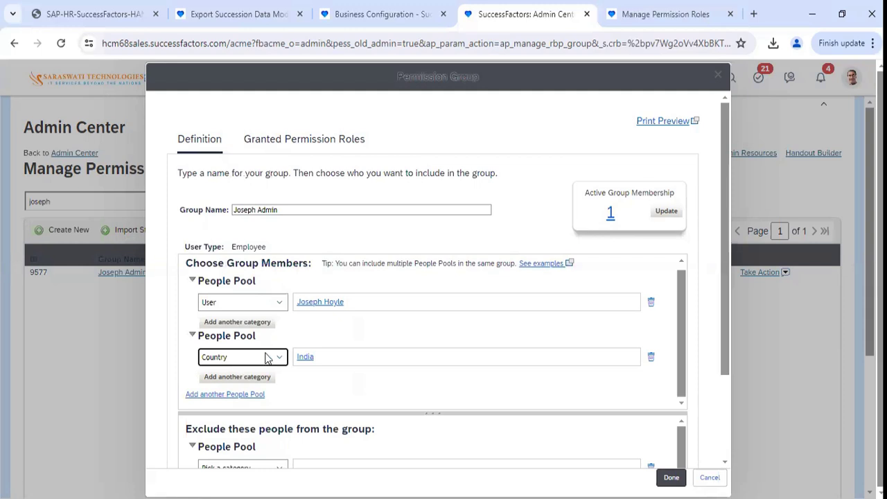
{"action": "left_click", "coordinate": [676, 214]}
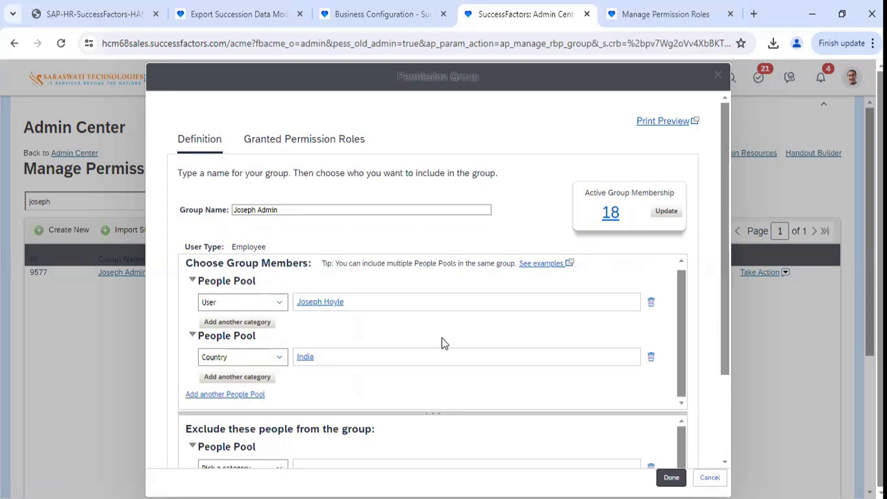
Step: Change the second People Pool's category to Location, search the locations for delhi, and clear the search to list all locations
{"action": "left_click", "coordinate": [281, 362]}
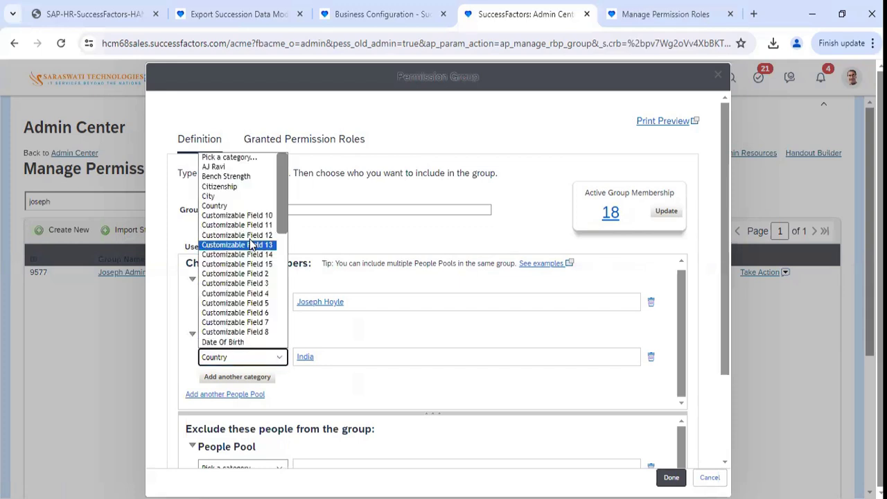
{"action": "scroll", "coordinate": [255, 276], "scroll_direction": "down", "scroll_amount": 5}
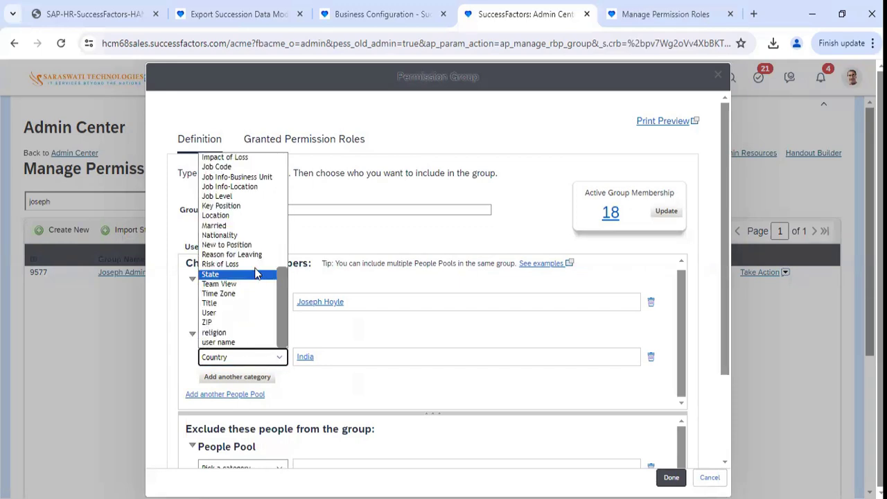
{"action": "left_click", "coordinate": [233, 217]}
{"action": "left_click", "coordinate": [281, 210]}
{"action": "type", "text": "delhi"}
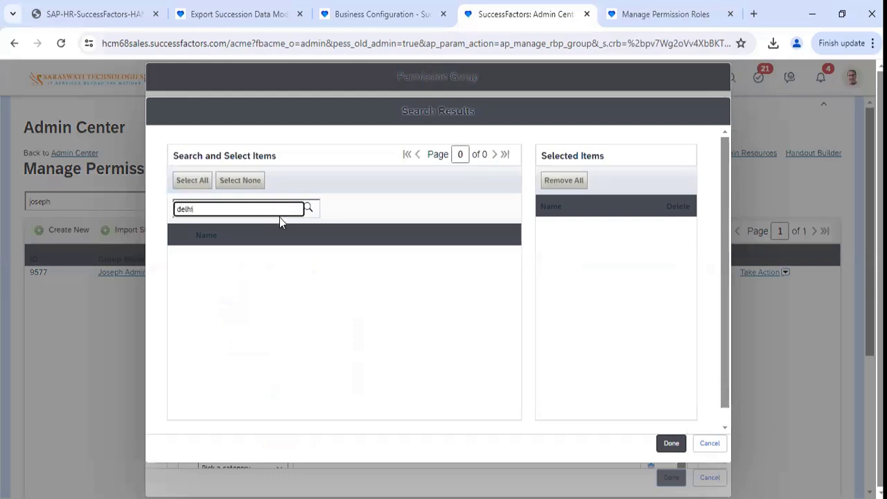
{"action": "key", "text": "Return"}
{"action": "key", "text": "BackSpace"}
{"action": "key", "text": "BackSpace"}
{"action": "left_click", "coordinate": [309, 208]}
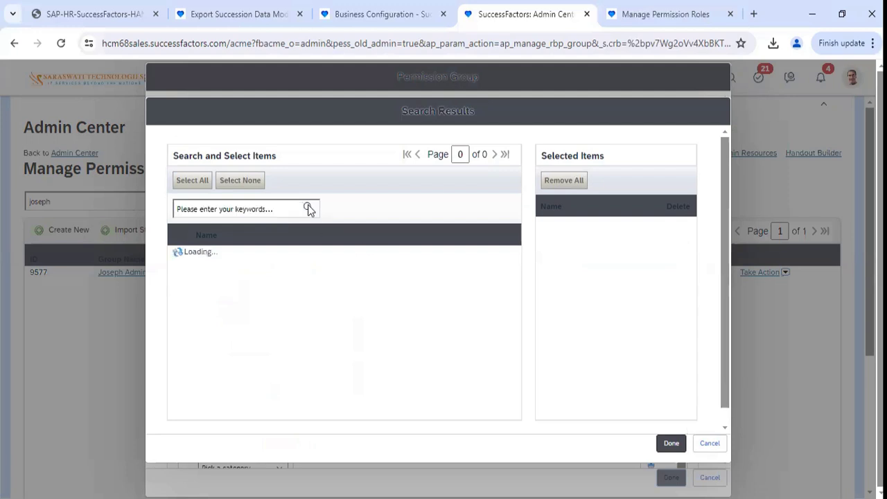
Step: Select Chicago (1710-2011) as the second People Pool's location and update the active group membership
{"action": "scroll", "coordinate": [251, 338], "scroll_direction": "down", "scroll_amount": 2}
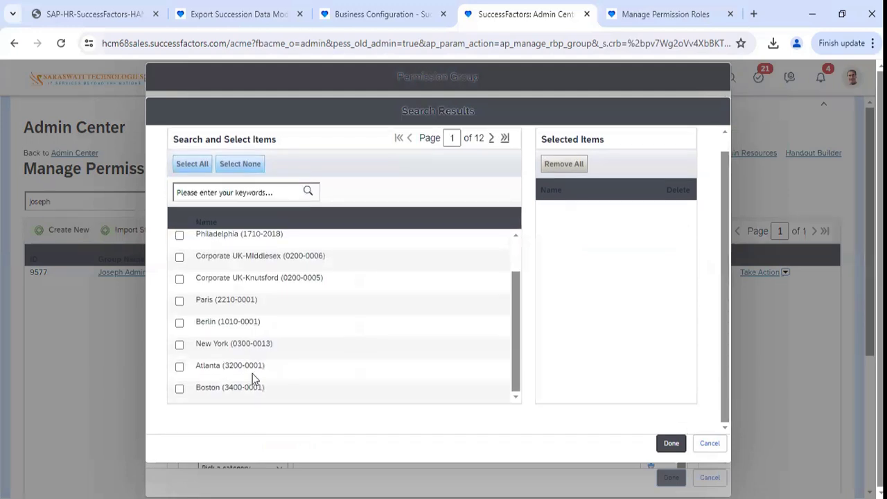
{"action": "scroll", "coordinate": [253, 360], "scroll_direction": "up", "scroll_amount": 2}
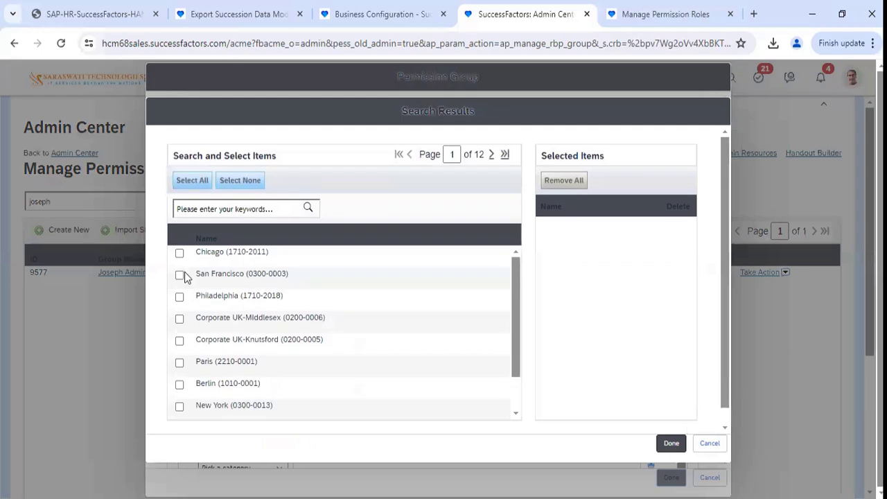
{"action": "left_click", "coordinate": [179, 254]}
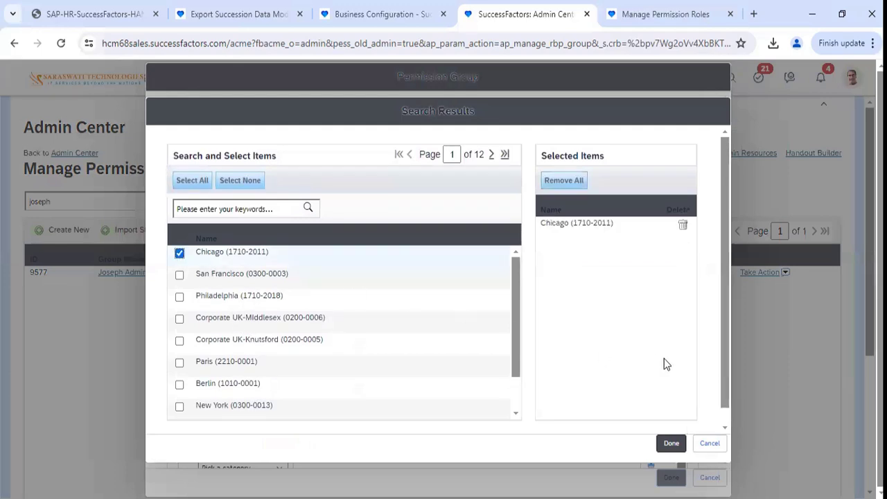
{"action": "left_click", "coordinate": [670, 445]}
{"action": "left_click", "coordinate": [660, 212]}
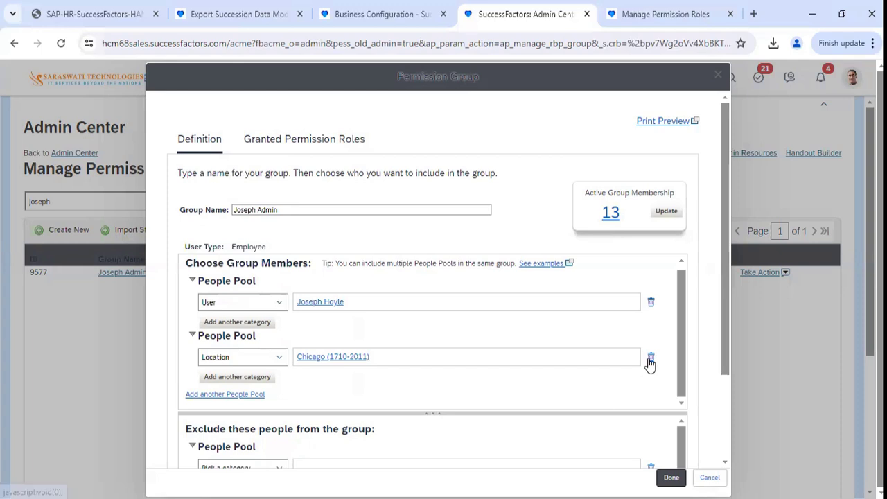
Step: Change the second People Pool's category to religion, select Hindu, and update the active group membership
{"action": "left_click", "coordinate": [279, 358]}
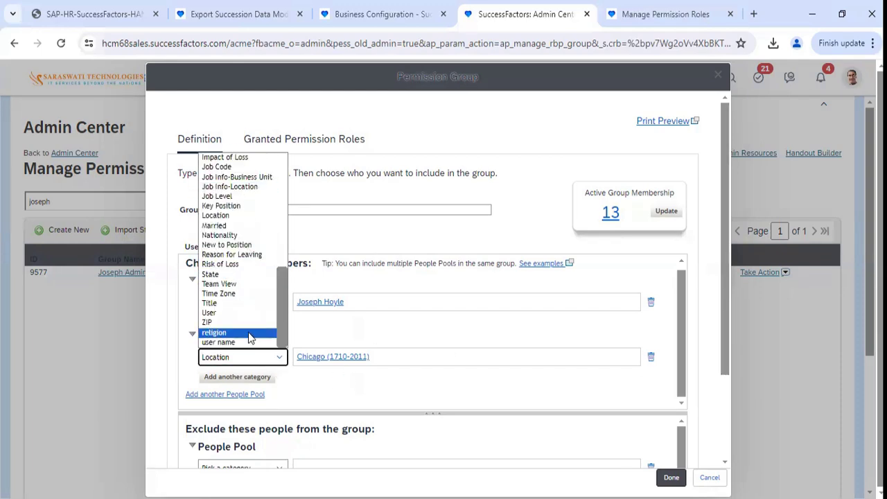
{"action": "left_click", "coordinate": [248, 333]}
{"action": "left_click", "coordinate": [308, 208]}
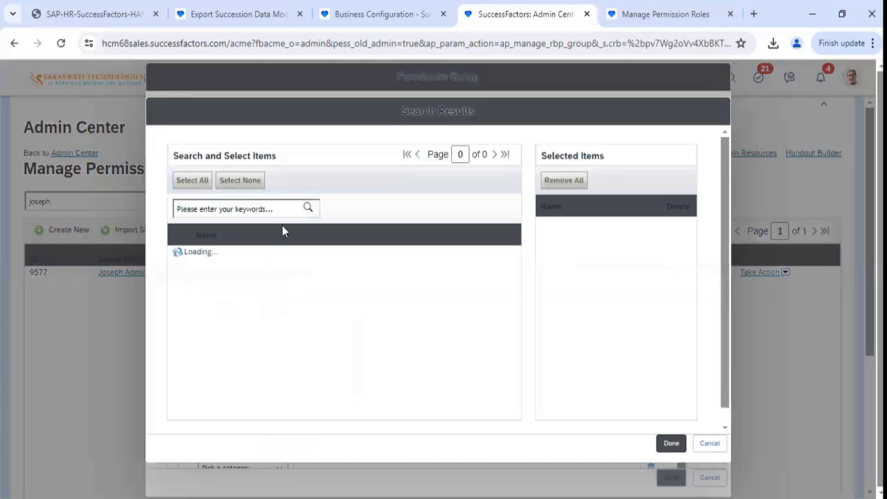
{"action": "scroll", "coordinate": [211, 296], "scroll_direction": "down", "scroll_amount": 2}
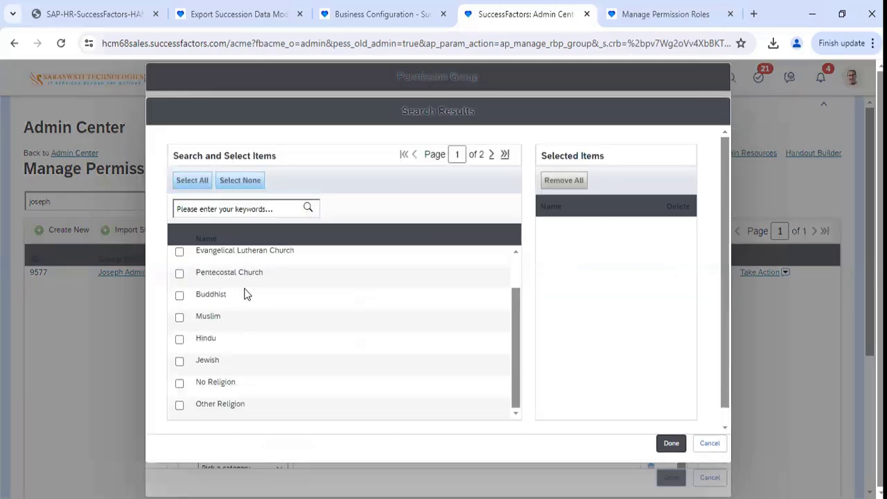
{"action": "left_click", "coordinate": [180, 339]}
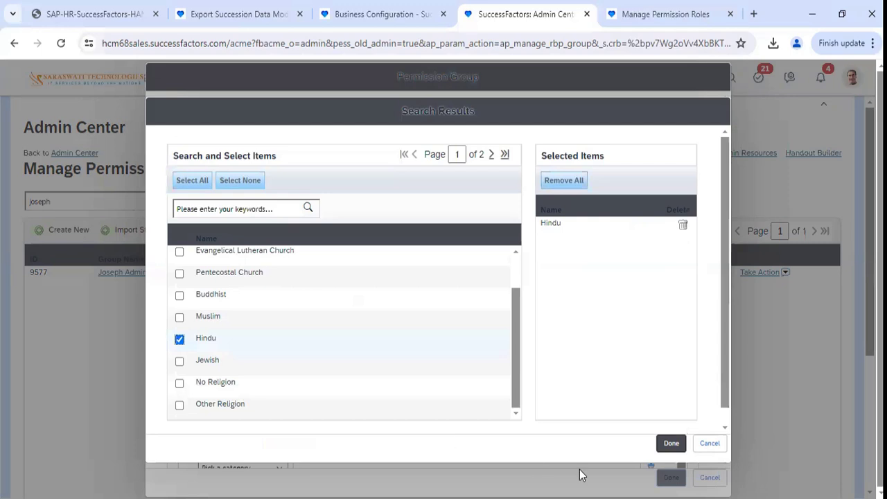
{"action": "left_click", "coordinate": [672, 443]}
{"action": "left_click", "coordinate": [666, 212]}
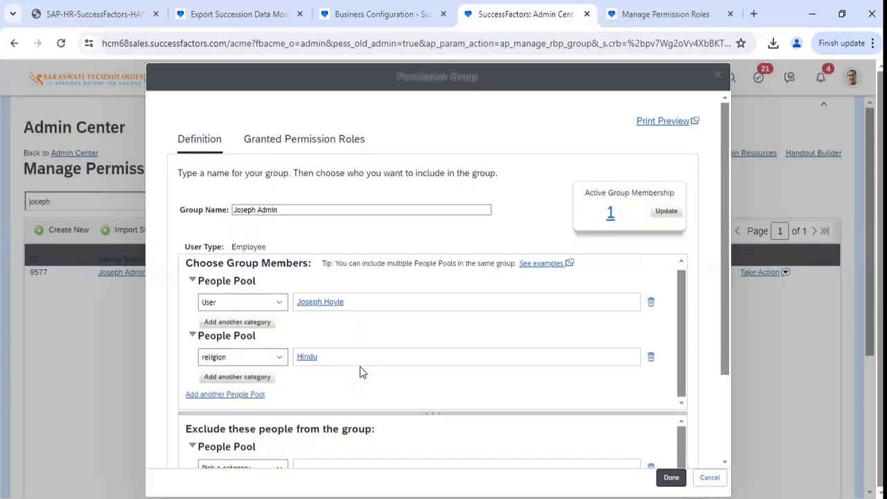
Step: Add Muslim to the second People Pool's religion selection and update the active group membership
{"action": "left_click", "coordinate": [281, 359]}
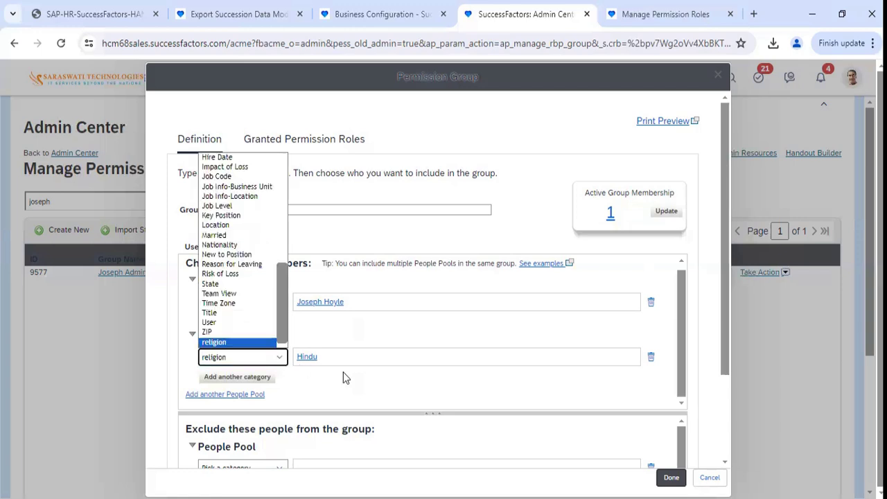
{"action": "left_click", "coordinate": [594, 380]}
{"action": "left_click", "coordinate": [305, 358]}
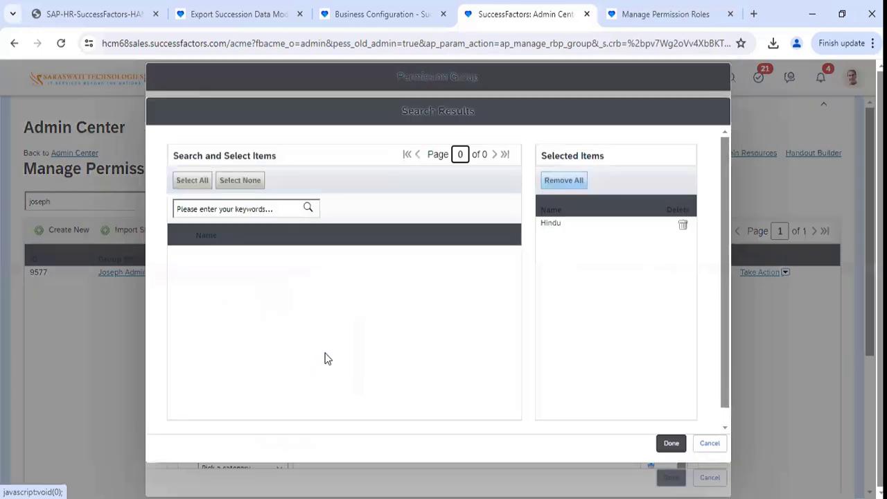
{"action": "left_click", "coordinate": [309, 209]}
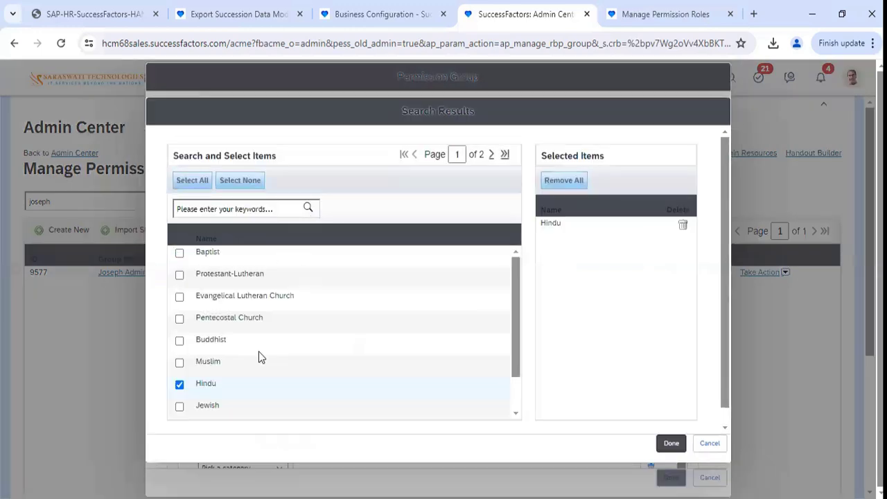
{"action": "left_click", "coordinate": [179, 362]}
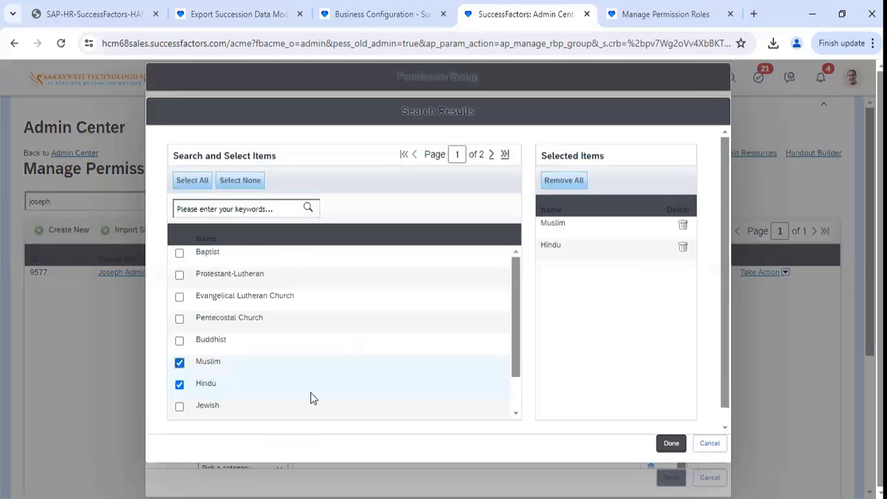
{"action": "left_click", "coordinate": [672, 444]}
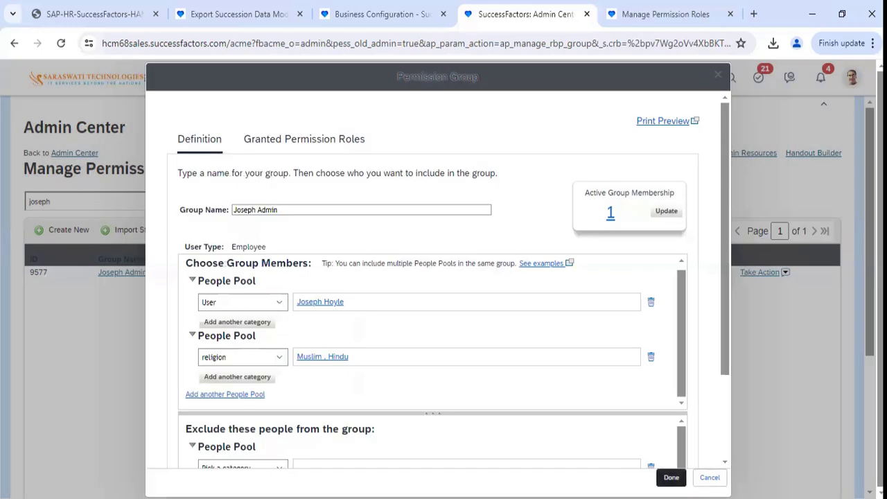
{"action": "left_click", "coordinate": [676, 213]}
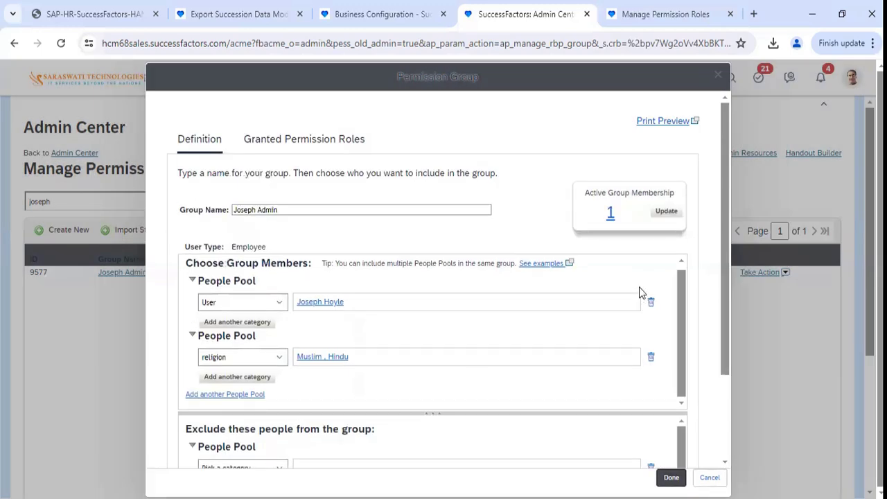
Step: Delete the religion category from the second People Pool
{"action": "left_click", "coordinate": [651, 359]}
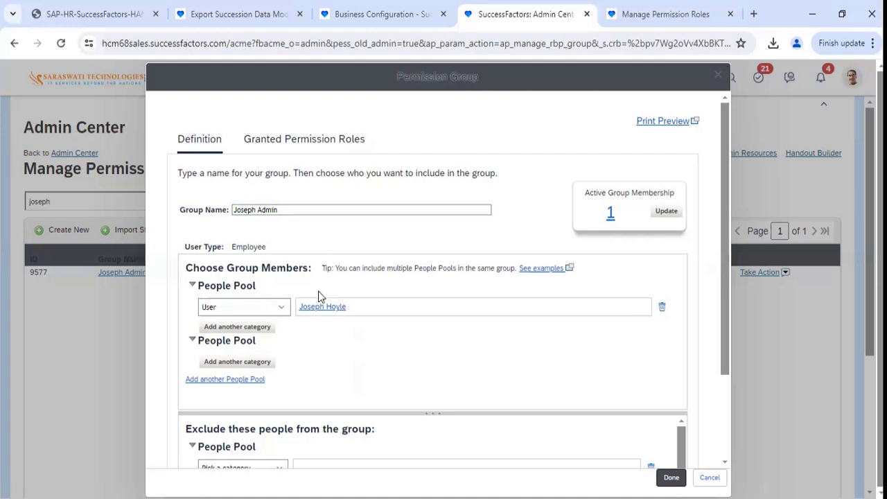
Step: Review the categories available for the first People Pool and finish editing the permission group
{"action": "left_click", "coordinate": [281, 307]}
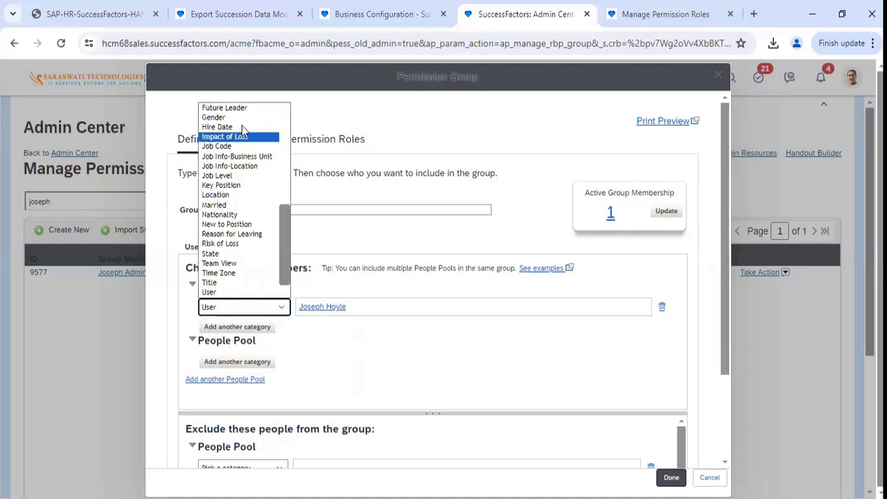
{"action": "scroll", "coordinate": [242, 199], "scroll_direction": "up", "scroll_amount": 5}
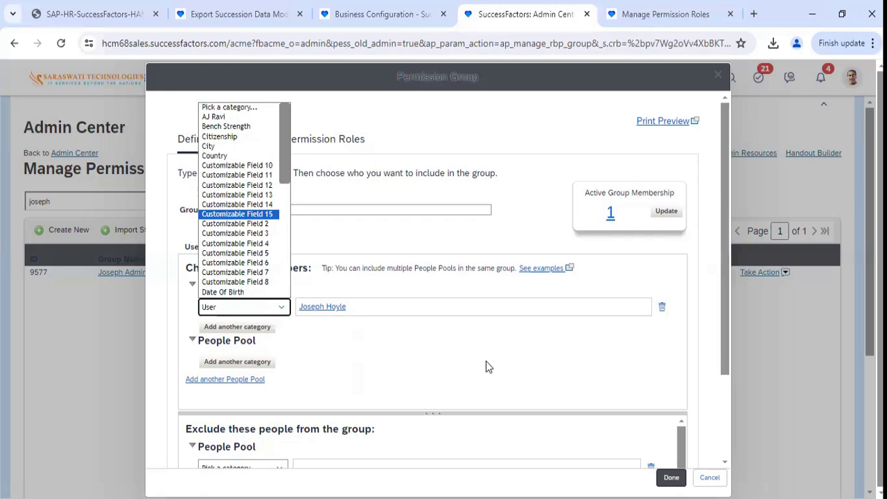
{"action": "left_click", "coordinate": [672, 477]}
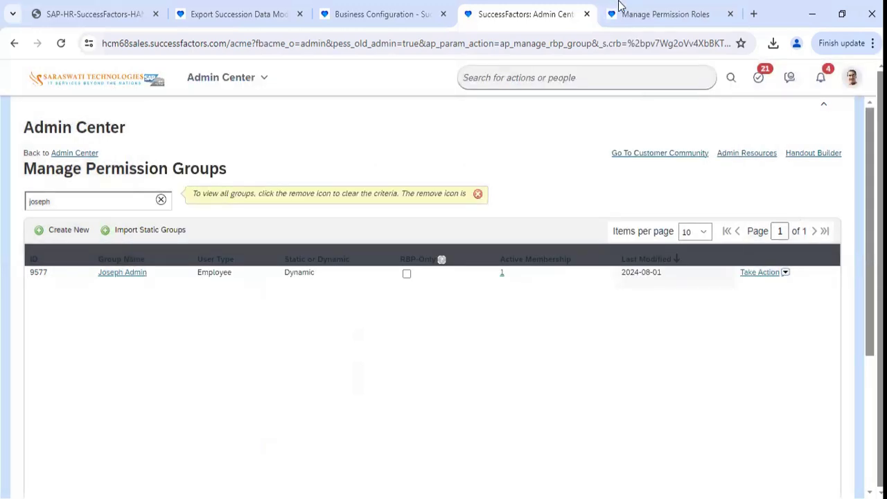
Step: Go to the Manage Permission Roles page and switch back to legacy Role-Based Permissions
{"action": "left_click", "coordinate": [629, 9]}
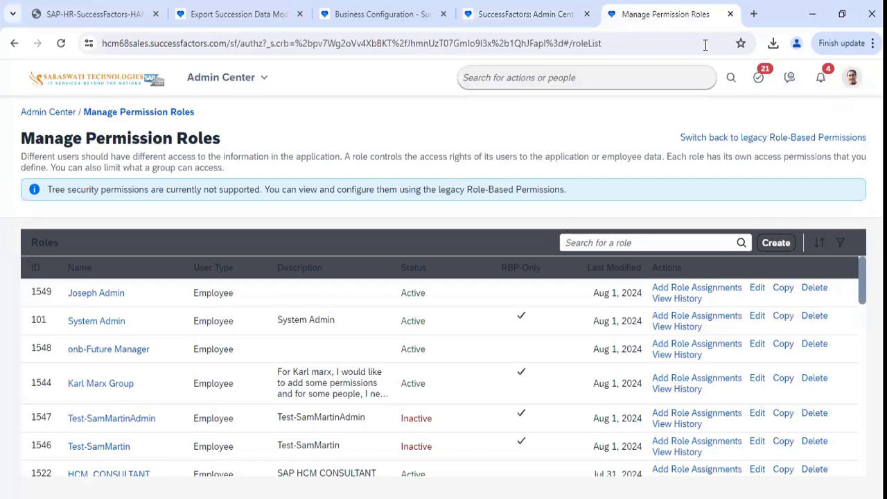
{"action": "triple_click", "coordinate": [705, 141]}
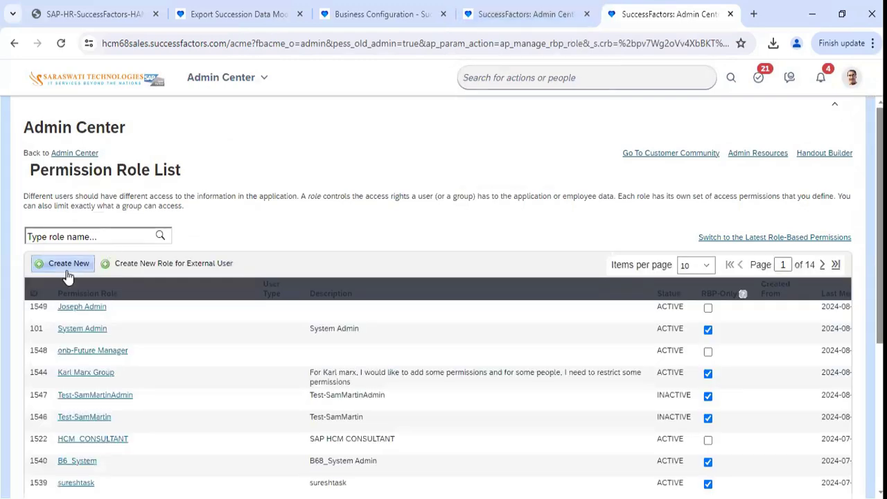
Step: Start a new permission role, giving it the same name as the administrator's permission group and no description
{"action": "left_click", "coordinate": [63, 267]}
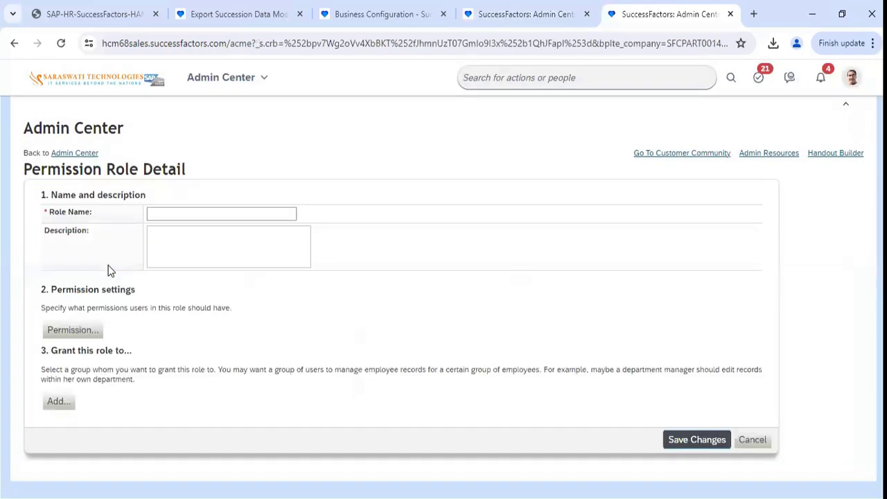
{"action": "left_click", "coordinate": [213, 219]}
{"action": "type", "text": "Joseph Admin"}
{"action": "left_click", "coordinate": [261, 249]}
Step: Open the new role's permission settings and examine the View and Edit options under Employee Data
{"action": "left_click", "coordinate": [57, 334]}
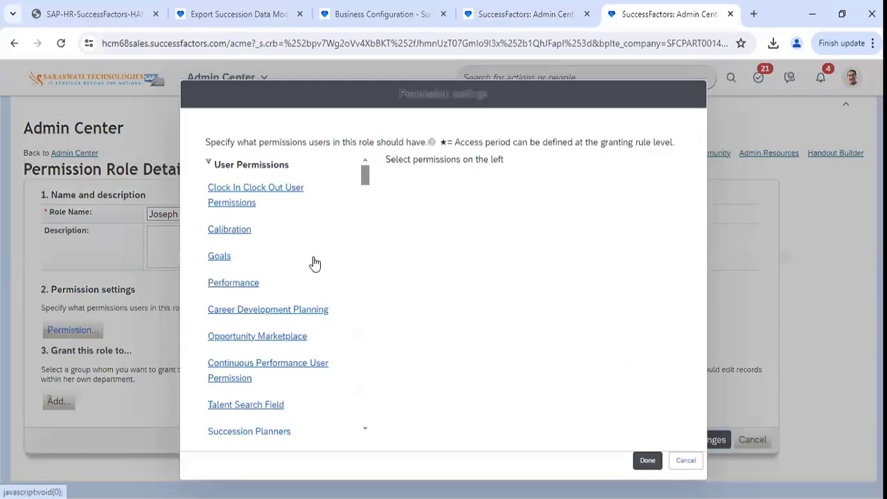
{"action": "scroll", "coordinate": [318, 253], "scroll_direction": "down", "scroll_amount": 1}
{"action": "scroll", "coordinate": [320, 270], "scroll_direction": "down", "scroll_amount": 1}
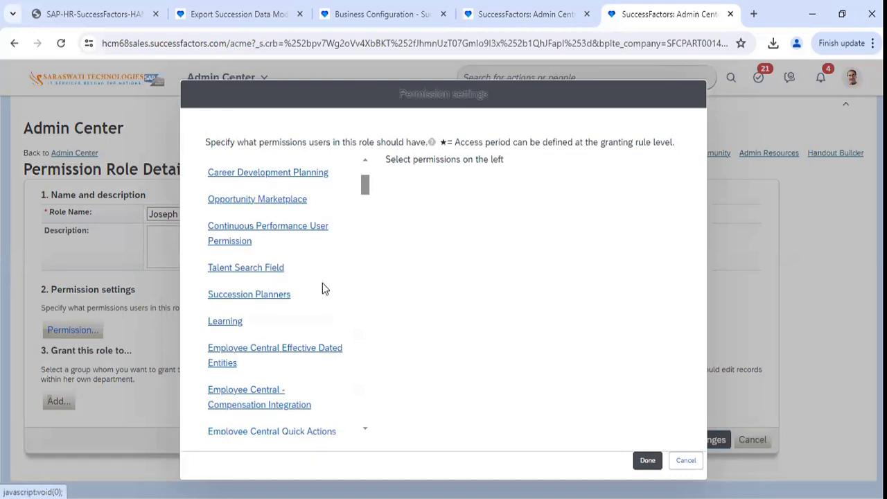
{"action": "scroll", "coordinate": [335, 317], "scroll_direction": "down", "scroll_amount": 2}
{"action": "scroll", "coordinate": [336, 313], "scroll_direction": "down", "scroll_amount": 4}
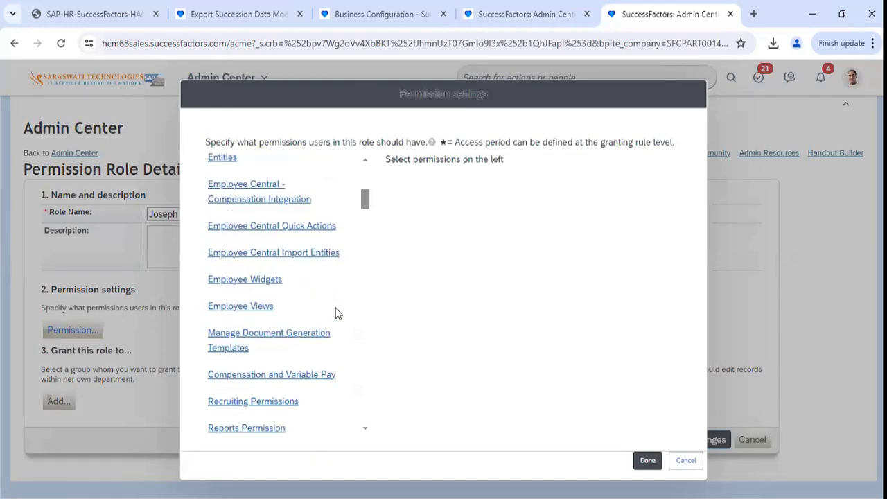
{"action": "scroll", "coordinate": [320, 305], "scroll_direction": "down", "scroll_amount": 1}
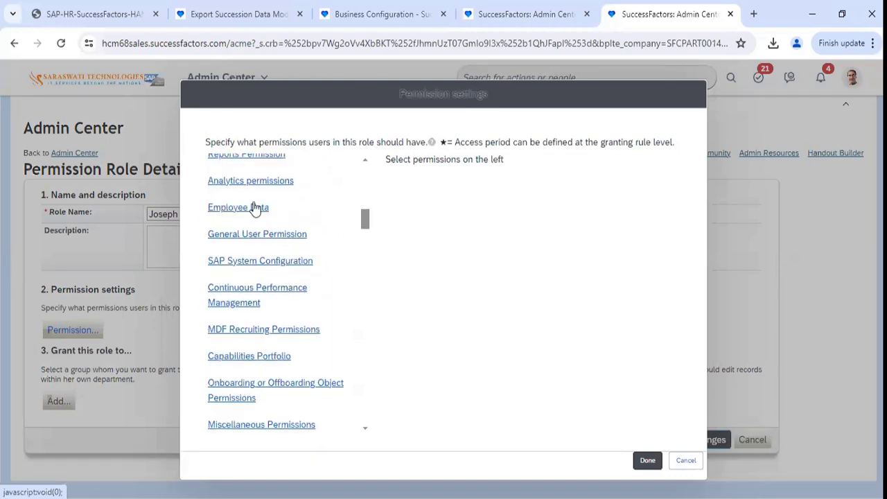
{"action": "left_click", "coordinate": [274, 208]}
{"action": "scroll", "coordinate": [535, 240], "scroll_direction": "down", "scroll_amount": 3}
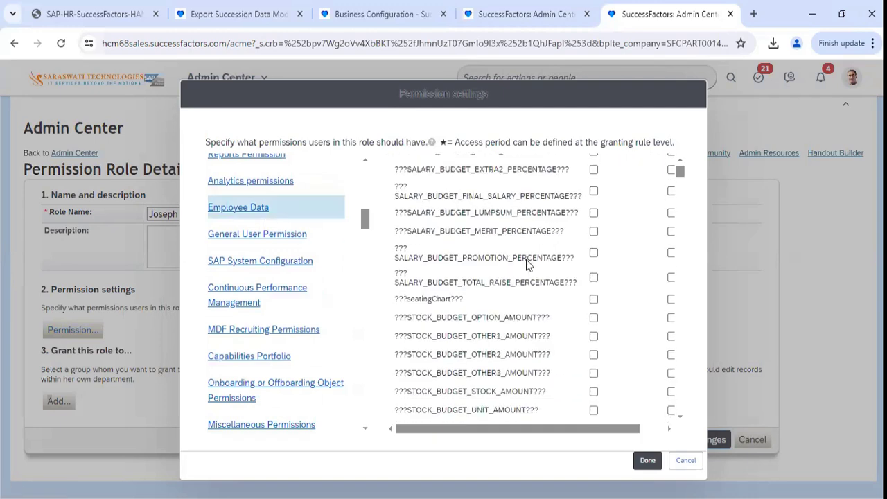
{"action": "scroll", "coordinate": [521, 330], "scroll_direction": "down", "scroll_amount": 10}
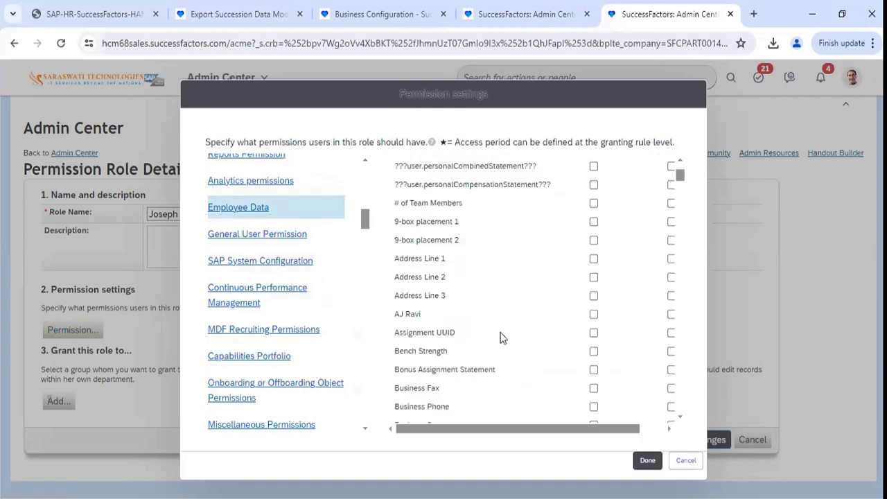
{"action": "scroll", "coordinate": [588, 357], "scroll_direction": "down", "scroll_amount": 3}
{"action": "scroll", "coordinate": [589, 353], "scroll_direction": "up", "scroll_amount": 15}
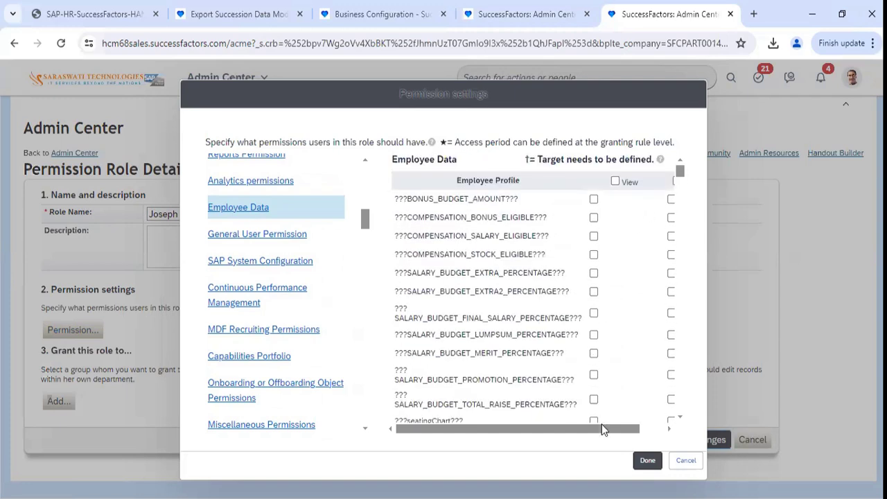
{"action": "left_click_drag", "start_coordinate": [619, 433], "coordinate": [644, 431]}
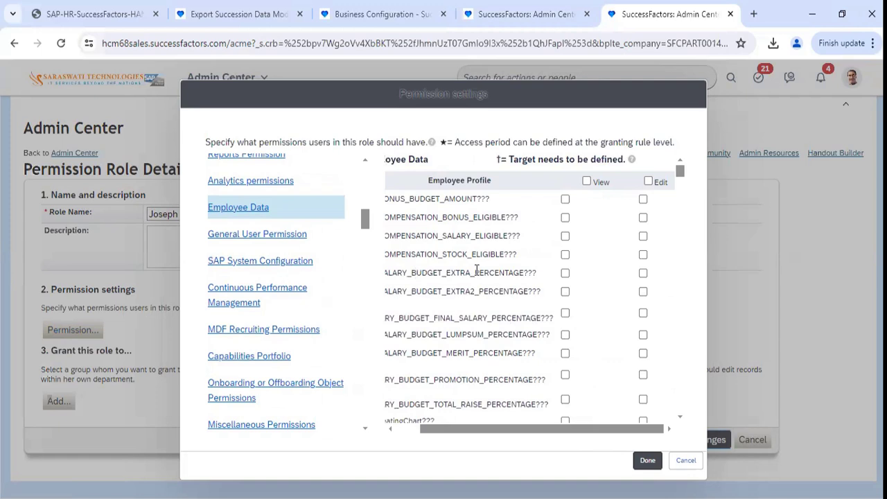
Step: Look through the Miscellaneous Permissions, Data Retention Management and other user permission categories, and cancel the permission settings
{"action": "scroll", "coordinate": [329, 366], "scroll_direction": "down", "scroll_amount": 1}
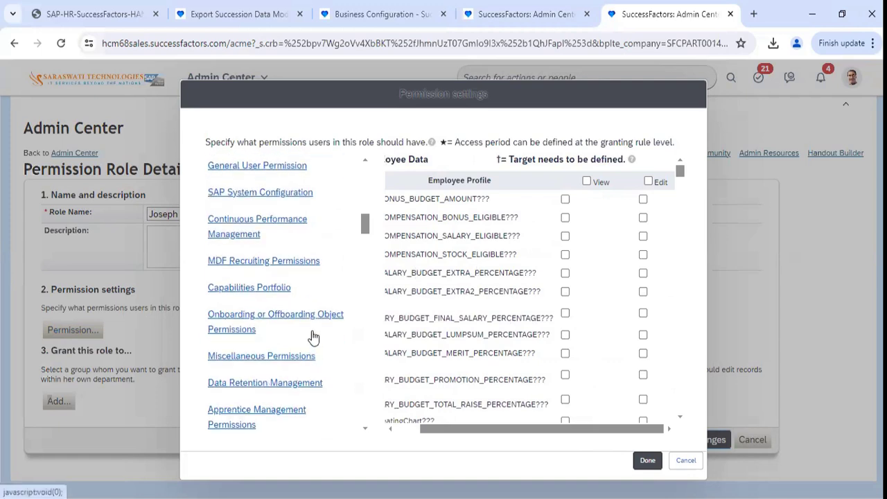
{"action": "left_click", "coordinate": [312, 323]}
{"action": "left_click", "coordinate": [305, 357]}
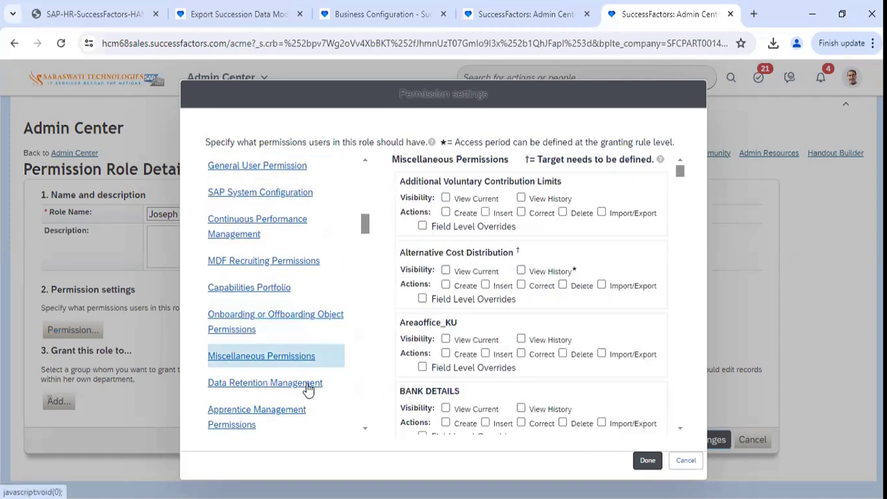
{"action": "left_click", "coordinate": [309, 388]}
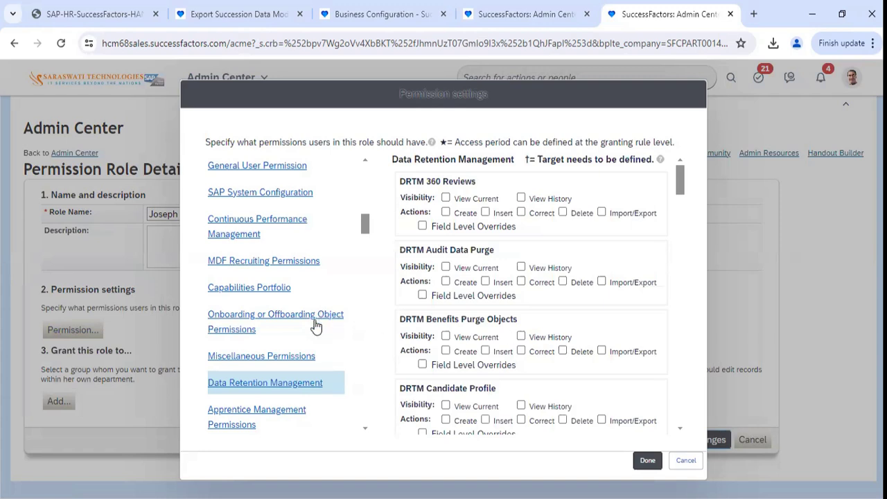
{"action": "scroll", "coordinate": [349, 284], "scroll_direction": "up", "scroll_amount": 3}
{"action": "scroll", "coordinate": [349, 284], "scroll_direction": "up", "scroll_amount": 2}
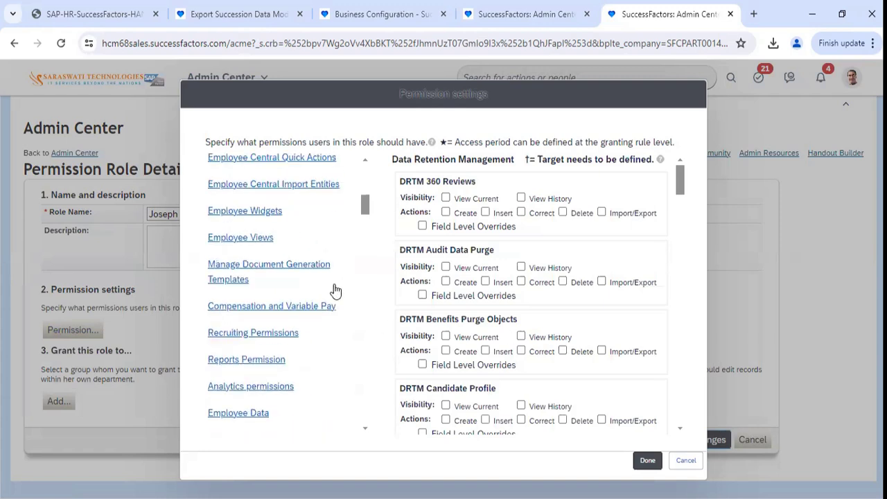
{"action": "scroll", "coordinate": [324, 292], "scroll_direction": "up", "scroll_amount": 3}
{"action": "scroll", "coordinate": [325, 292], "scroll_direction": "up", "scroll_amount": 1}
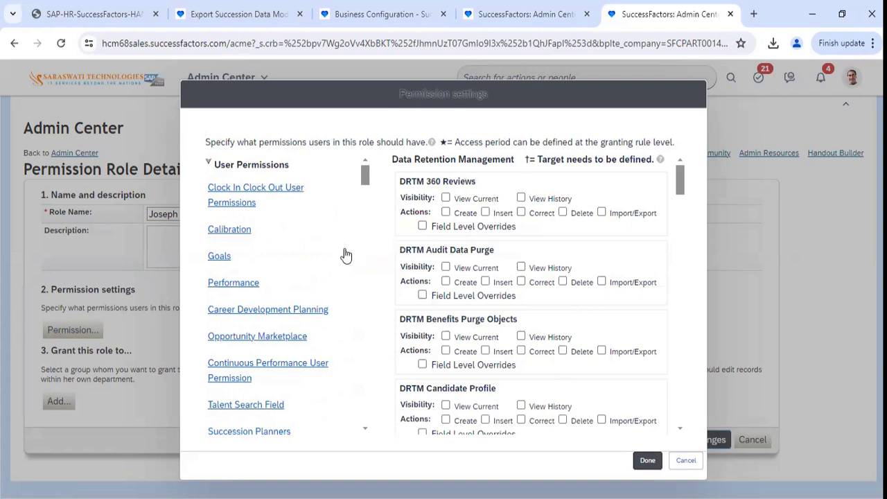
{"action": "scroll", "coordinate": [365, 285], "scroll_direction": "down", "scroll_amount": 1}
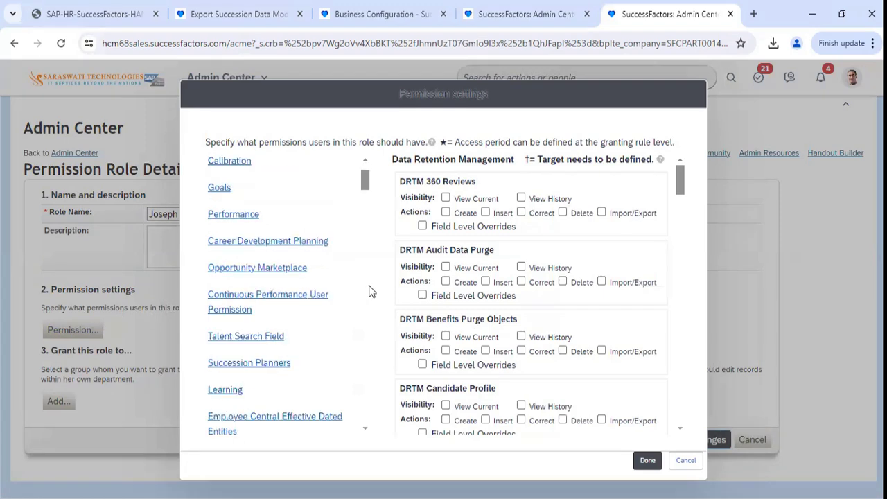
{"action": "left_click", "coordinate": [679, 460]}
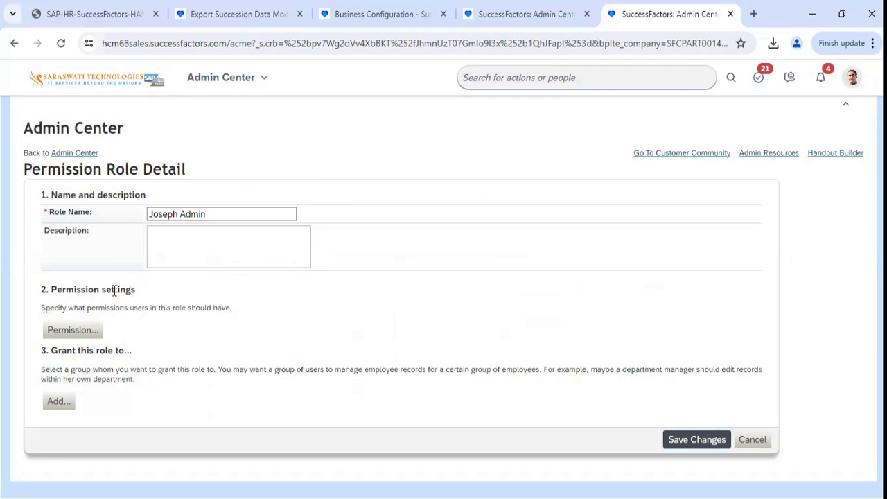
Step: Reopen the role's permission settings and grant View permission for all Employee Views sections
{"action": "left_click", "coordinate": [100, 330]}
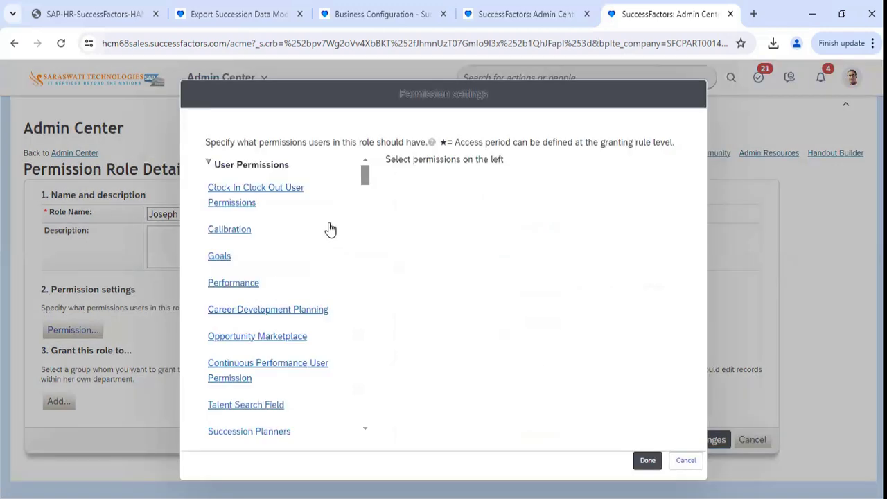
{"action": "scroll", "coordinate": [326, 232], "scroll_direction": "down", "scroll_amount": 1}
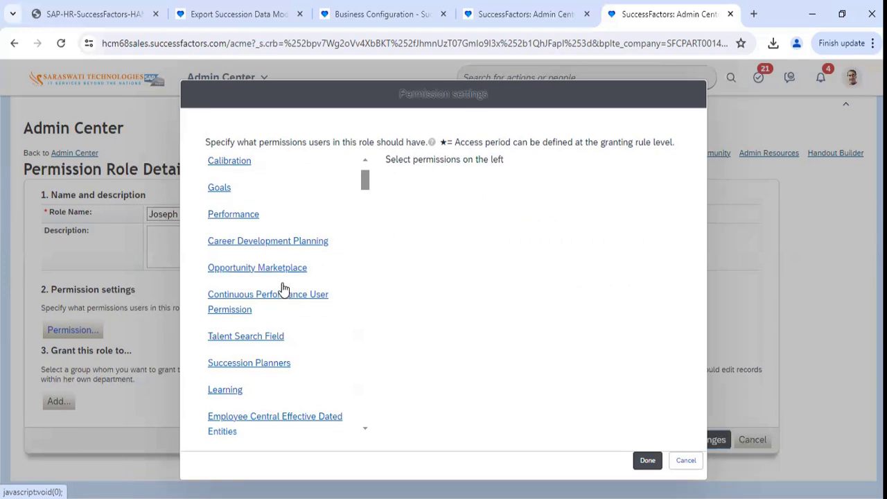
{"action": "scroll", "coordinate": [276, 279], "scroll_direction": "down", "scroll_amount": 3}
{"action": "scroll", "coordinate": [278, 278], "scroll_direction": "down", "scroll_amount": 3}
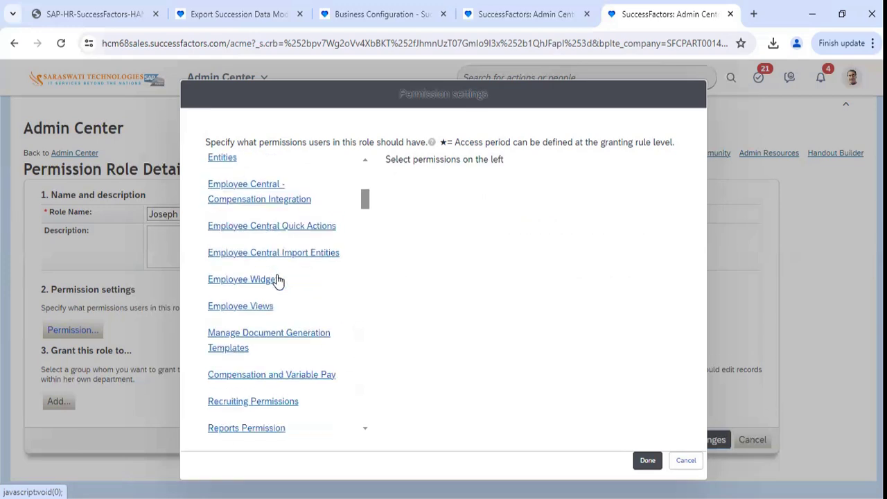
{"action": "left_click", "coordinate": [248, 179]}
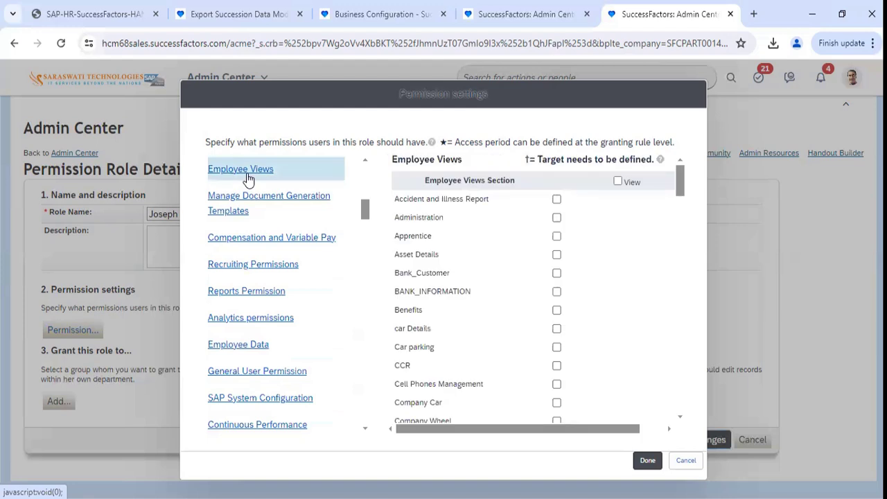
{"action": "scroll", "coordinate": [479, 251], "scroll_direction": "down", "scroll_amount": 2}
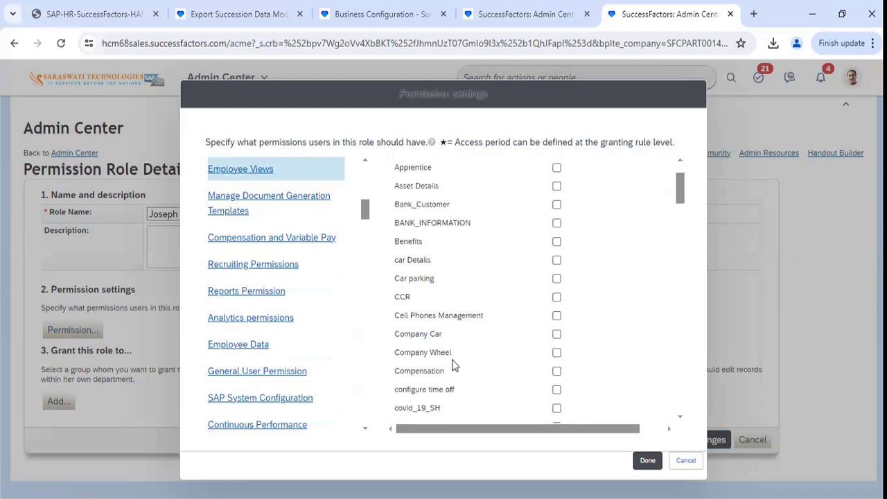
{"action": "scroll", "coordinate": [432, 374], "scroll_direction": "down", "scroll_amount": 2}
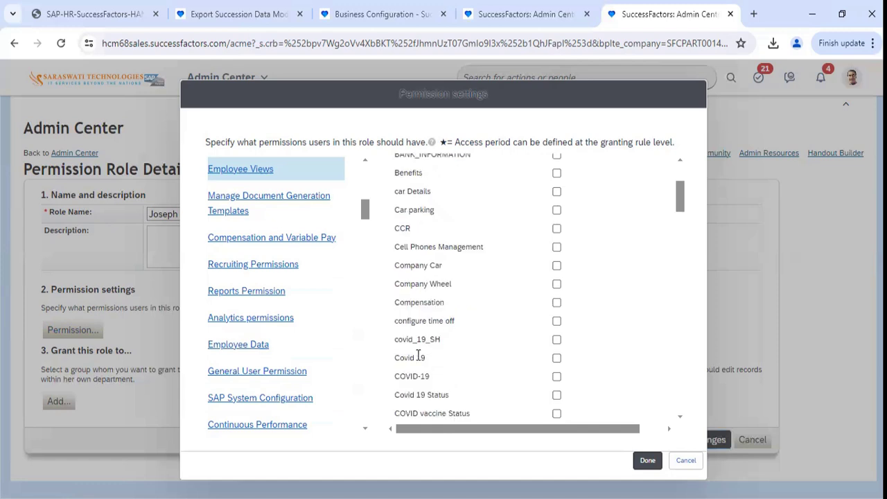
{"action": "scroll", "coordinate": [532, 365], "scroll_direction": "down", "scroll_amount": 8}
{"action": "scroll", "coordinate": [493, 356], "scroll_direction": "up", "scroll_amount": 12}
{"action": "left_click", "coordinate": [618, 183]}
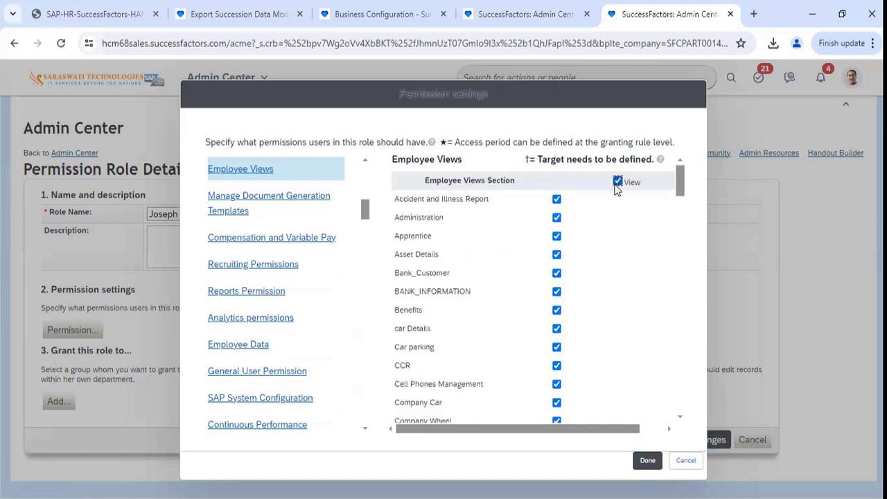
{"action": "left_click", "coordinate": [642, 427]}
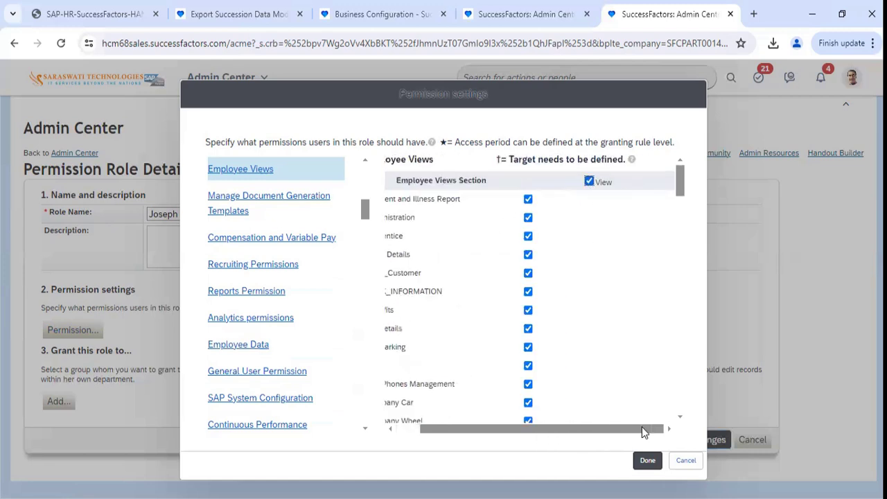
{"action": "left_click_drag", "start_coordinate": [536, 429], "coordinate": [501, 422]}
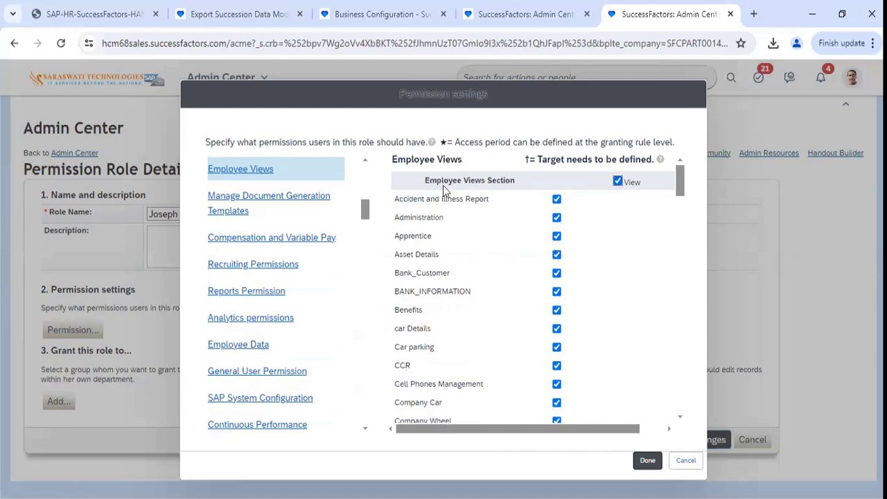
Step: Examine the Employee Data fields in the permission settings, and cancel both the settings and the new role
{"action": "left_click", "coordinate": [216, 352]}
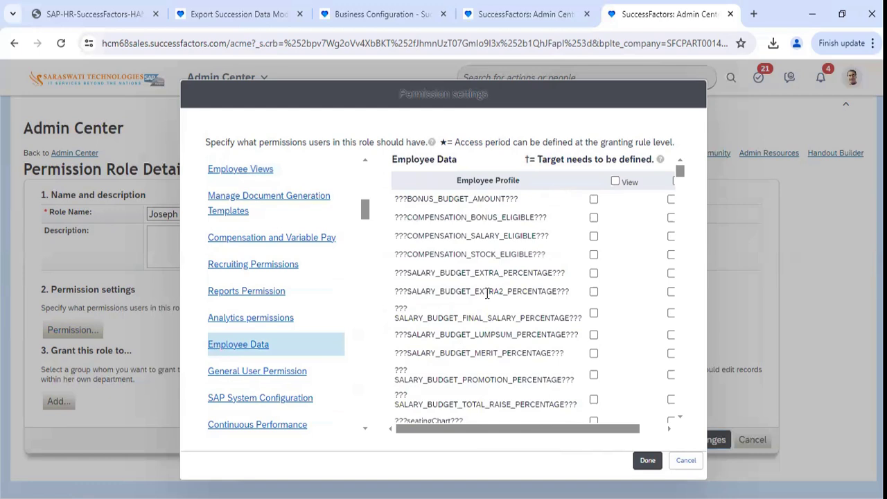
{"action": "scroll", "coordinate": [488, 294], "scroll_direction": "down", "scroll_amount": 8}
{"action": "scroll", "coordinate": [596, 319], "scroll_direction": "up", "scroll_amount": 3}
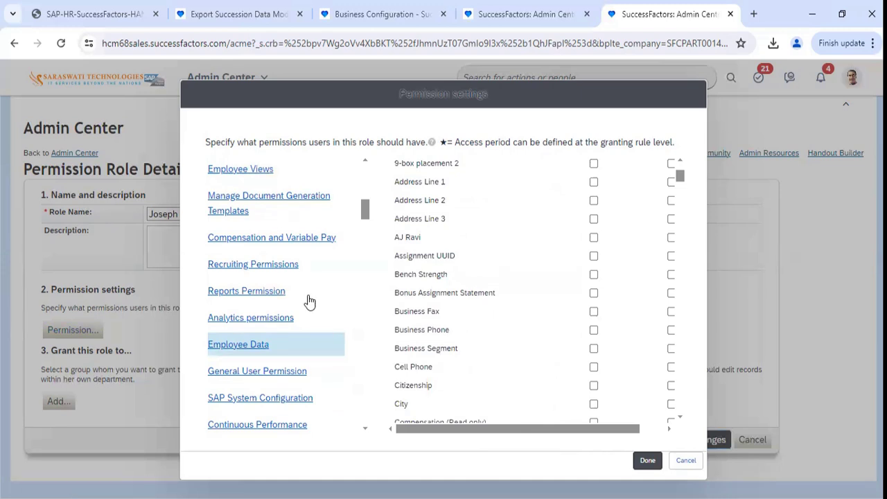
{"action": "scroll", "coordinate": [307, 298], "scroll_direction": "up", "scroll_amount": 3}
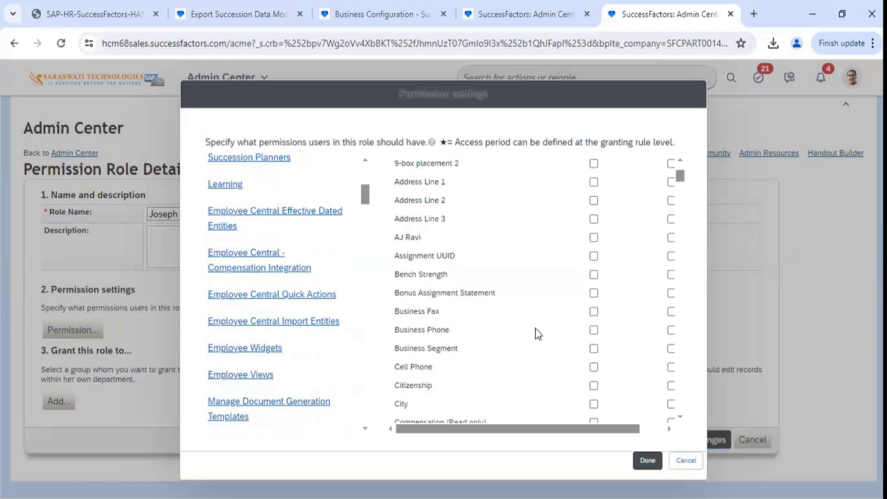
{"action": "left_click", "coordinate": [681, 462]}
{"action": "left_click", "coordinate": [761, 452]}
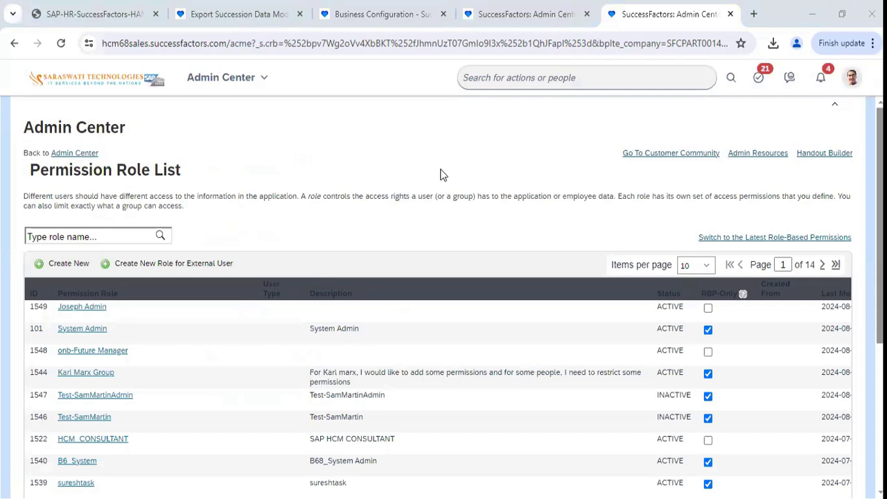
Step: Open the permission role with ID 1549, and check the custom-string22 Test 01 entry in Business Configuration
{"action": "left_click", "coordinate": [853, 76]}
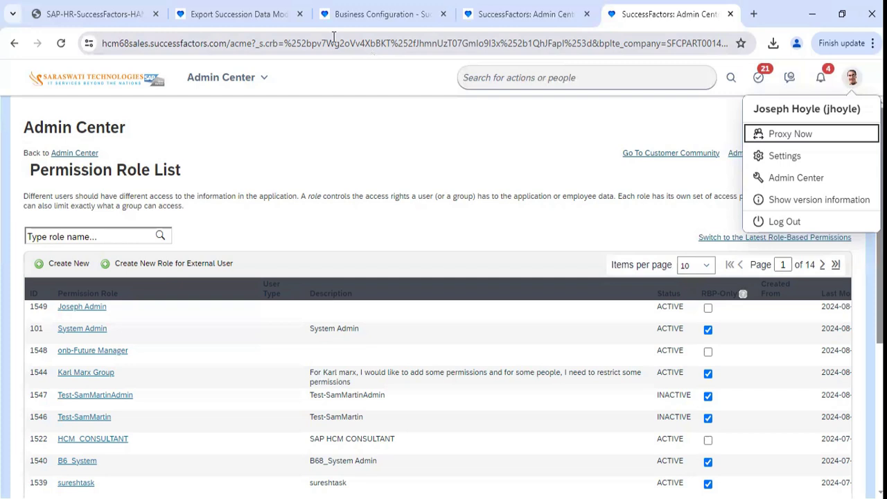
{"action": "left_click", "coordinate": [95, 314]}
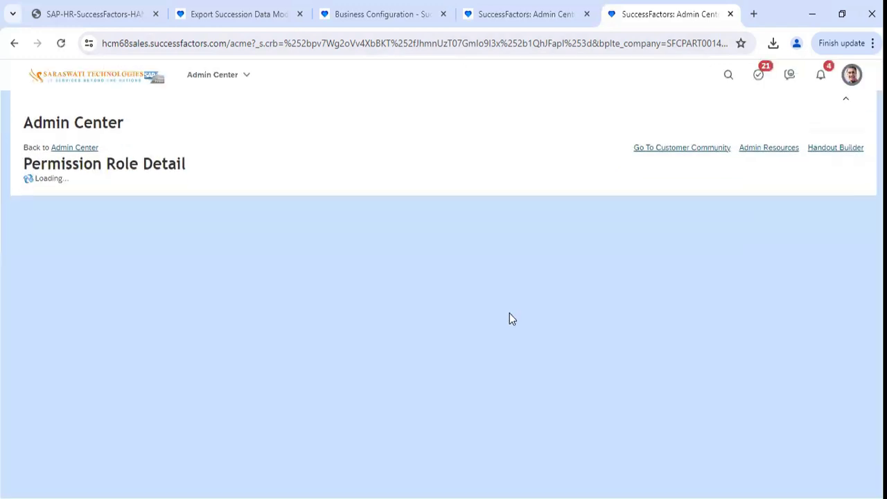
{"action": "left_click", "coordinate": [398, 13]}
{"action": "scroll", "coordinate": [410, 316], "scroll_direction": "down", "scroll_amount": 5}
{"action": "scroll", "coordinate": [396, 305], "scroll_direction": "down", "scroll_amount": 15}
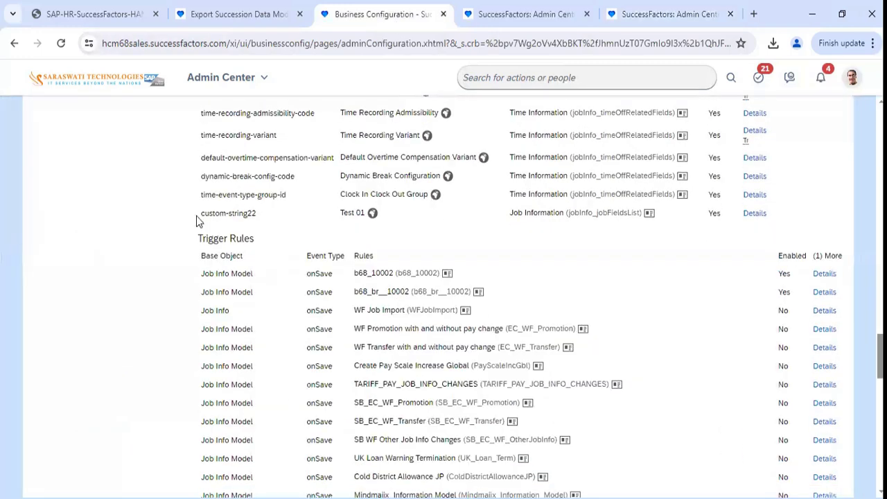
{"action": "left_click_drag", "start_coordinate": [375, 213], "coordinate": [672, 241]}
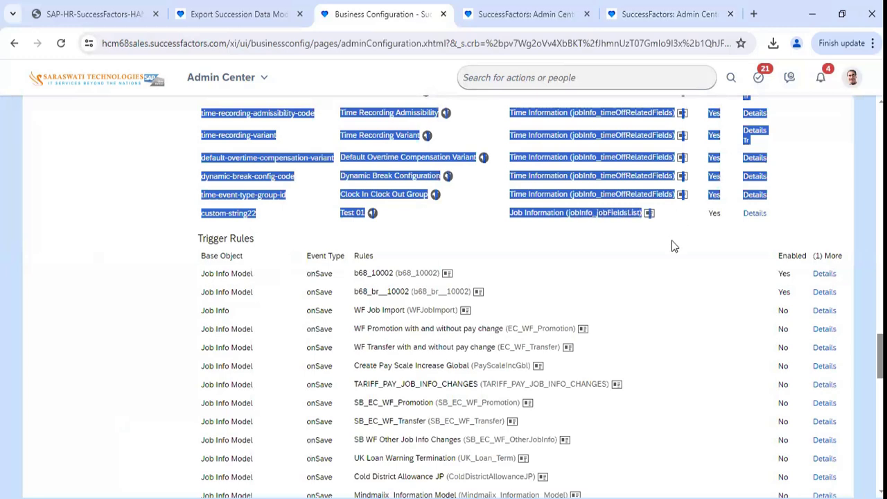
{"action": "left_click", "coordinate": [665, 241]}
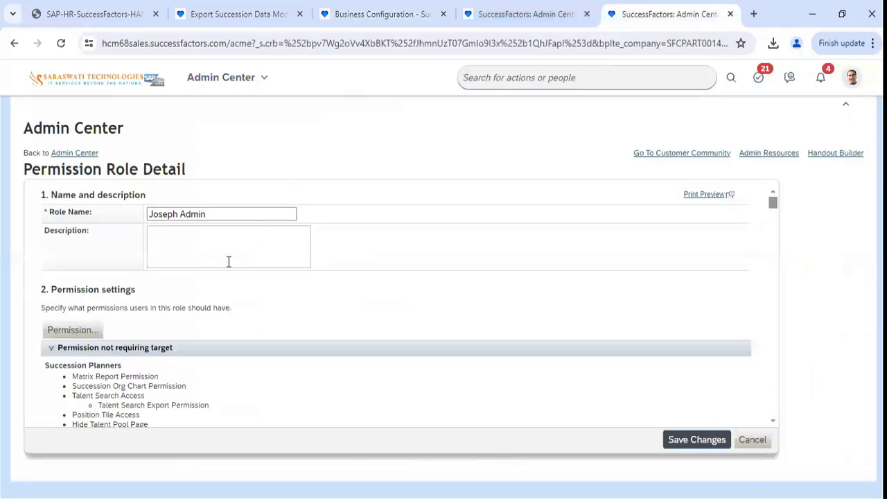
Step: Return to the role's details and open its permission settings for Employee Central Effective Dated Entities
{"action": "left_click", "coordinate": [639, 19]}
{"action": "scroll", "coordinate": [216, 279], "scroll_direction": "down", "scroll_amount": 10}
{"action": "scroll", "coordinate": [185, 291], "scroll_direction": "up", "scroll_amount": 10}
{"action": "left_click", "coordinate": [78, 333]}
{"action": "scroll", "coordinate": [264, 297], "scroll_direction": "down", "scroll_amount": 3}
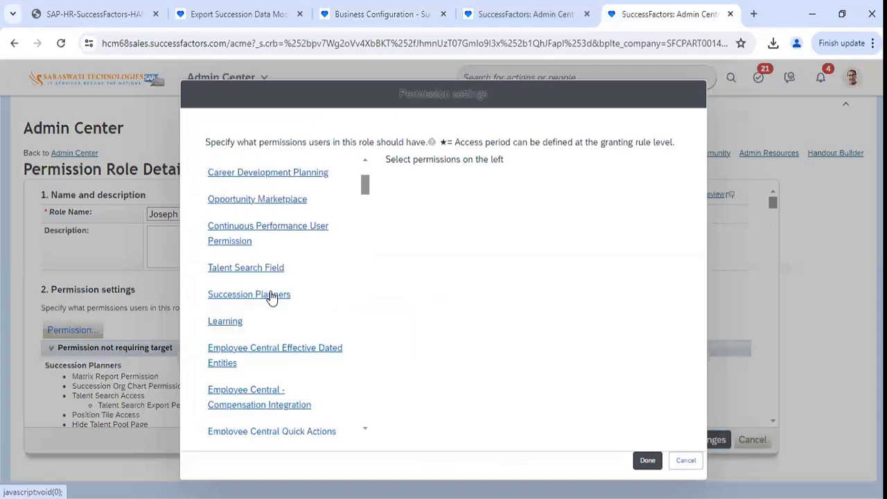
{"action": "scroll", "coordinate": [297, 312], "scroll_direction": "down", "scroll_amount": 2}
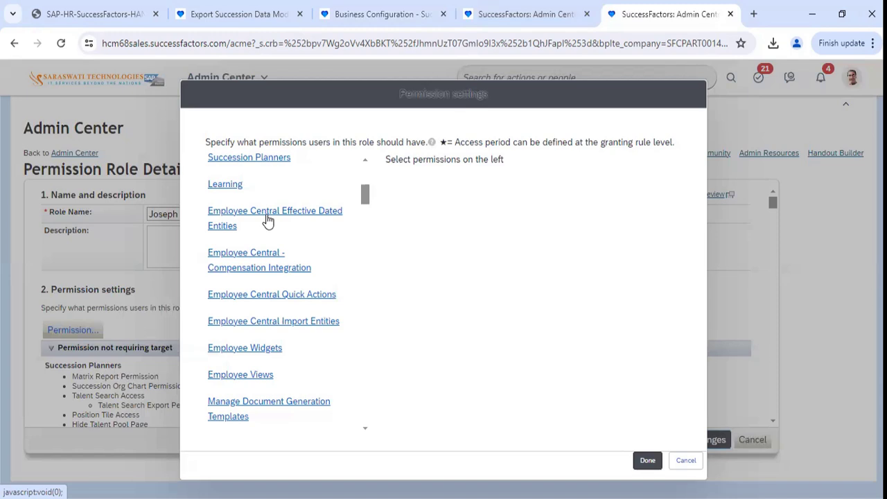
{"action": "left_click", "coordinate": [268, 220]}
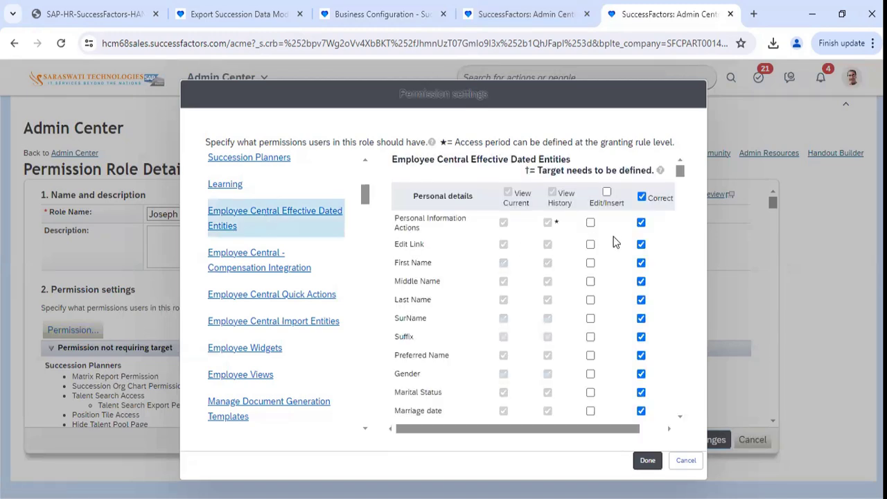
Step: Look through the Effective Dated Entities fields and search for "test" to locate the Test 01 field
{"action": "scroll", "coordinate": [613, 237], "scroll_direction": "down", "scroll_amount": 3}
{"action": "scroll", "coordinate": [618, 249], "scroll_direction": "down", "scroll_amount": 8}
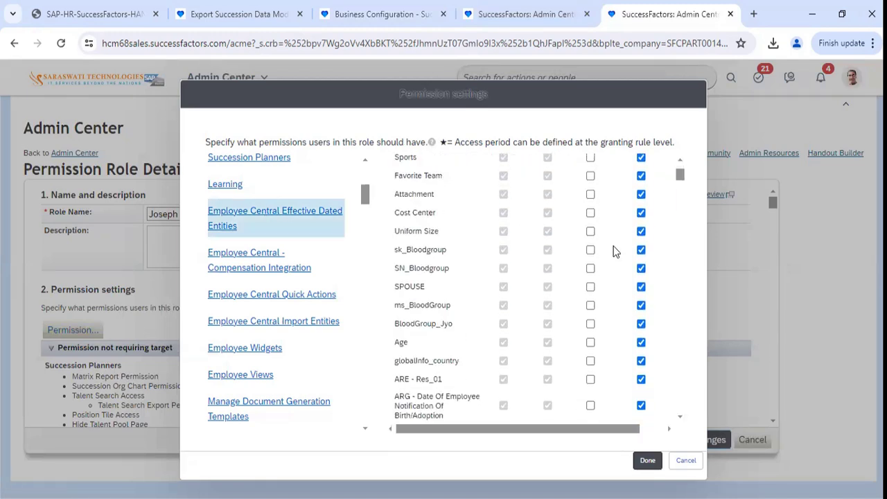
{"action": "scroll", "coordinate": [573, 258], "scroll_direction": "down", "scroll_amount": 10}
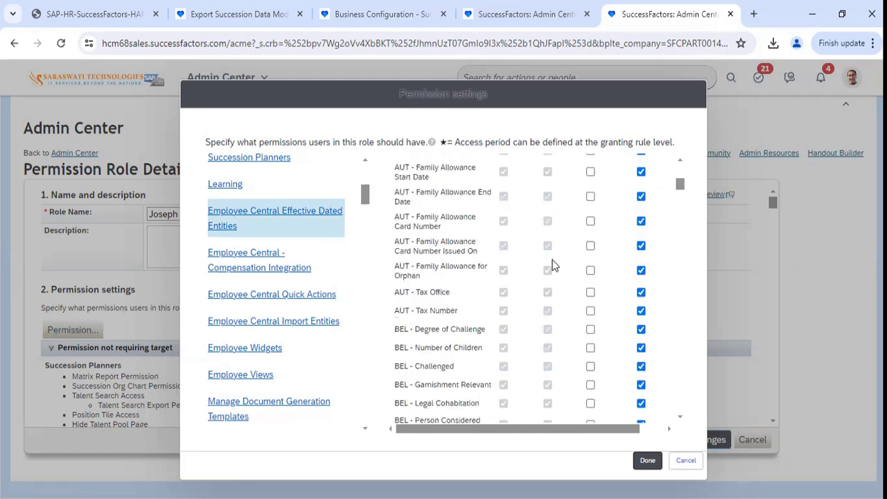
{"action": "scroll", "coordinate": [555, 264], "scroll_direction": "down", "scroll_amount": 10}
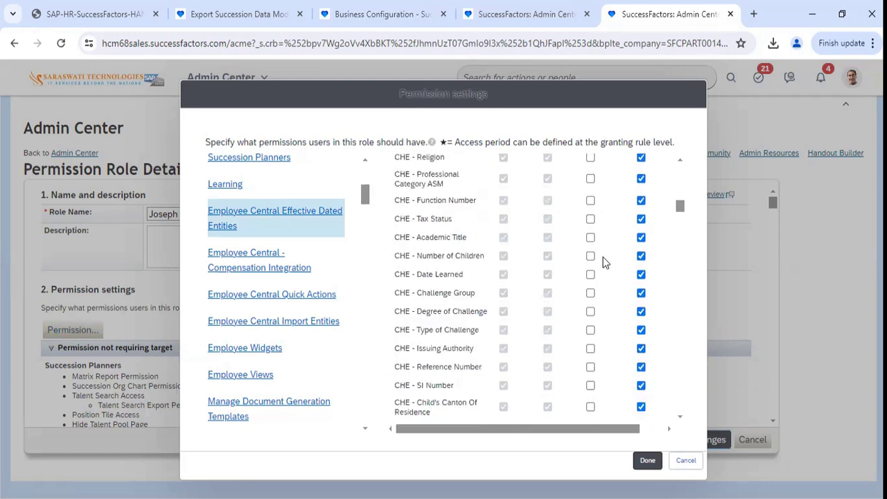
{"action": "scroll", "coordinate": [610, 258], "scroll_direction": "down", "scroll_amount": 5}
{"action": "left_click_drag", "start_coordinate": [680, 225], "coordinate": [680, 403]}
{"action": "scroll", "coordinate": [491, 340], "scroll_direction": "down", "scroll_amount": 3}
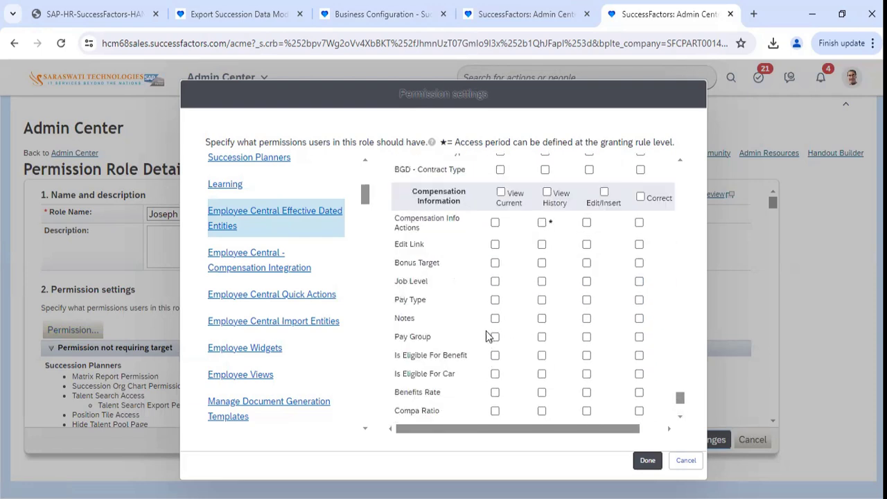
{"action": "key", "text": "ctrl+f"}
{"action": "type", "text": "test"}
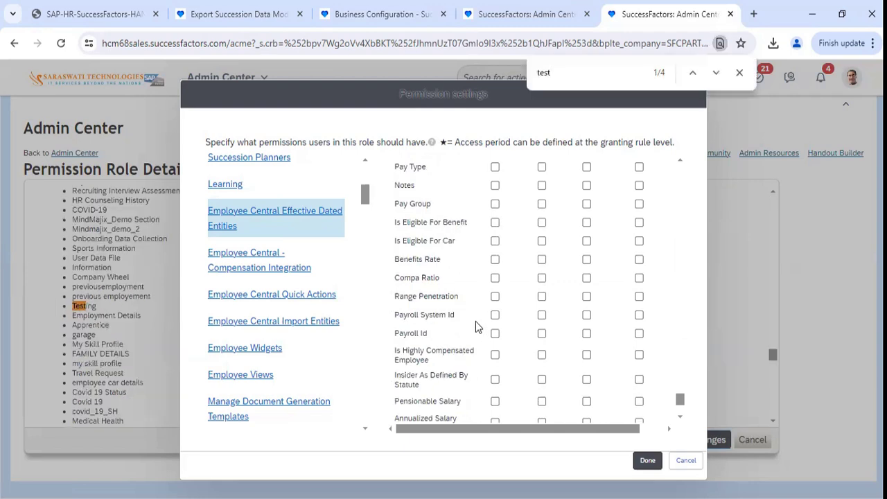
{"action": "key", "text": "Return"}
{"action": "key", "text": "Return"}
{"action": "key", "text": "Return"}
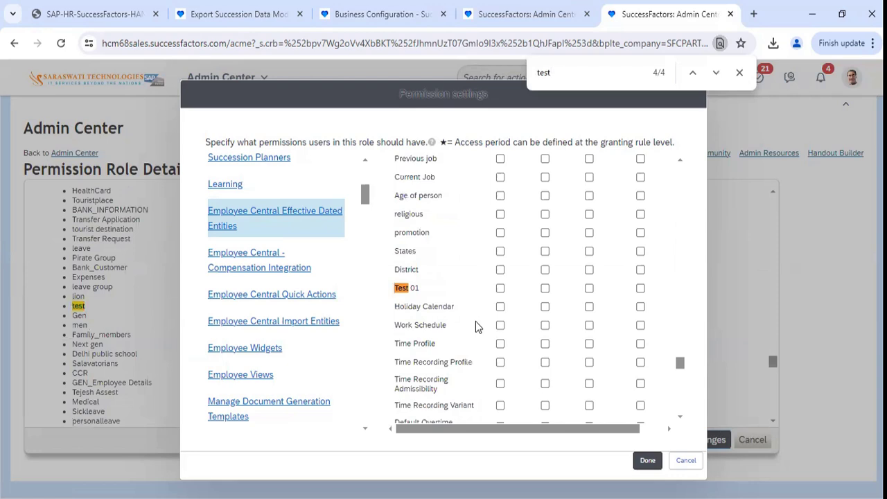
Step: Grant View Current, View History, Edit/Insert and Correct permissions for the Test 01 field, and save the role changes
{"action": "left_click", "coordinate": [500, 289]}
{"action": "left_click", "coordinate": [545, 289]}
{"action": "left_click", "coordinate": [589, 288]}
{"action": "left_click", "coordinate": [640, 288]}
{"action": "scroll", "coordinate": [590, 269], "scroll_direction": "up", "scroll_amount": 5}
{"action": "left_click_drag", "start_coordinate": [682, 366], "coordinate": [680, 170]}
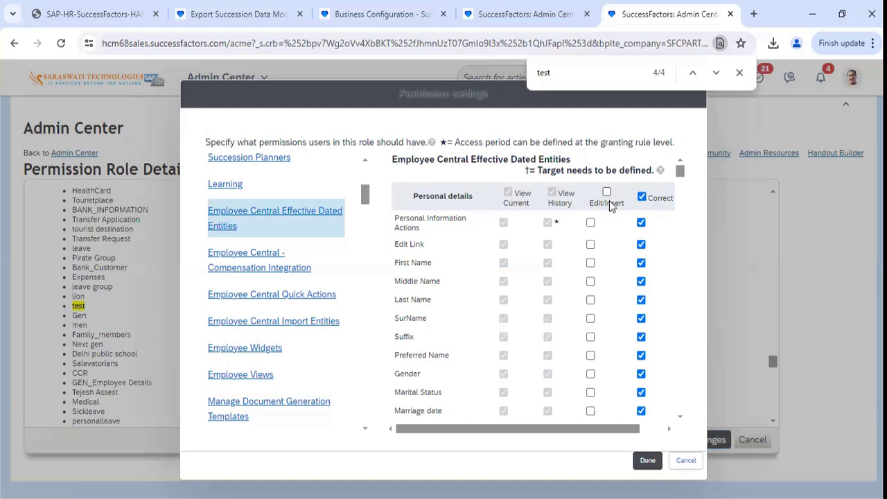
{"action": "left_click_drag", "start_coordinate": [601, 428], "coordinate": [677, 426]}
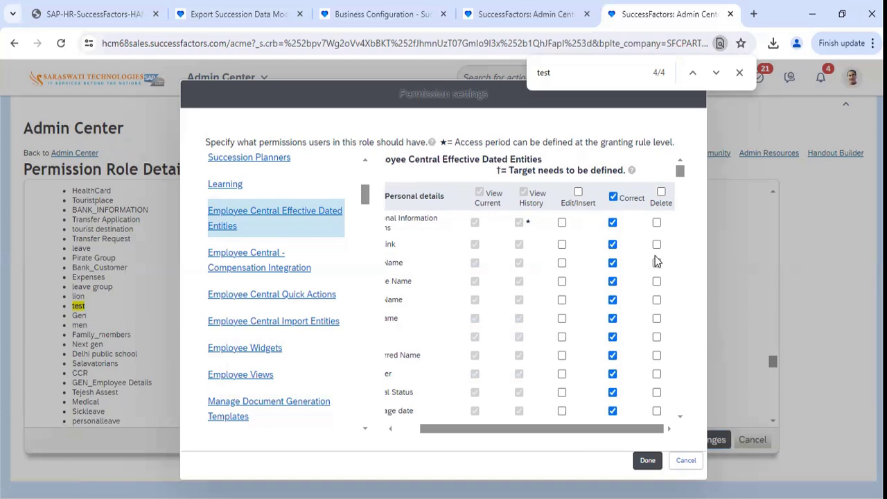
{"action": "left_click", "coordinate": [648, 461]}
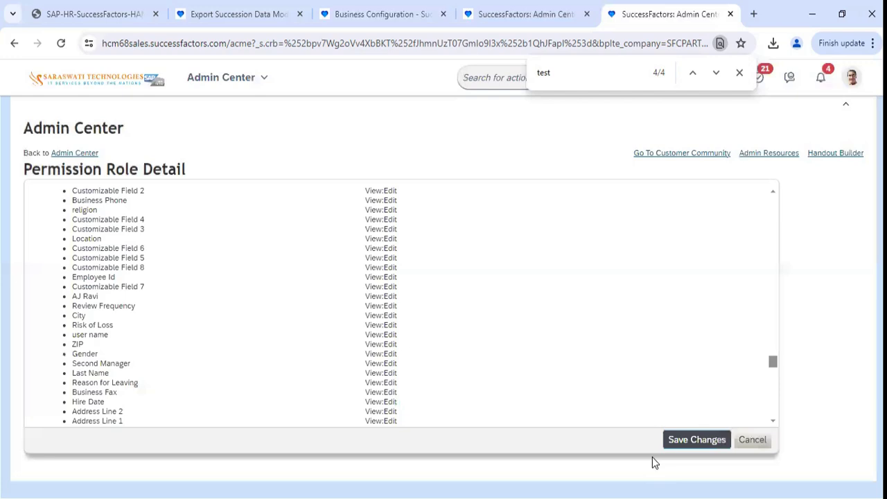
{"action": "left_click", "coordinate": [700, 442]}
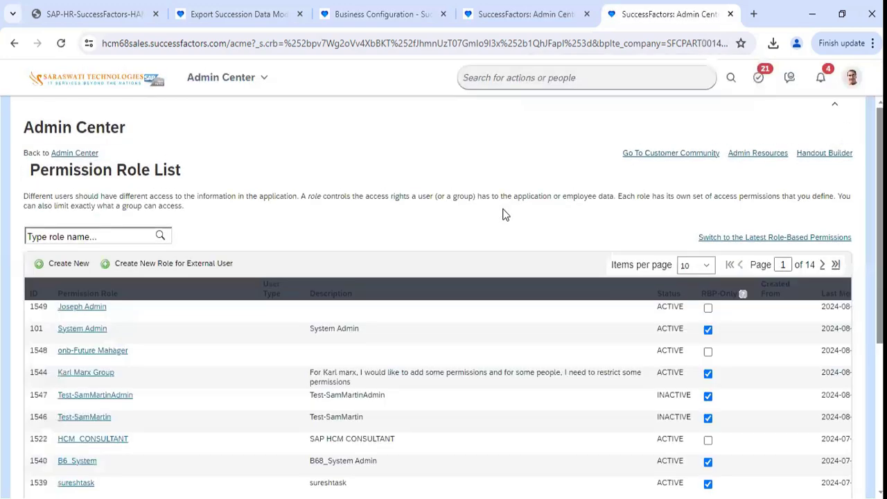
Step: Open the Job Information section of the employee's profile in Employee Files and locate the Test 01 field
{"action": "left_click", "coordinate": [263, 79]}
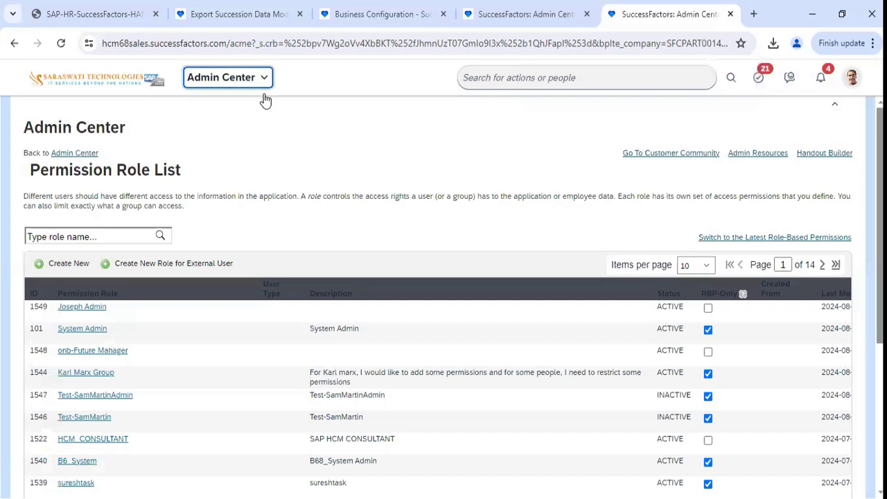
{"action": "left_click", "coordinate": [273, 372]}
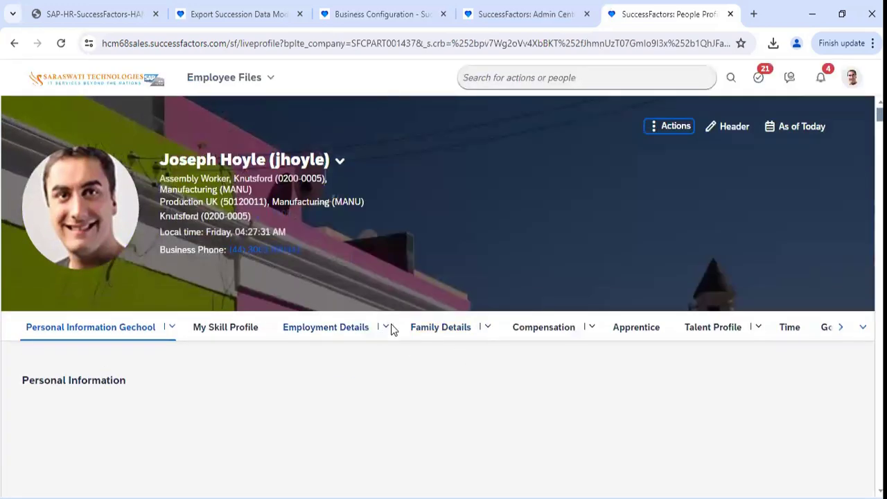
{"action": "left_click", "coordinate": [386, 362]}
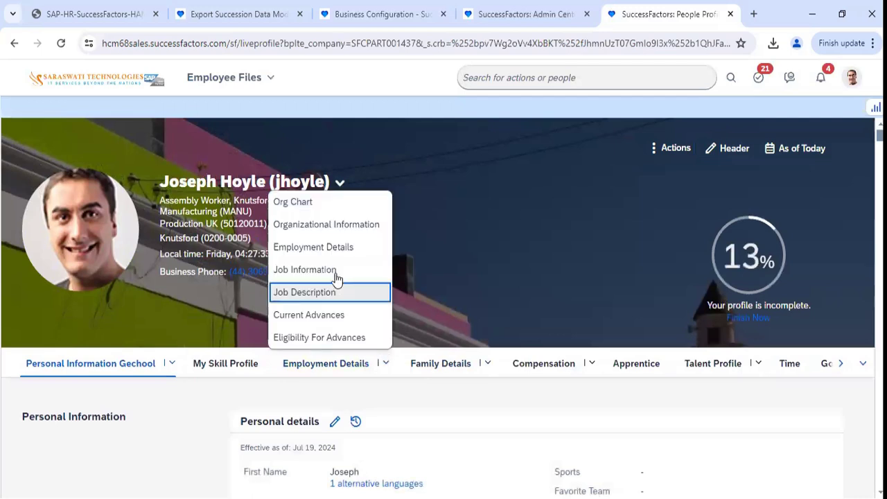
{"action": "left_click", "coordinate": [334, 270]}
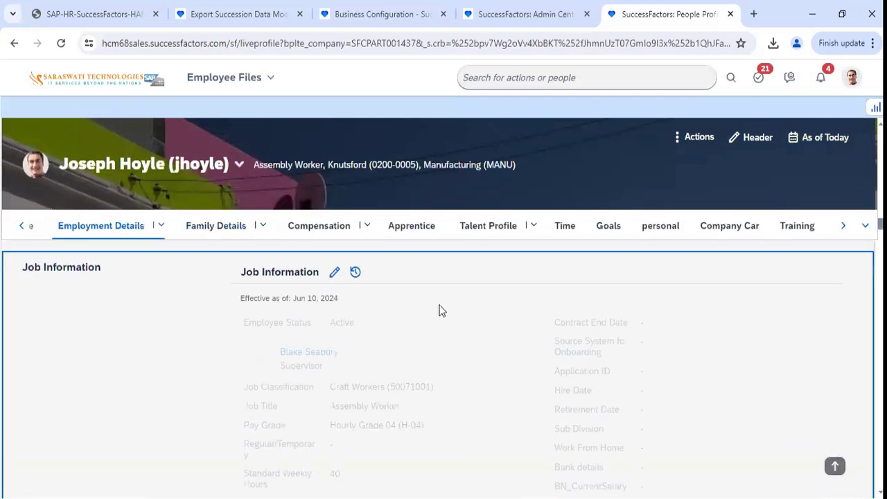
{"action": "scroll", "coordinate": [440, 311], "scroll_direction": "down", "scroll_amount": 5}
{"action": "scroll", "coordinate": [548, 313], "scroll_direction": "down", "scroll_amount": 2}
{"action": "scroll", "coordinate": [559, 333], "scroll_direction": "up", "scroll_amount": 2}
{"action": "left_click_drag", "start_coordinate": [552, 339], "coordinate": [644, 342]}
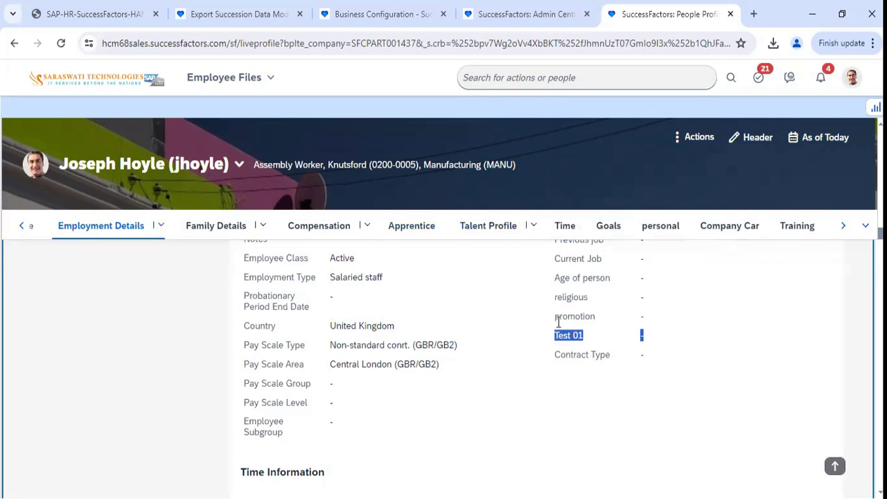
{"action": "left_click", "coordinate": [388, 11]}
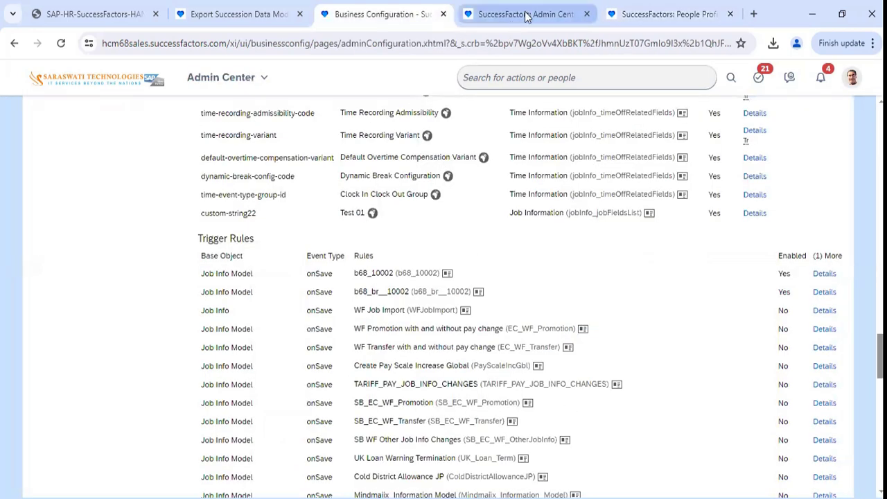
{"action": "left_click", "coordinate": [484, 21]}
{"action": "left_click", "coordinate": [670, 7]}
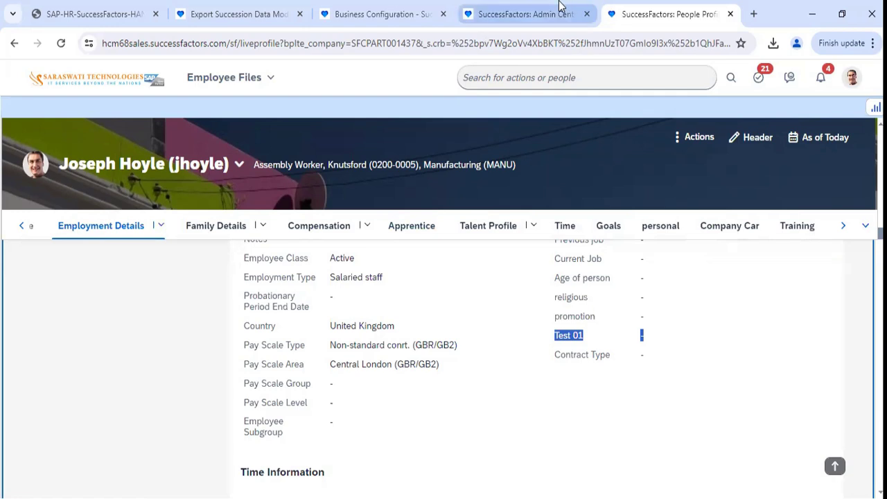
{"action": "left_click", "coordinate": [560, 8]}
{"action": "left_click", "coordinate": [644, 6]}
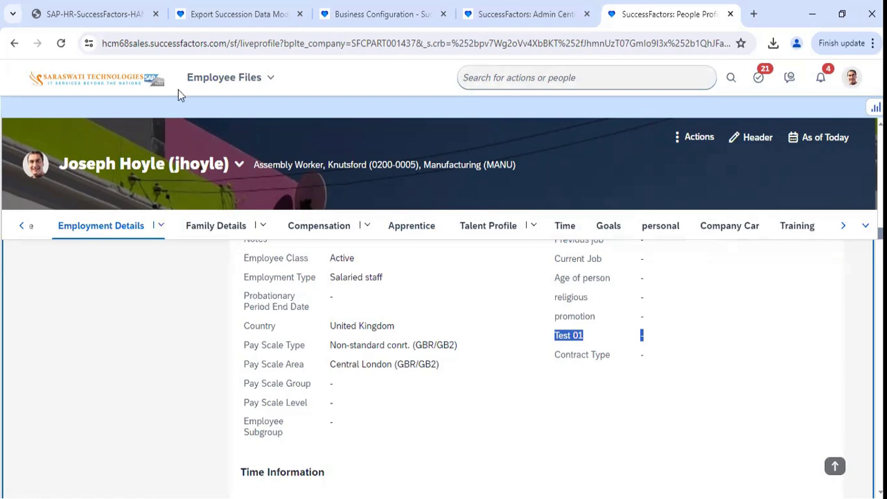
Step: Switch to the training course content PDF and review Module 4: Role Based Permissions and Module 5: Setting Up Data Models
{"action": "left_click", "coordinate": [122, 15]}
{"action": "left_click", "coordinate": [406, 246]}
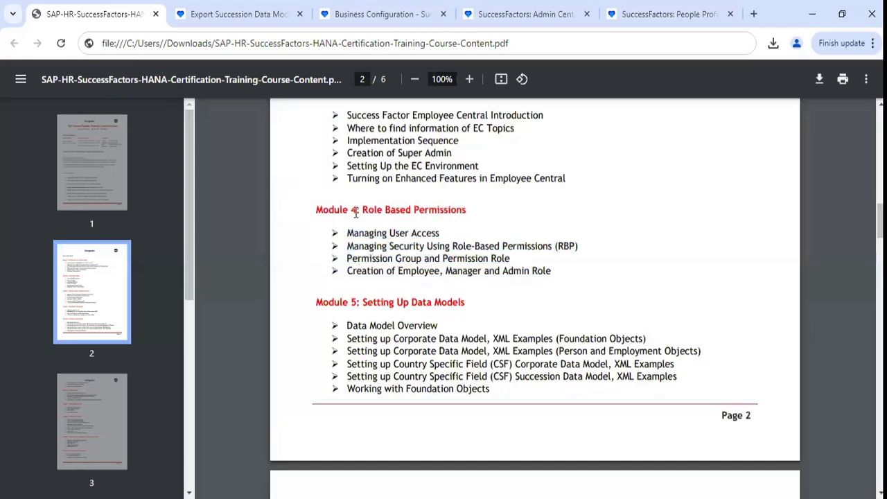
{"action": "left_click_drag", "start_coordinate": [363, 210], "coordinate": [552, 271]}
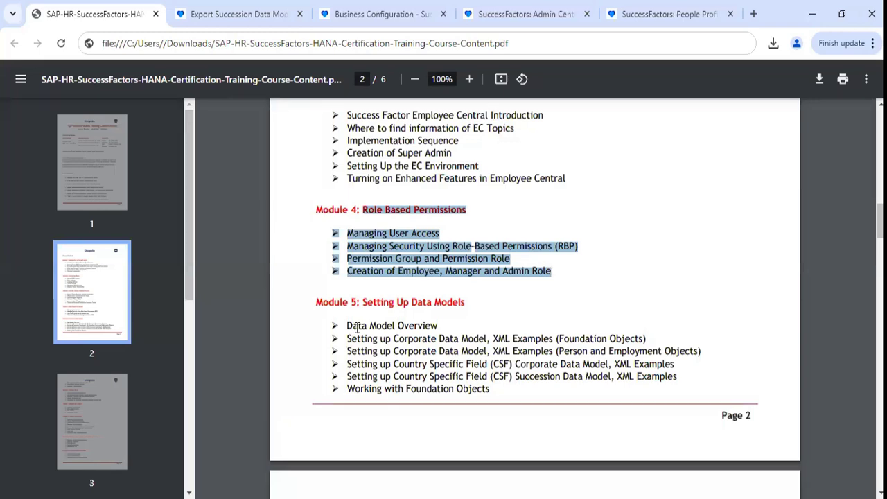
{"action": "scroll", "coordinate": [355, 323], "scroll_direction": "down", "scroll_amount": 1}
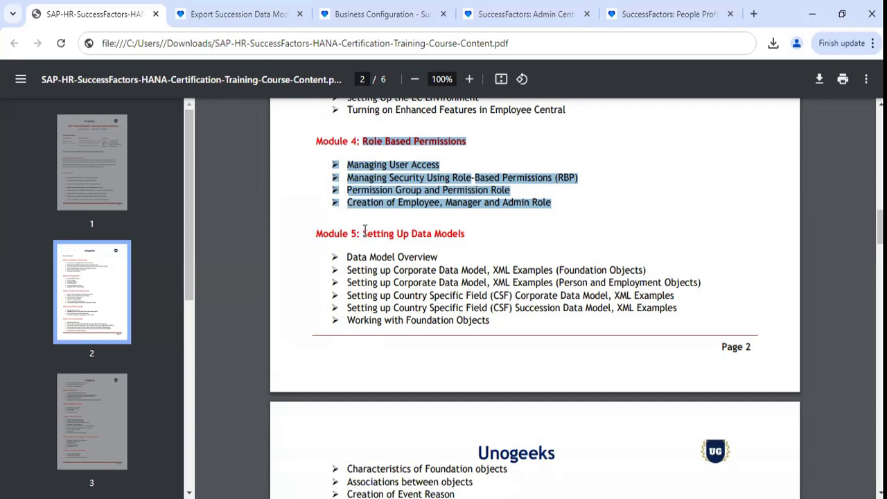
{"action": "left_click_drag", "start_coordinate": [365, 230], "coordinate": [495, 325]}
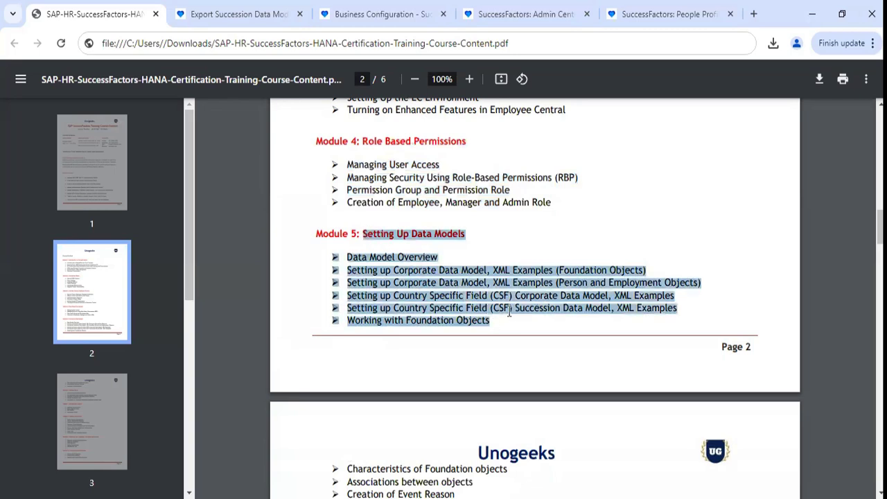
{"action": "scroll", "coordinate": [495, 278], "scroll_direction": "down", "scroll_amount": 2}
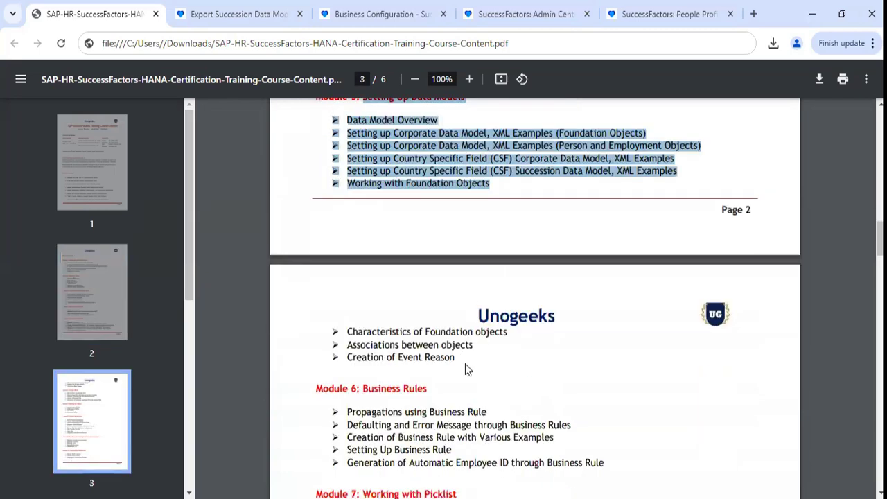
{"action": "scroll", "coordinate": [476, 374], "scroll_direction": "up", "scroll_amount": 4}
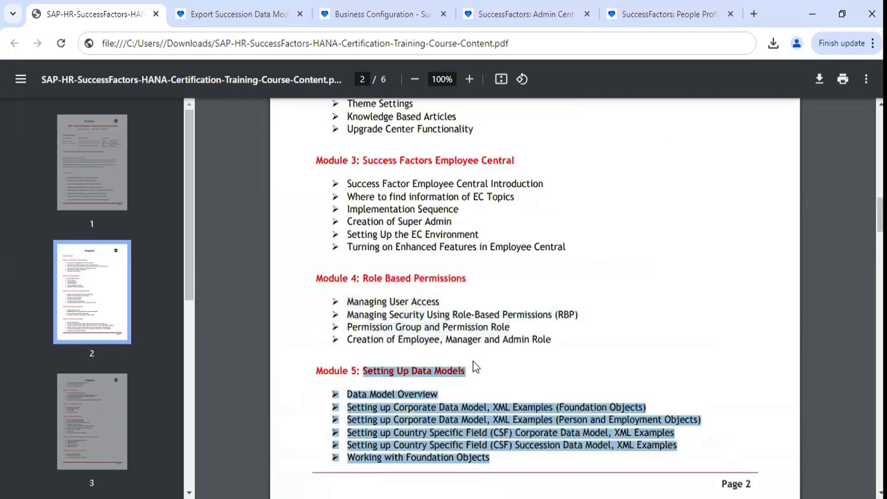
{"action": "left_click_drag", "start_coordinate": [358, 278], "coordinate": [510, 343]}
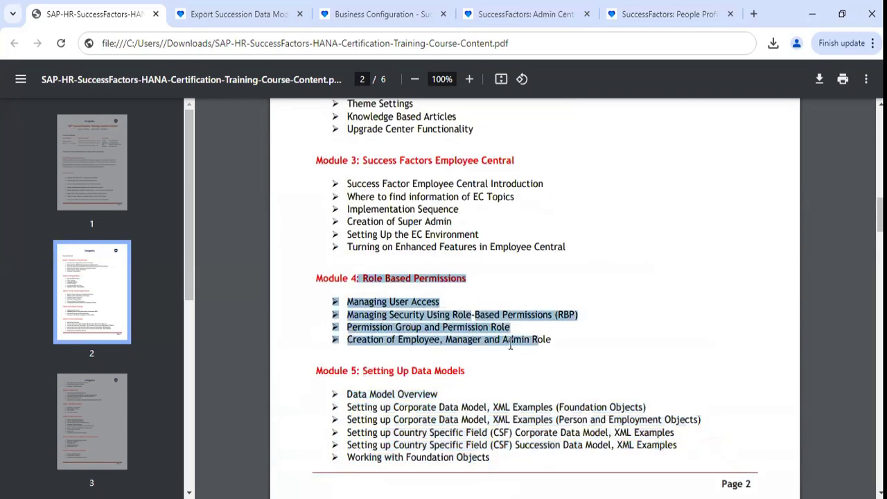
{"action": "left_click_drag", "start_coordinate": [360, 370], "coordinate": [687, 452]}
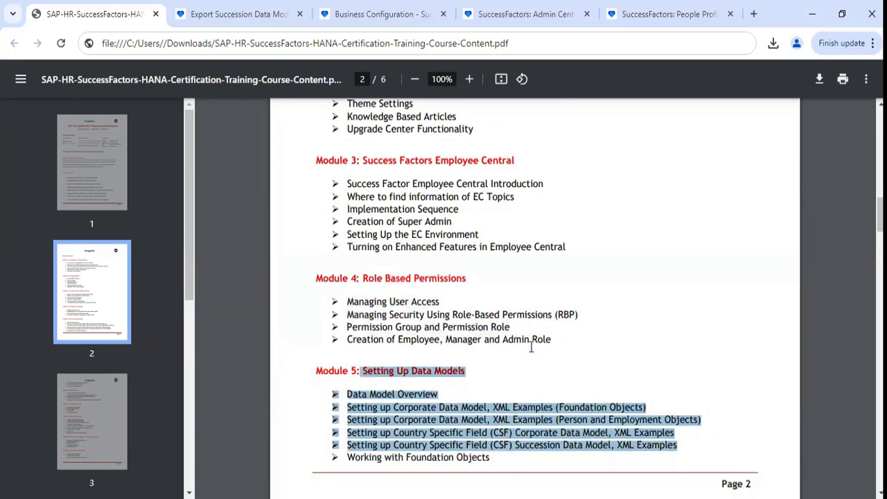
{"action": "scroll", "coordinate": [531, 345], "scroll_direction": "up", "scroll_amount": 4}
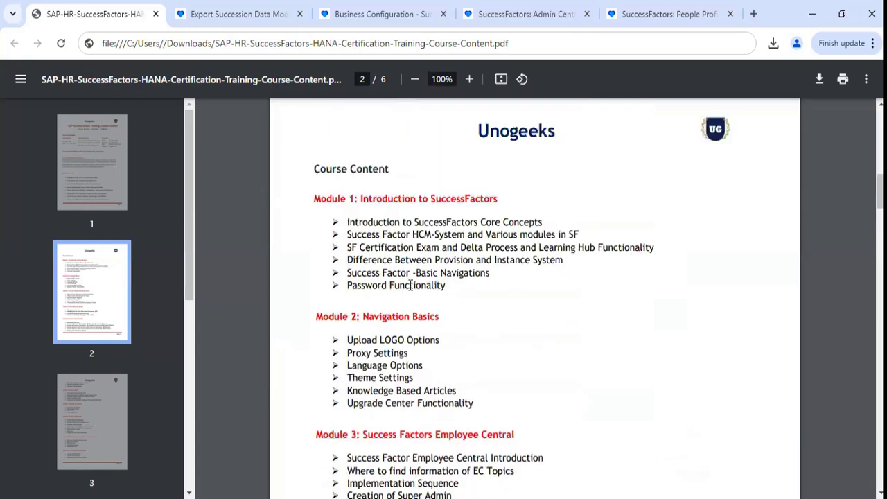
{"action": "scroll", "coordinate": [522, 260], "scroll_direction": "down", "scroll_amount": 4}
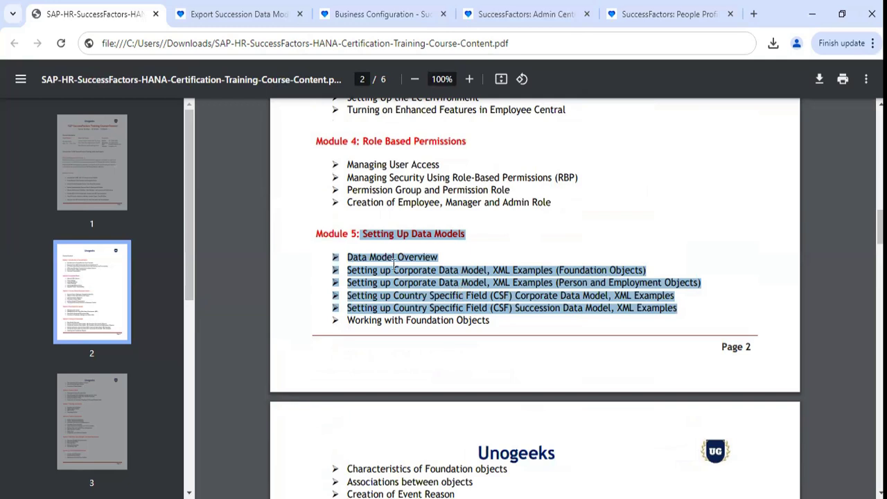
{"action": "scroll", "coordinate": [393, 265], "scroll_direction": "up", "scroll_amount": 4}
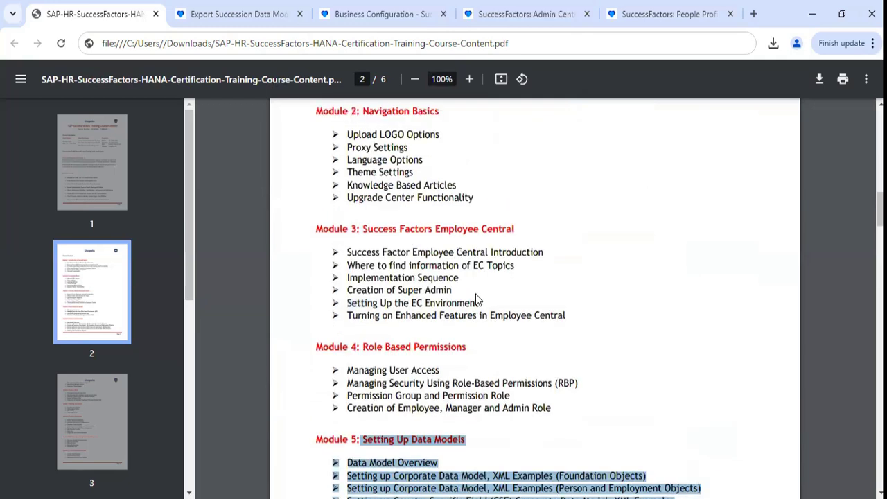